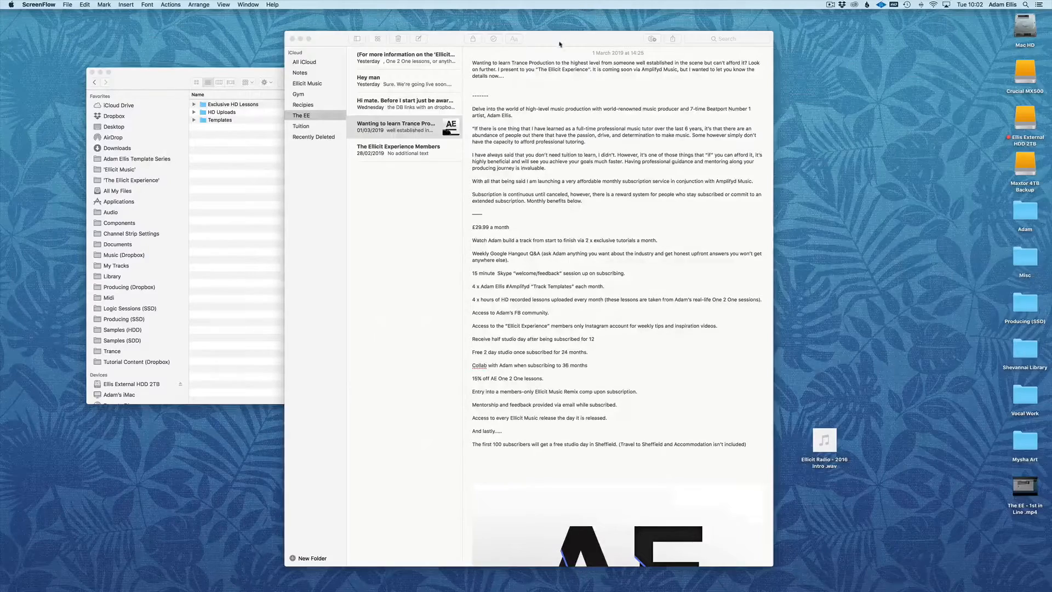
left_click_drag(438, 38, 573, 31)
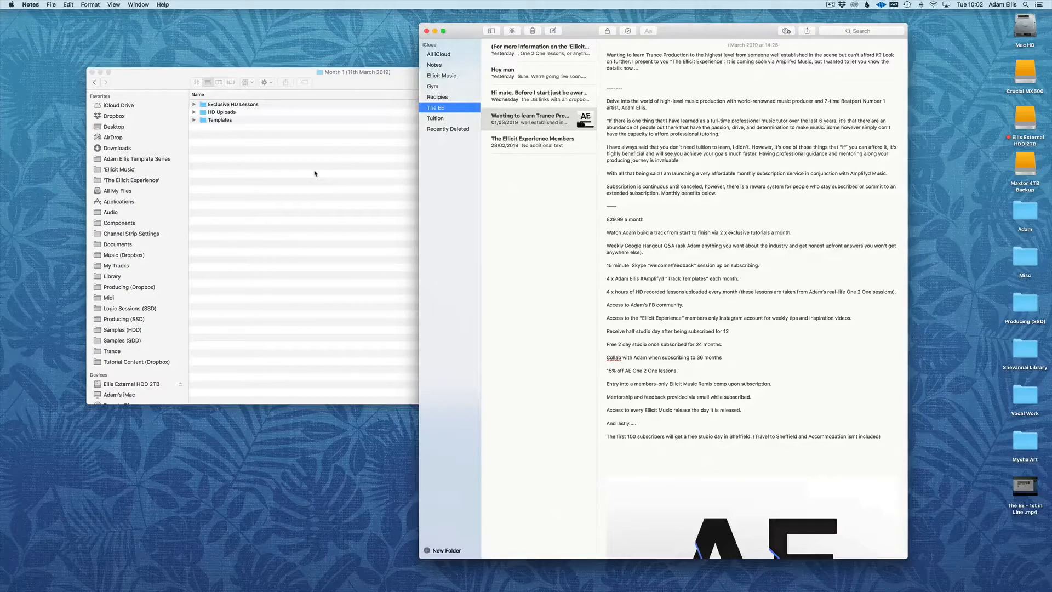
left_click_drag(670, 36, 657, 36)
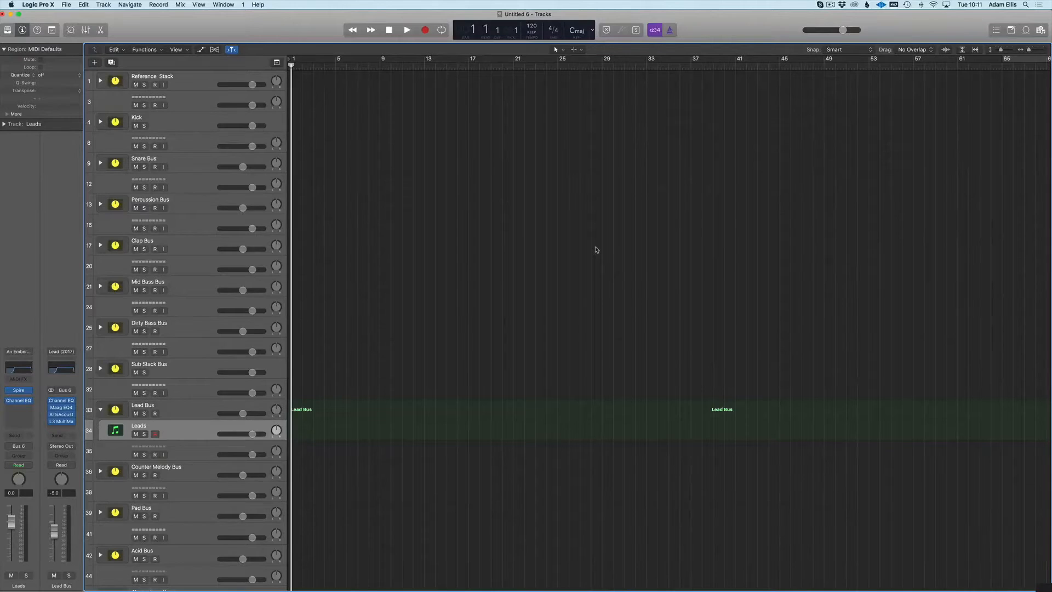
mouse_move(1047, 589)
left_mouse_down()
mouse_move(796, 340)
mouse_move(669, 368)
mouse_move(1047, 591)
left_mouse_up()
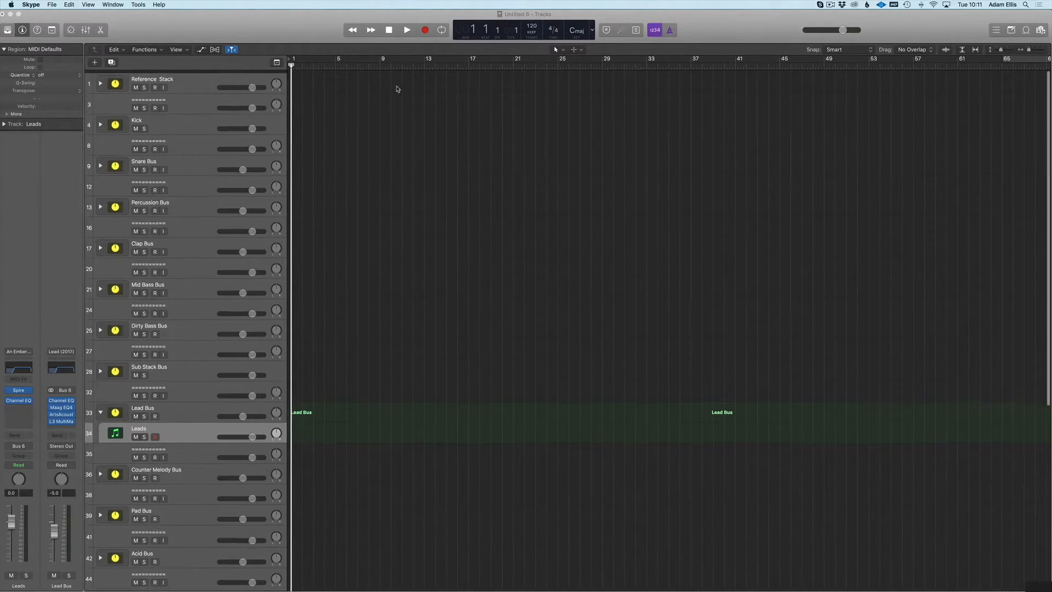
left_click(258, 17)
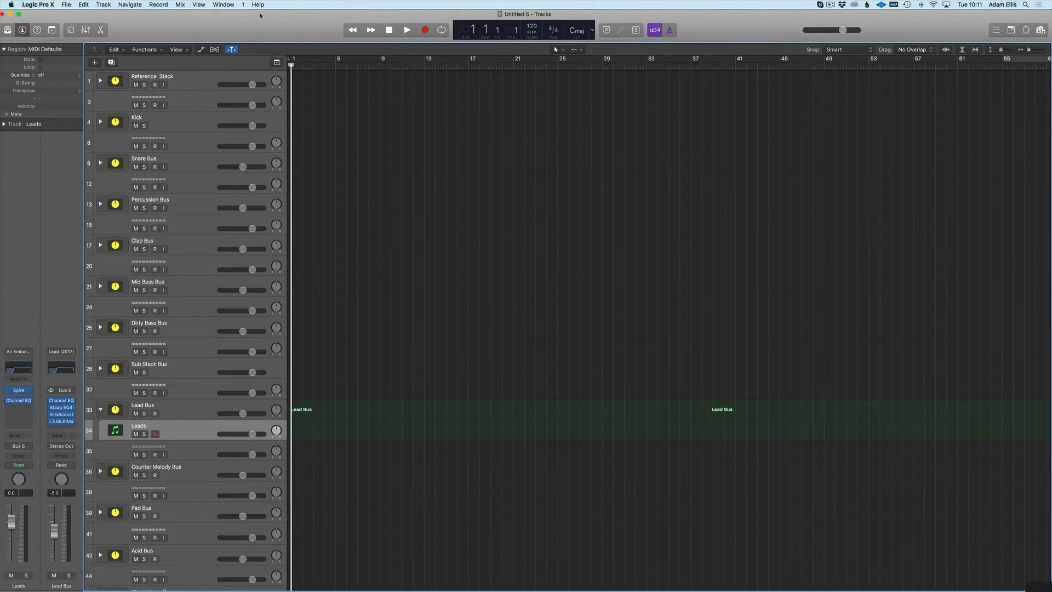
left_click_drag(238, 23, 241, 23)
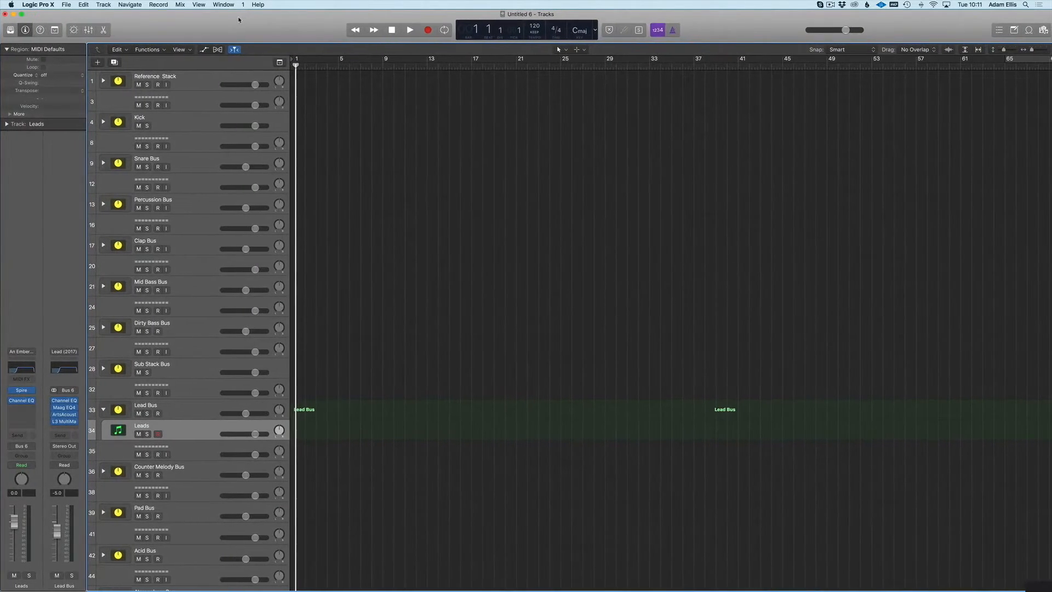
Set the project tempo to 132 BPM
key("super+Tab")
left_click(900, 394)
double_click(533, 26)
type("132")
key("Return")
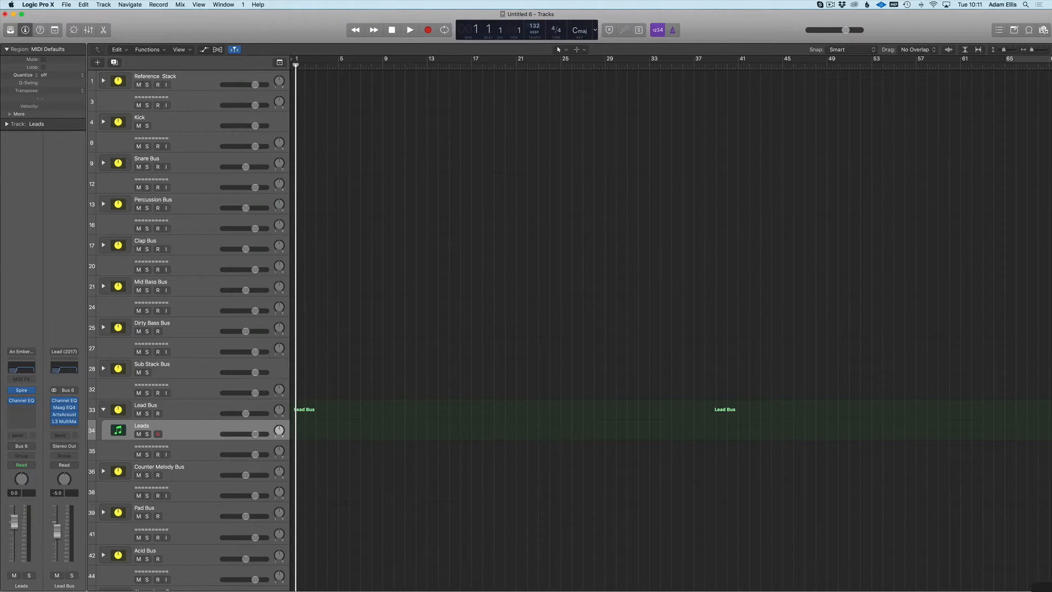
left_click(629, 185)
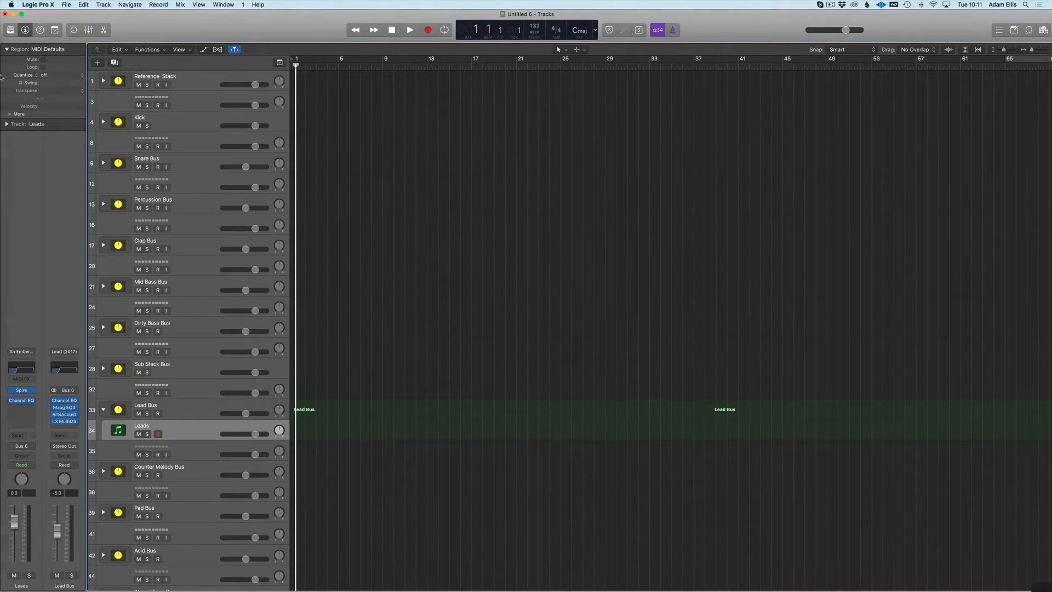
Switch to Finder, go to the Trance folder and search for "always a fool"
mouse_move(1, 80)
left_click(13, 28)
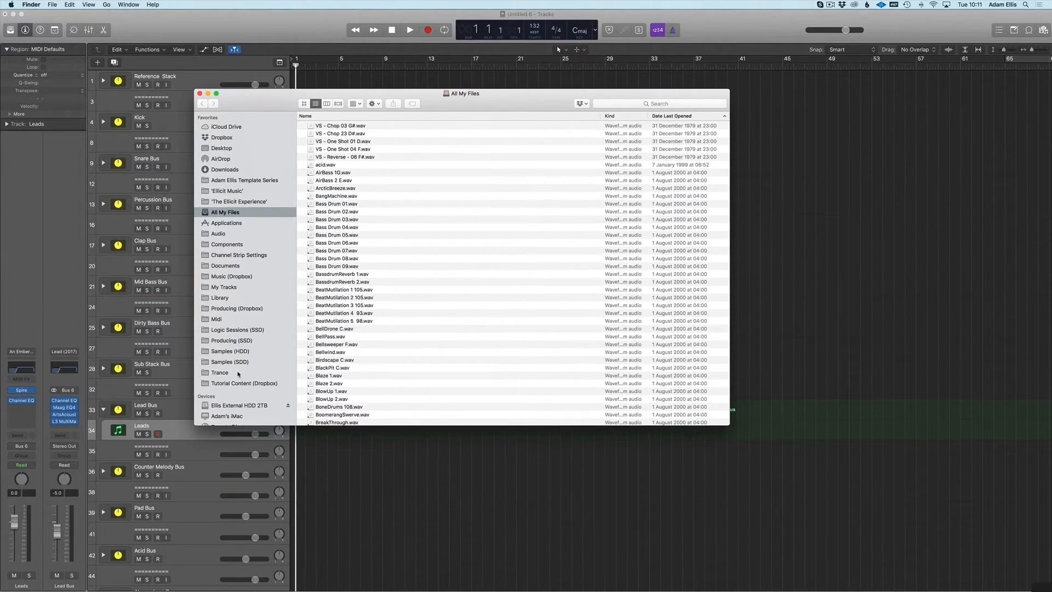
left_click(230, 372)
left_click(610, 103)
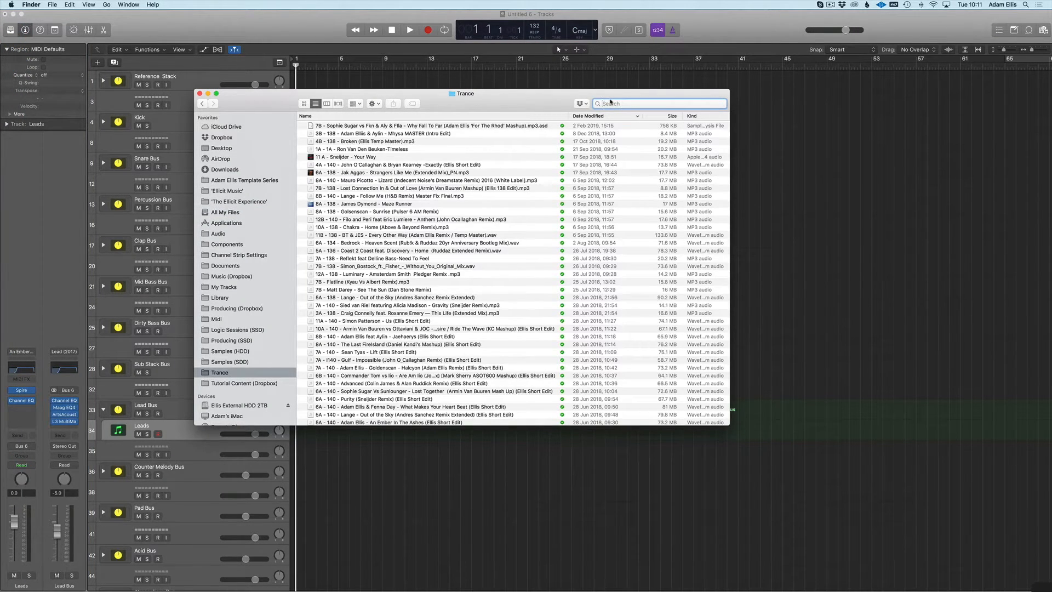
type("always a f")
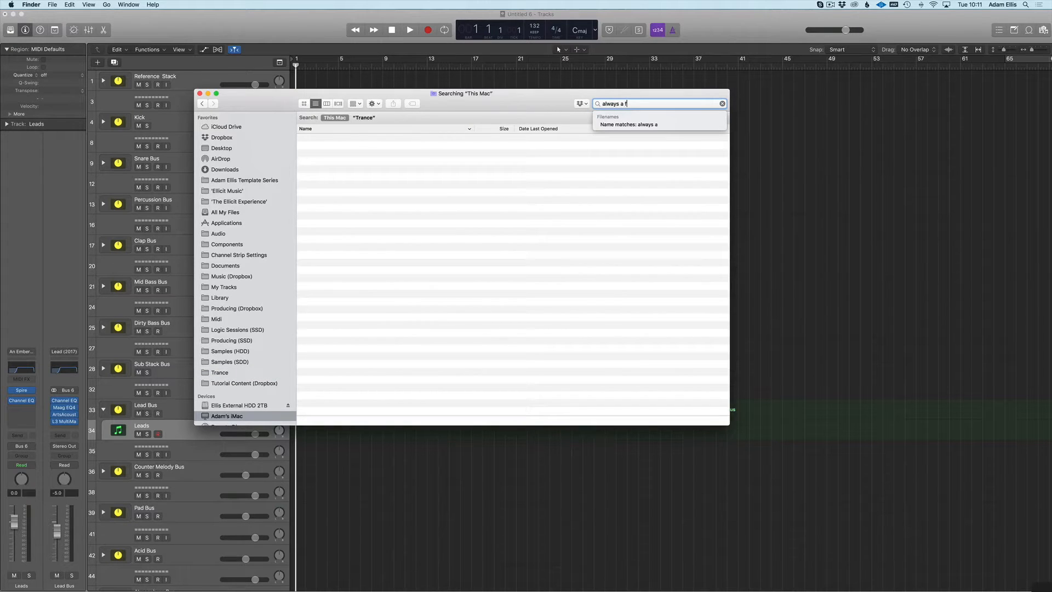
type("ooo")
key("BackSpace")
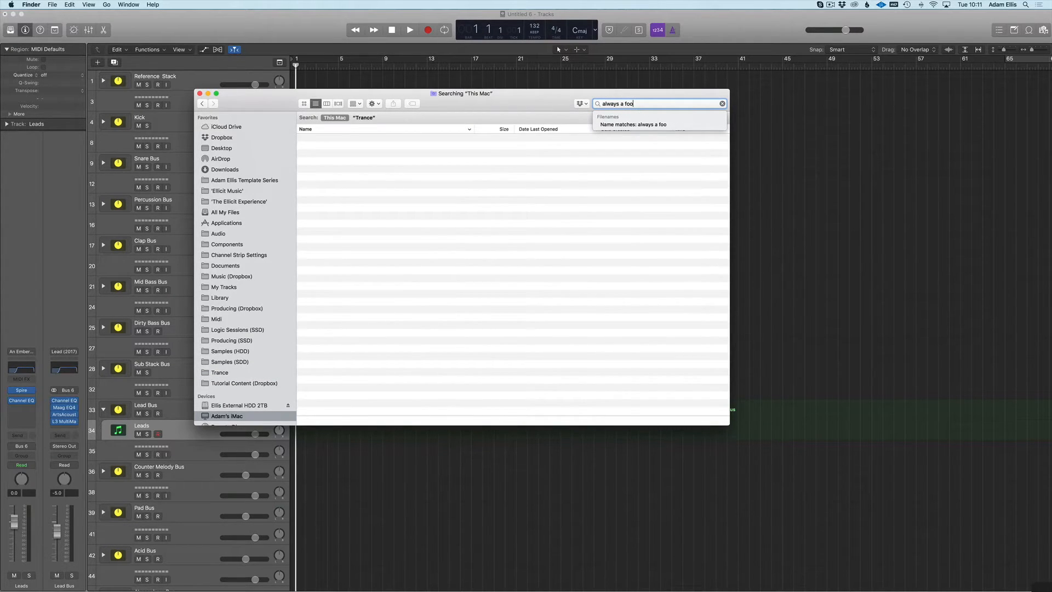
type("l")
Preview the Always a Fool (Club Mix) audio file, listen to different parts of it, and hide Finder
left_click(369, 155)
scroll(364, 246, "down", 5)
left_click(358, 342)
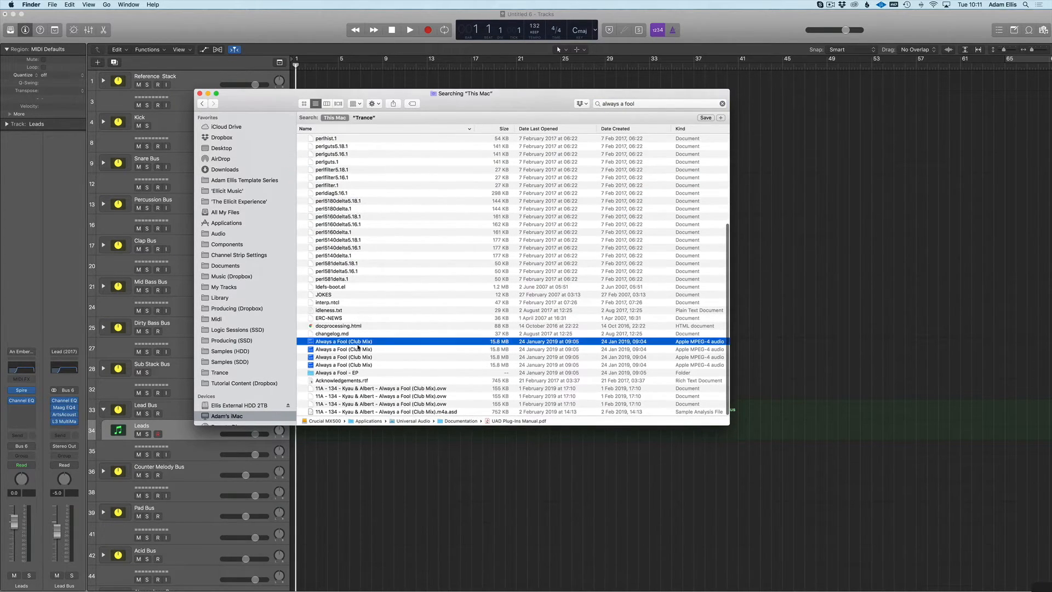
key("space")
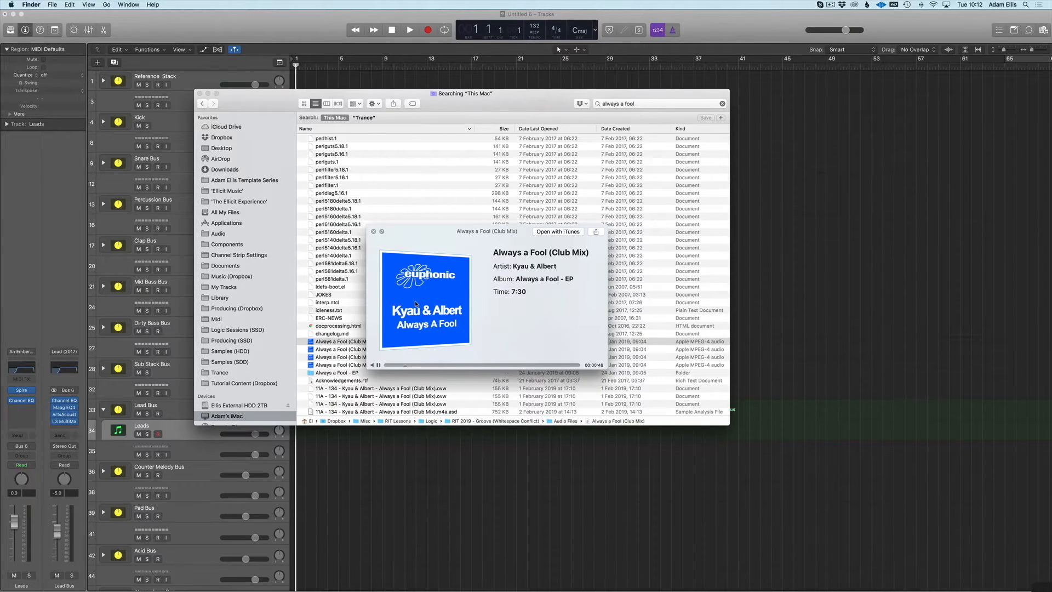
left_click(421, 365)
left_click(431, 366)
left_click_drag(429, 366, 384, 365)
key("space")
key("super+h")
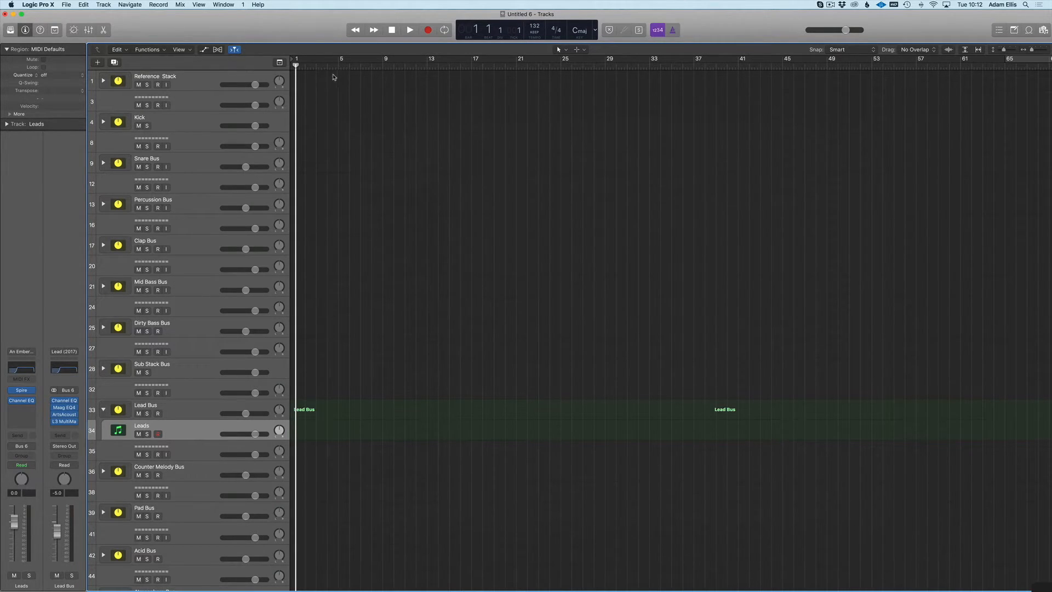
Set the cycle area from bar 5 to bar 9, expand the Percussion Bus stack and place the playhead at bar 5
left_click_drag(338, 61, 383, 62)
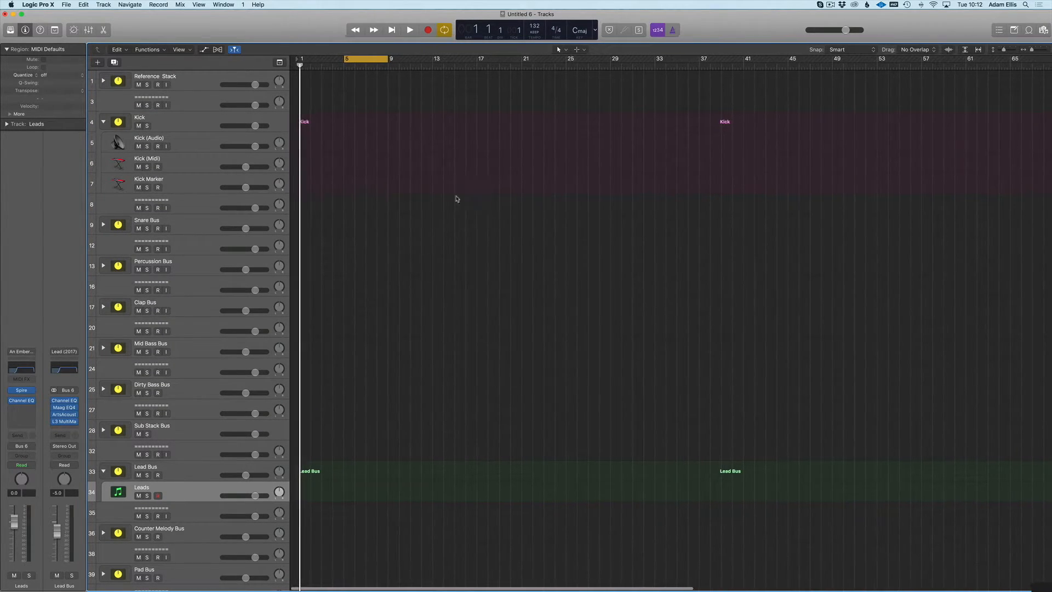
left_click(103, 267)
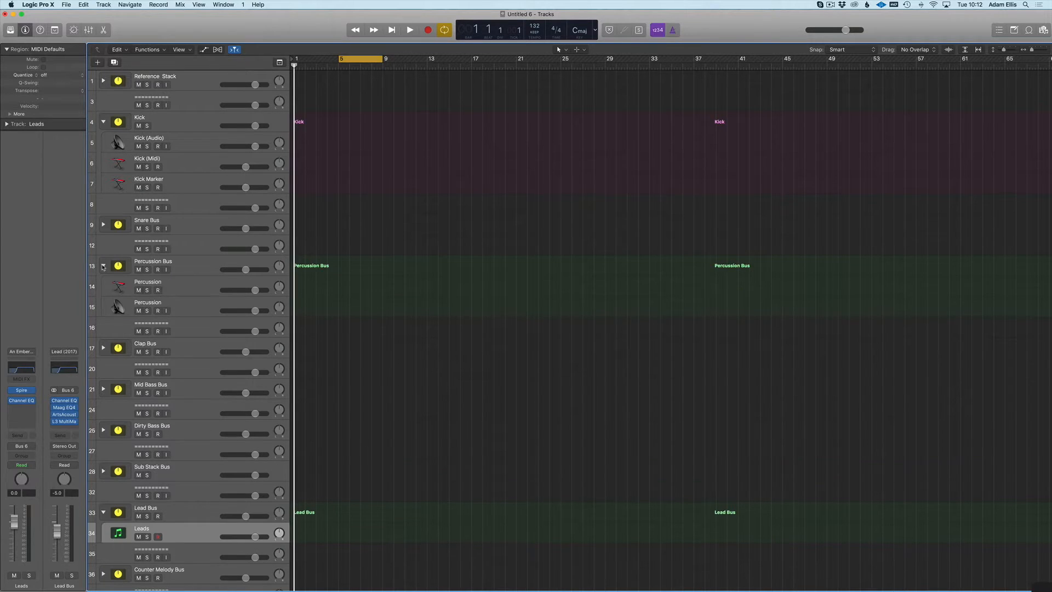
scroll(388, 126, "right", 1)
scroll(380, 129, "left", 1)
key("Return")
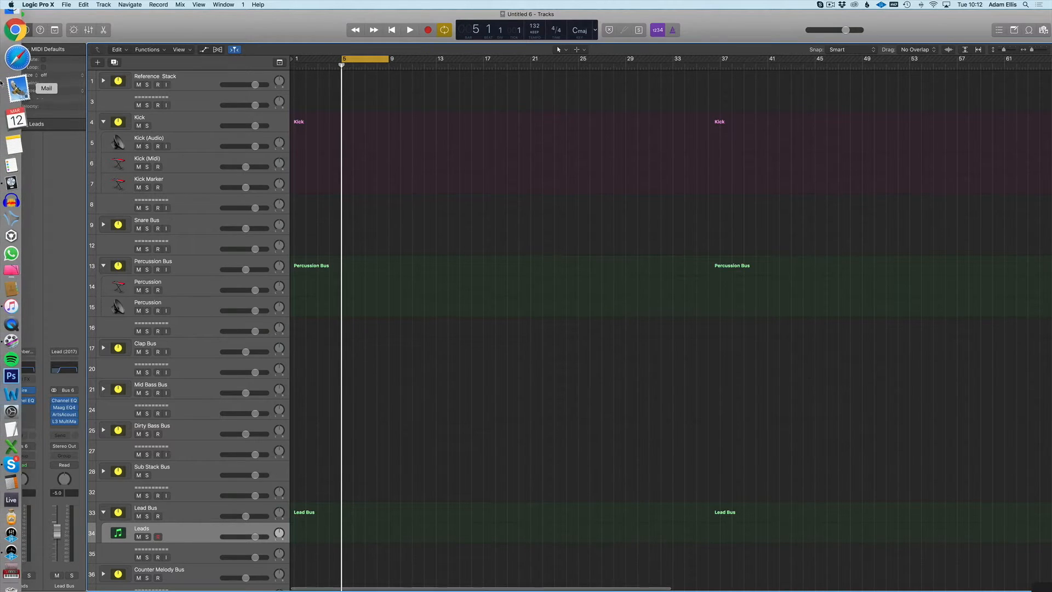
left_click(15, 35)
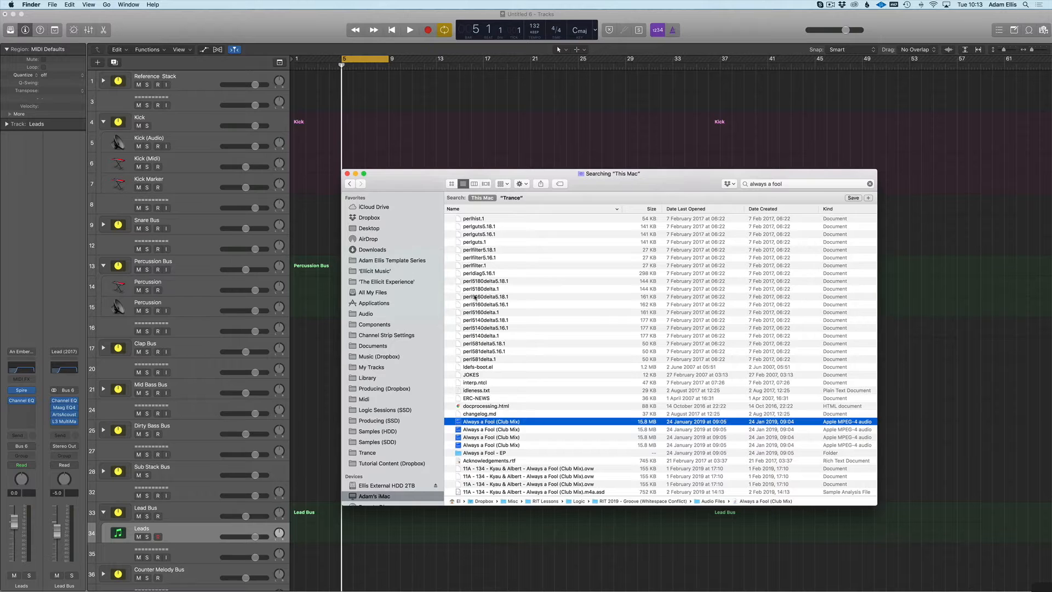
left_click(347, 174)
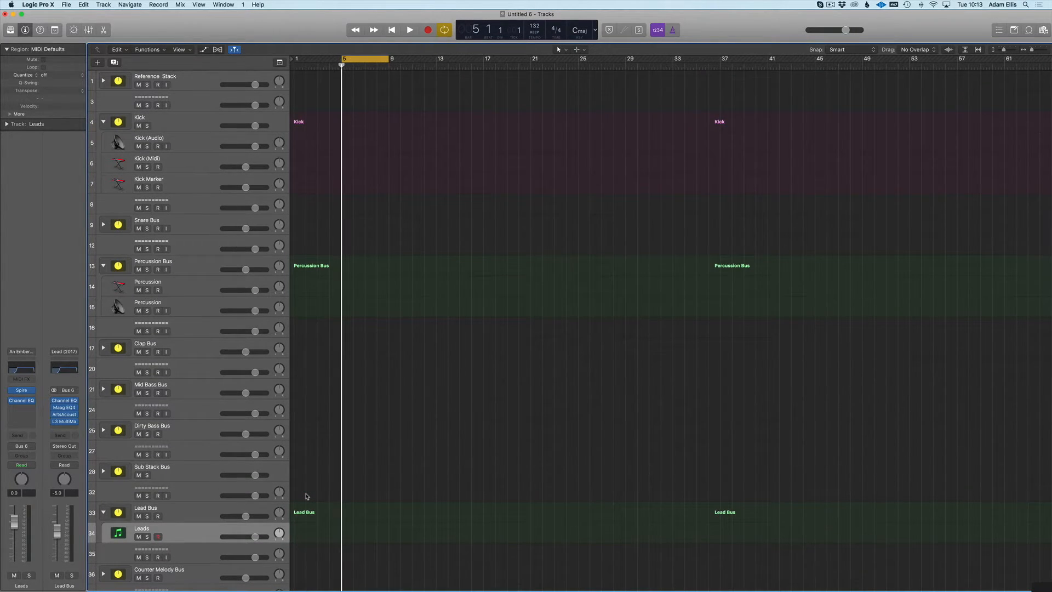
left_click(103, 122)
left_click(103, 122)
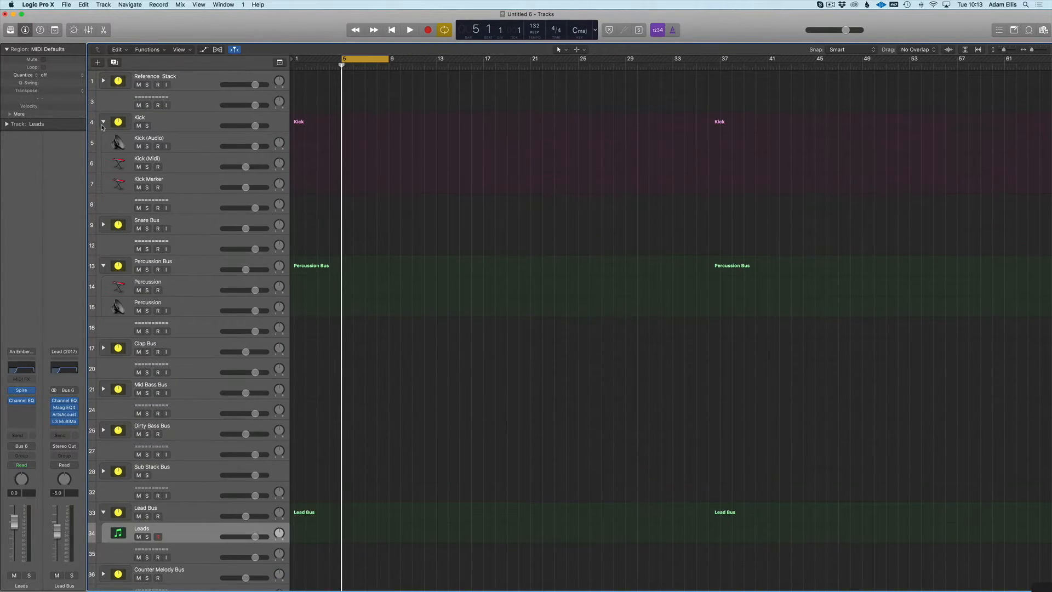
Load the Kicks (Jerome) instrument into the EXS24 sampler on the Kick (Midi) track and close the plug-in
left_click(192, 172)
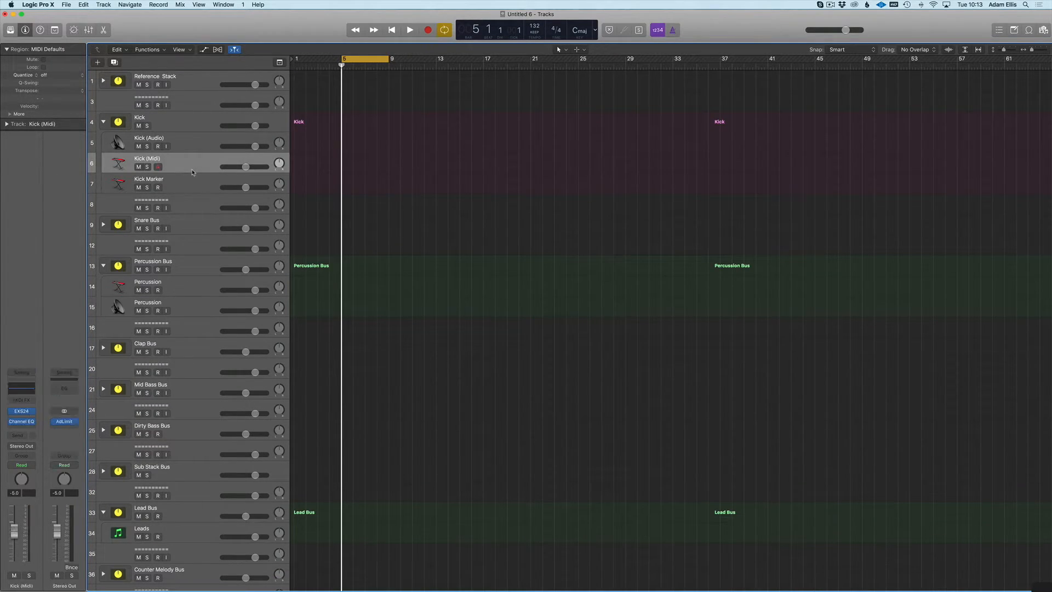
left_click(22, 411)
left_click(221, 64)
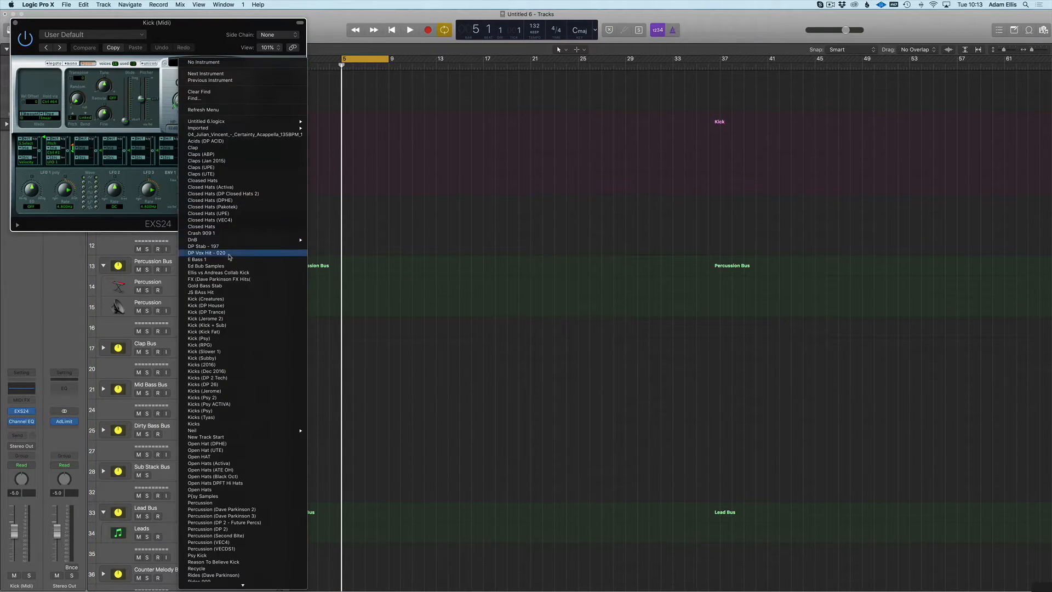
left_click(230, 390)
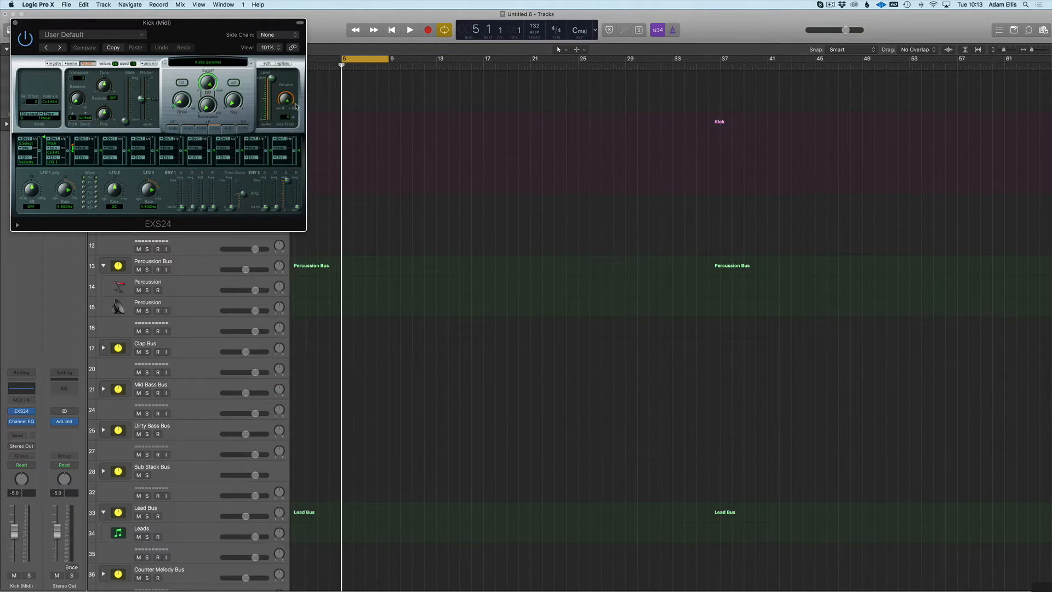
left_click_drag(235, 14, 704, 84)
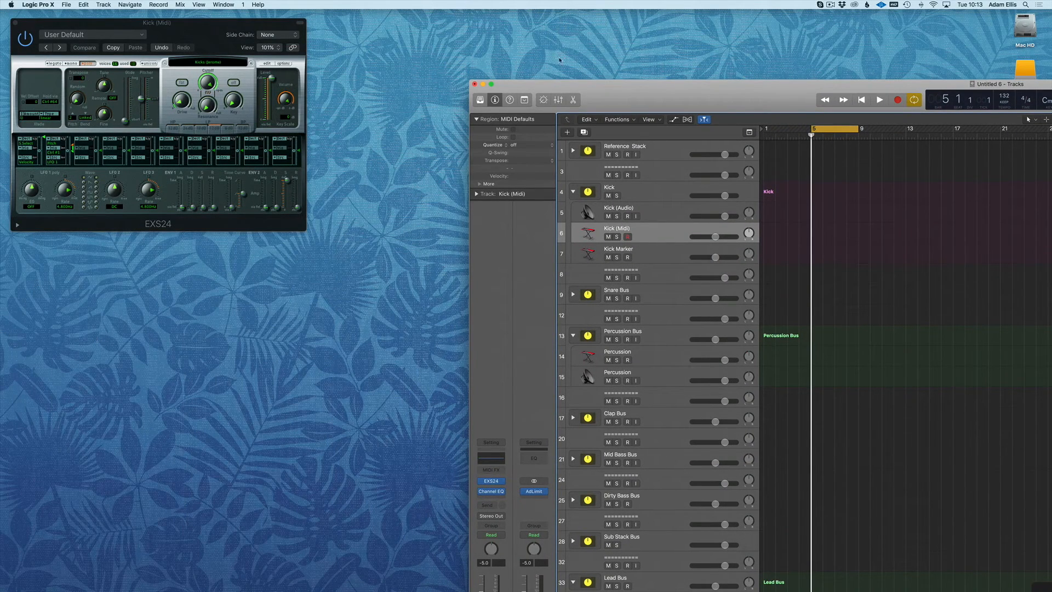
left_click_drag(620, 101, 148, 26)
left_click(15, 23)
Load the Adams Kick EQ preset in the Channel EQ of the Kick (Midi) track and close the plug-in
left_click(1043, 590)
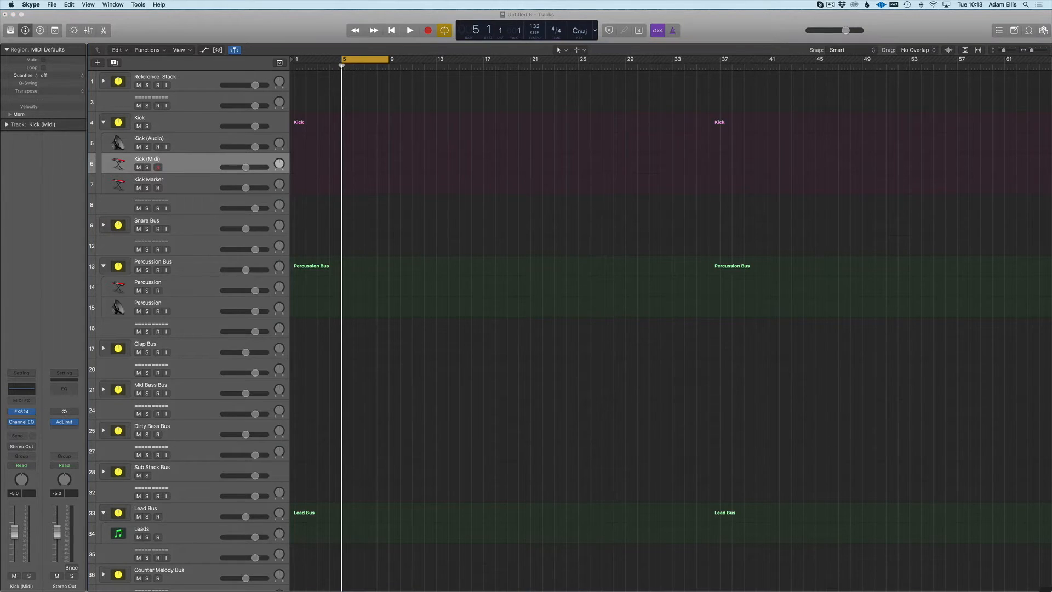
left_click(22, 422)
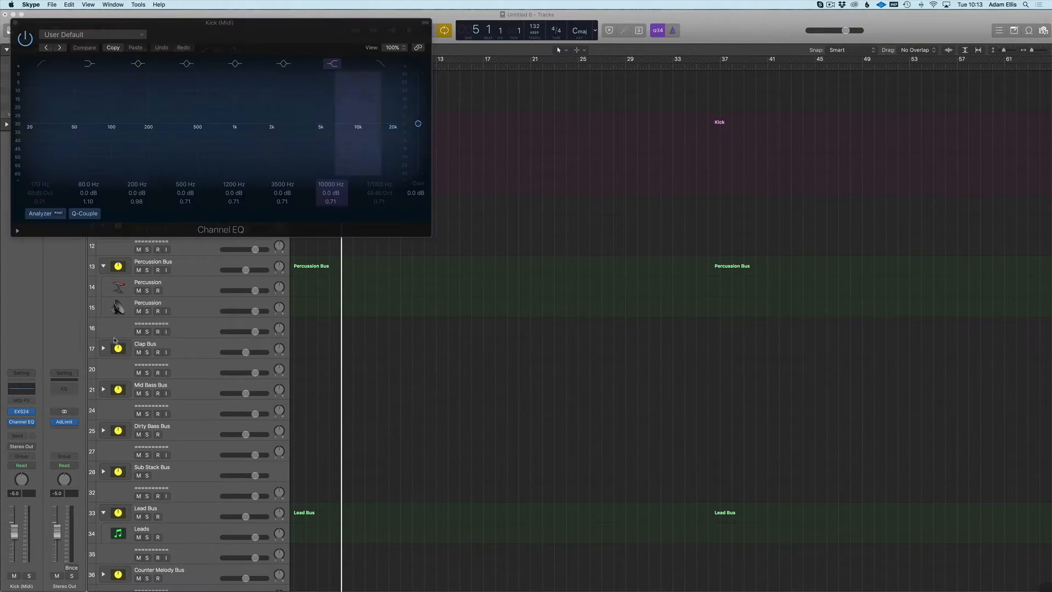
left_click(98, 35)
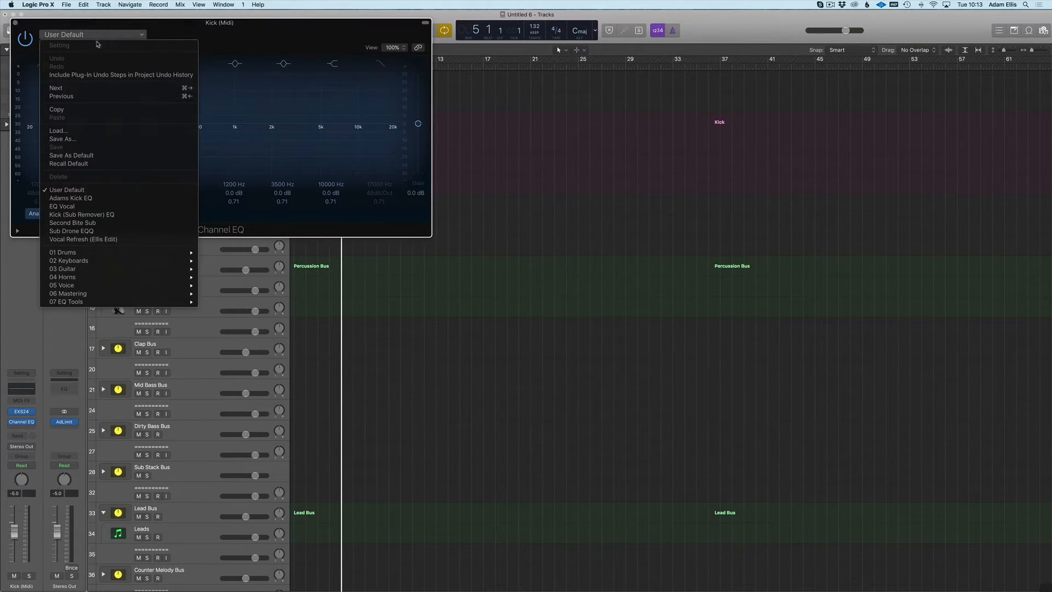
left_click(82, 198)
left_click_drag(126, 23, 489, 157)
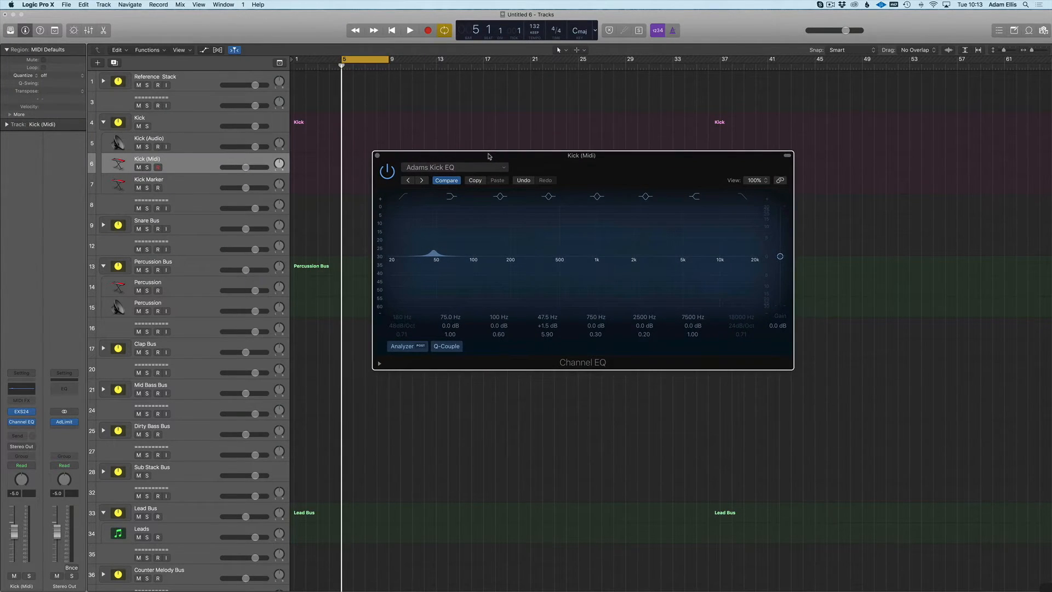
left_click(377, 156)
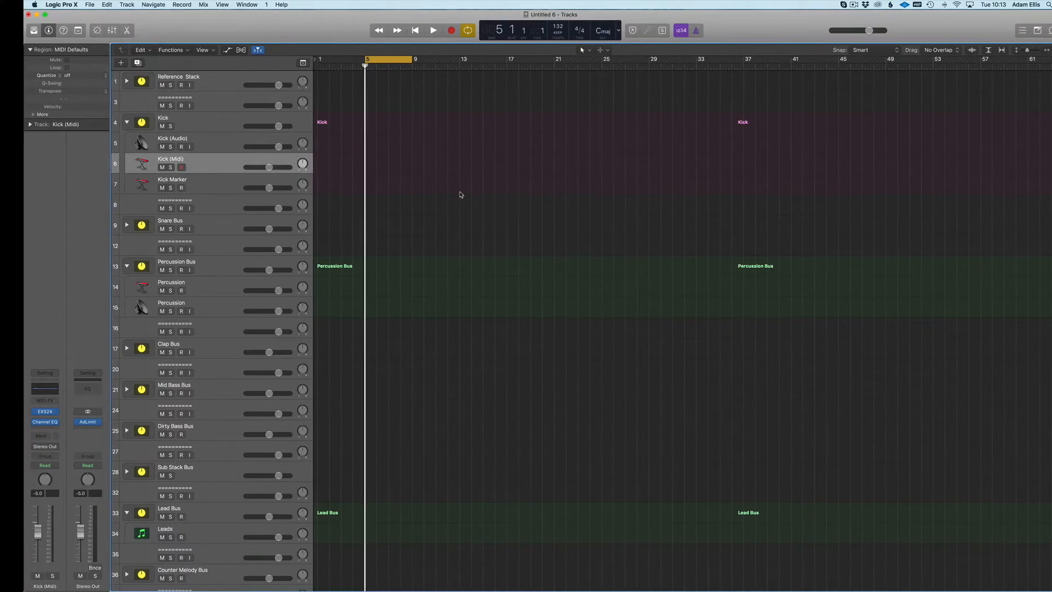
Switch to the Skype call, read the chat message, share the screen and return to the Logic Pro X project
key("ctrl+Up")
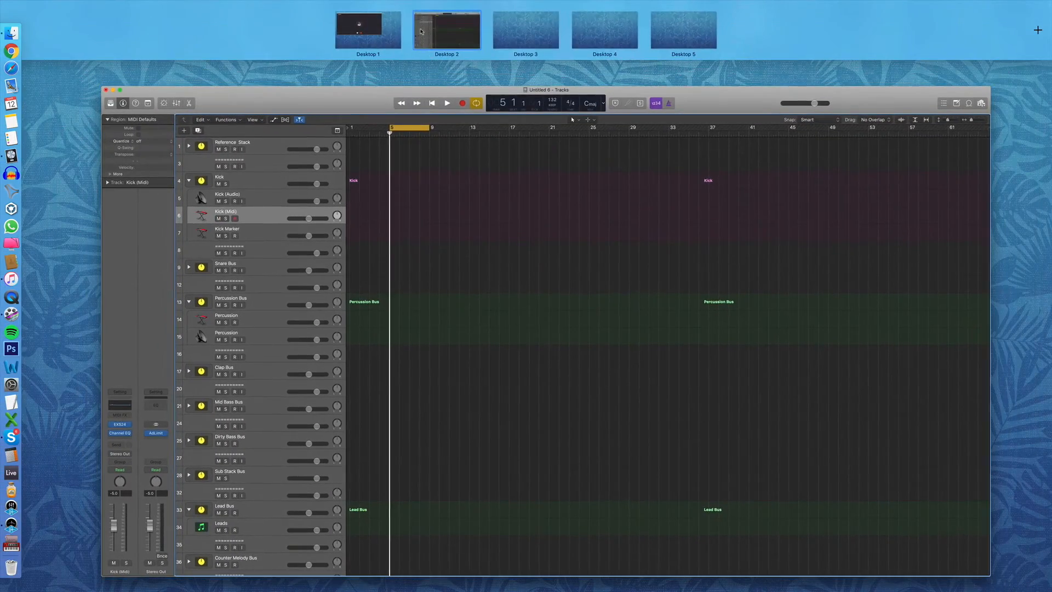
left_click(358, 29)
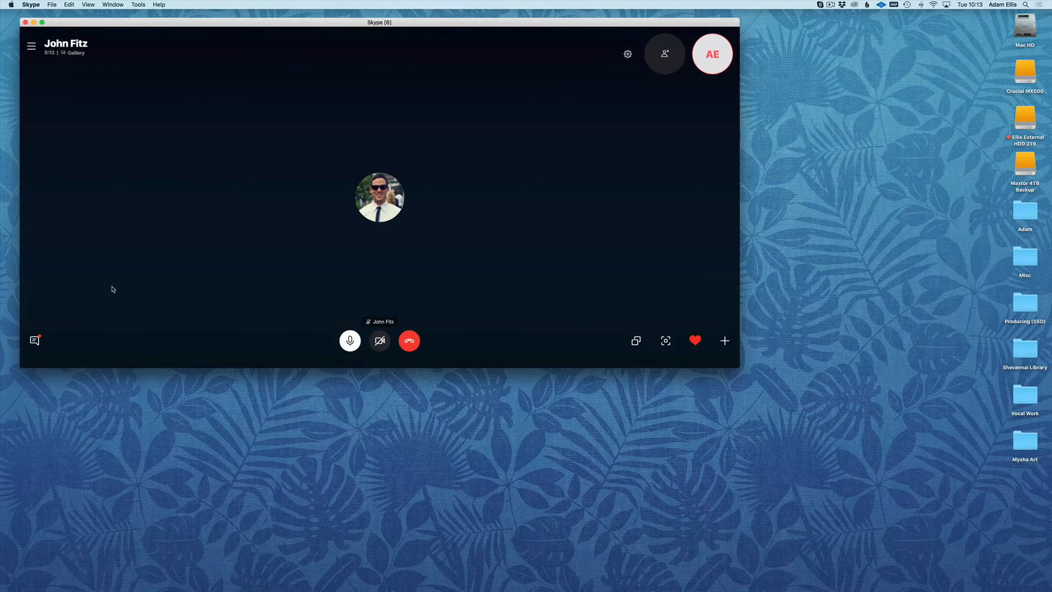
left_click(34, 341)
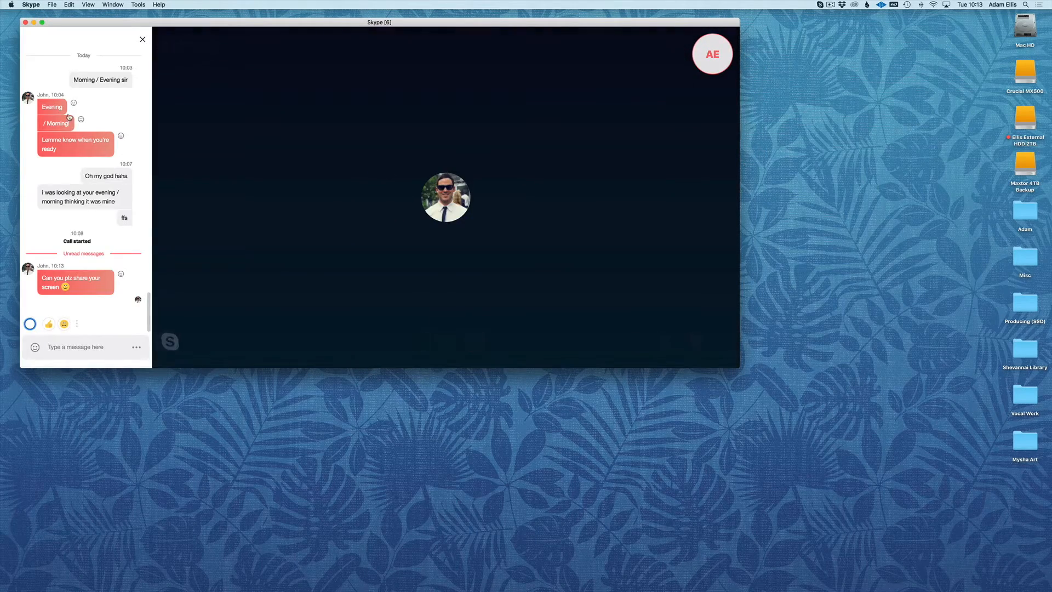
left_click(665, 341)
left_click(367, 350)
key("ctrl+Right")
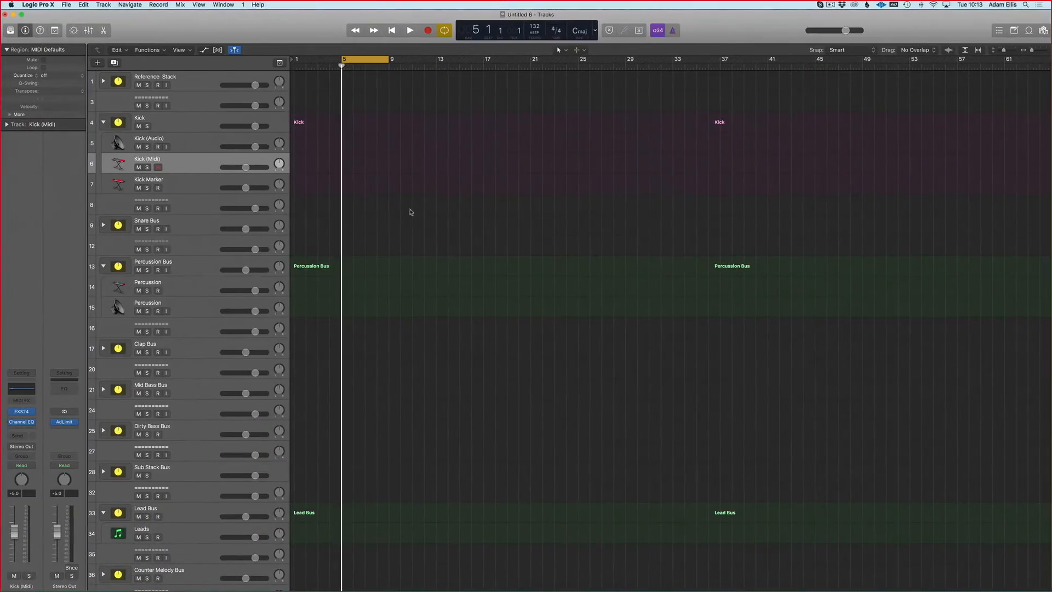
Create a MIDI region on the Kick (Midi) track from bar 5 to bar 9 and open it in the Piano Roll
right_click(357, 165)
left_click(362, 163)
left_click_drag(362, 164, 389, 158)
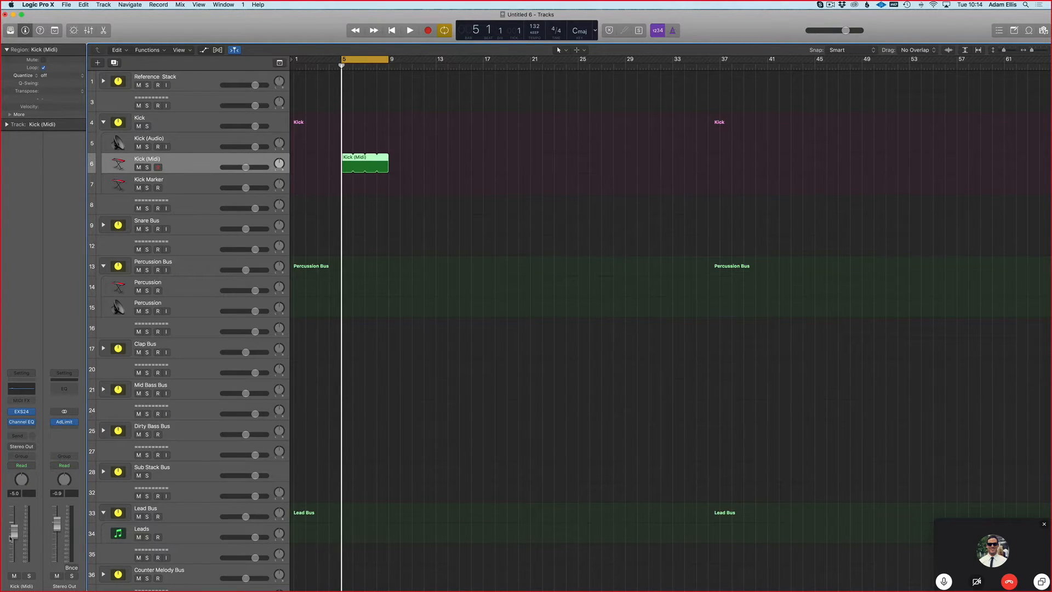
double_click(348, 164)
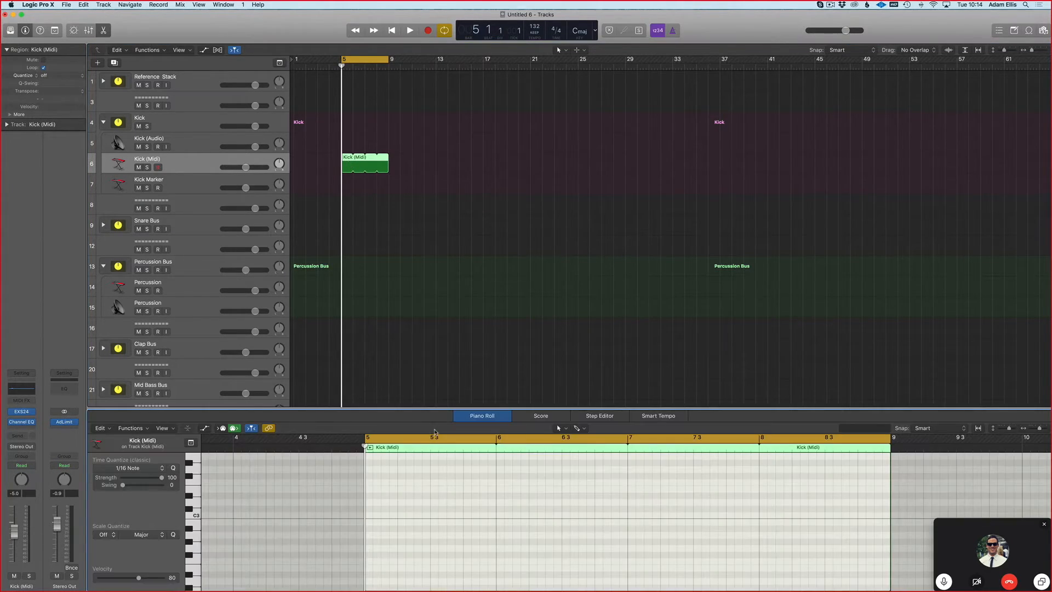
Enlarge the Piano Roll and draw four C2 kick notes, one on each beat of bar 5
left_click_drag(411, 409, 410, 294)
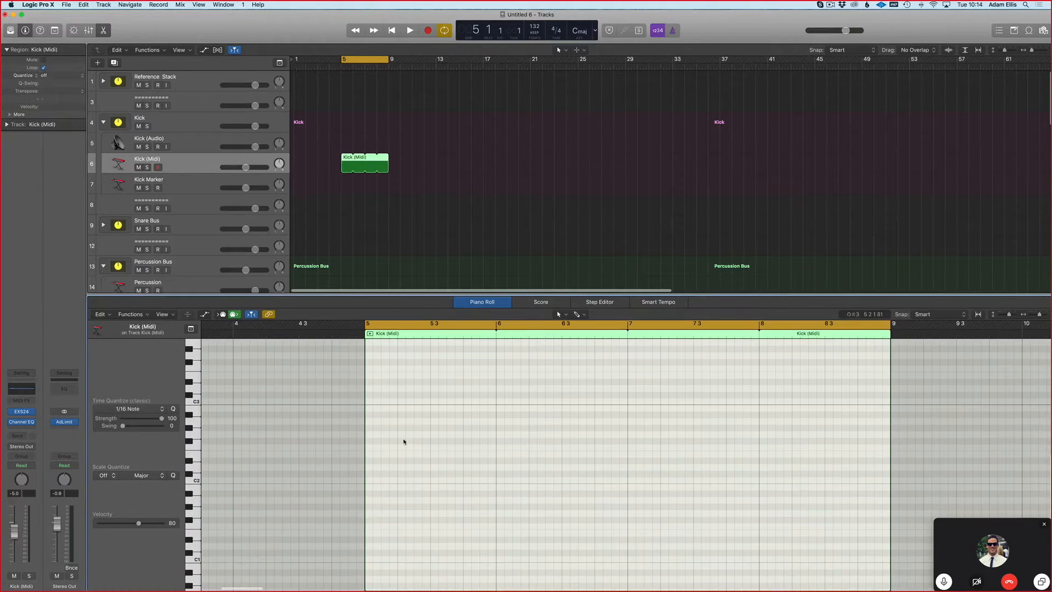
scroll(388, 447, "up", 4)
key("t")
key("p")
left_click(347, 480)
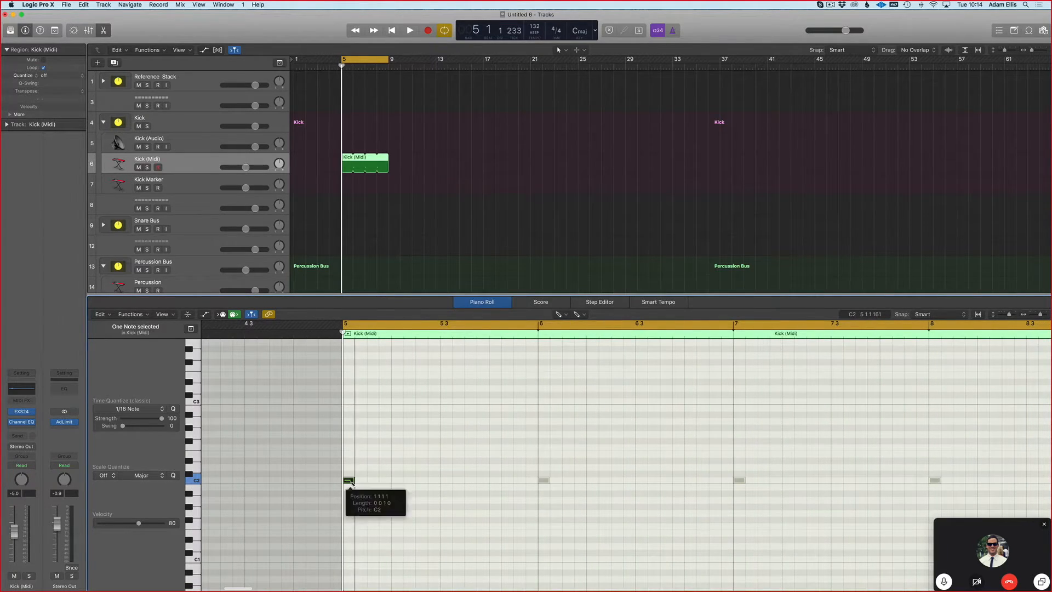
left_click(396, 480)
left_click(446, 480)
left_click(494, 480)
Lengthen all four kick notes to one full beat each and play the loop briefly
key("t")
key("t")
key("a")
left_click(459, 479)
key("super+a")
left_click_drag(449, 481, 489, 481)
key("space")
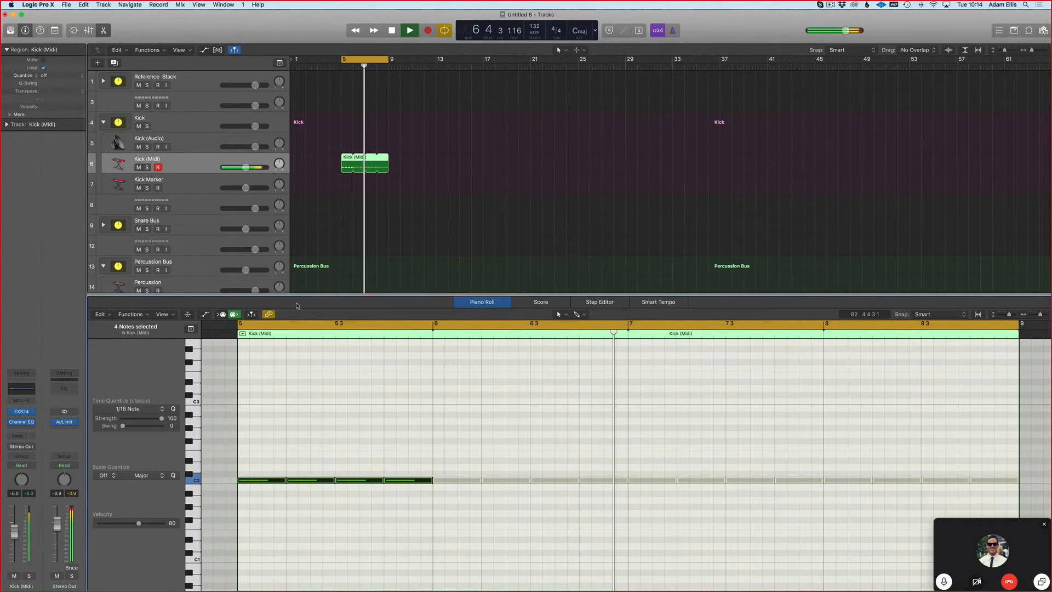
key("p")
key("space")
key("p")
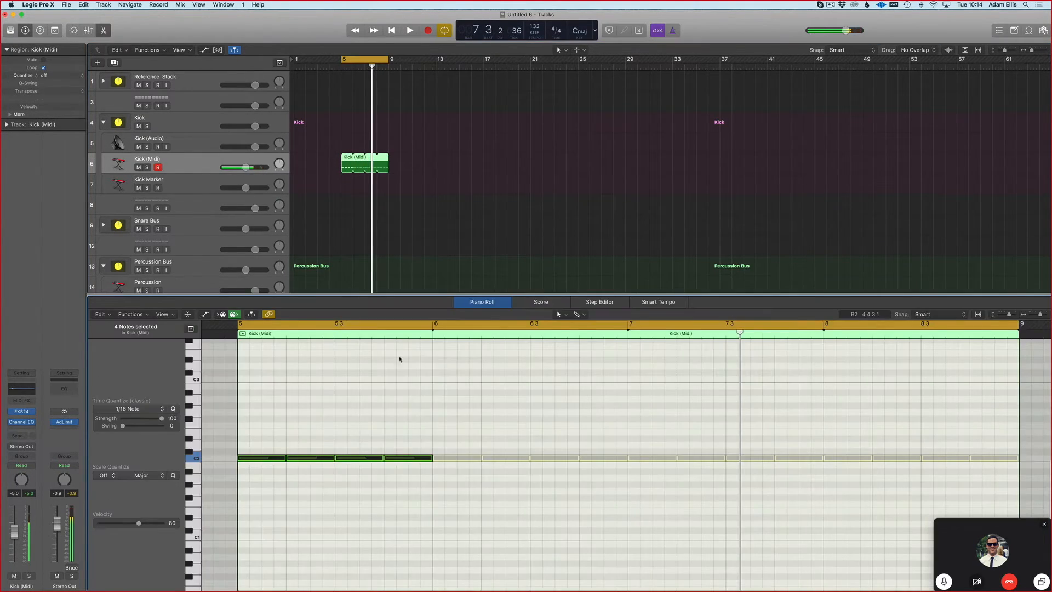
Transpose the four kick notes down three semitones and play back the result
key("alt+Down")
key("alt+Down")
key("alt+Down")
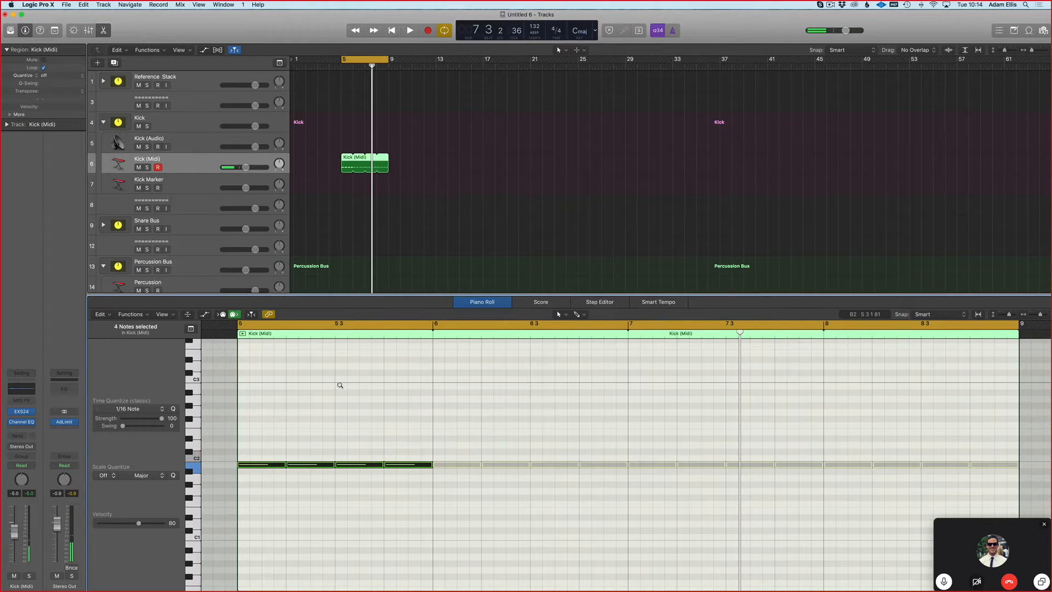
key("space")
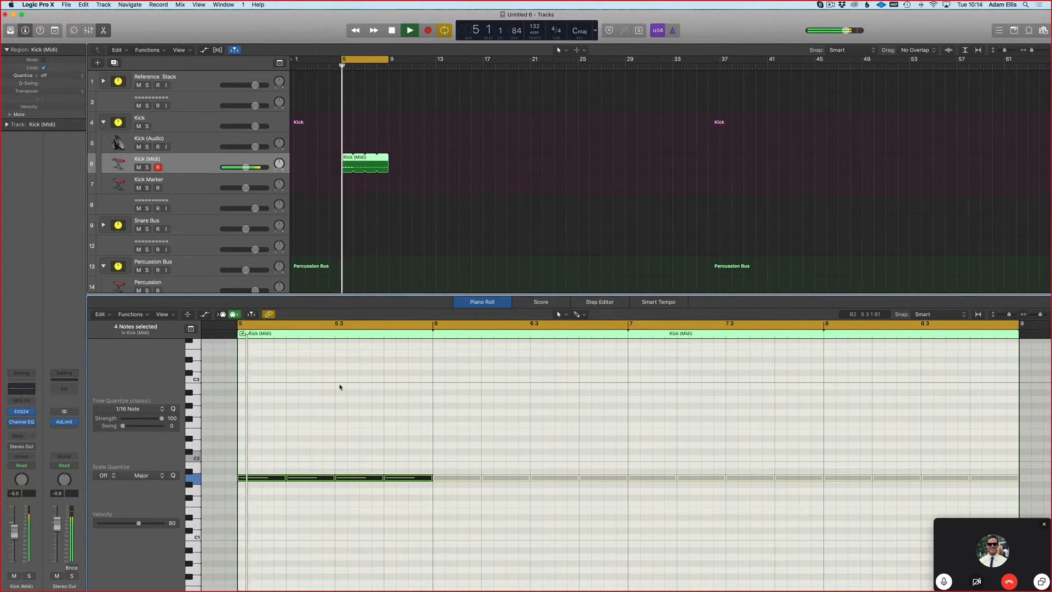
key("space")
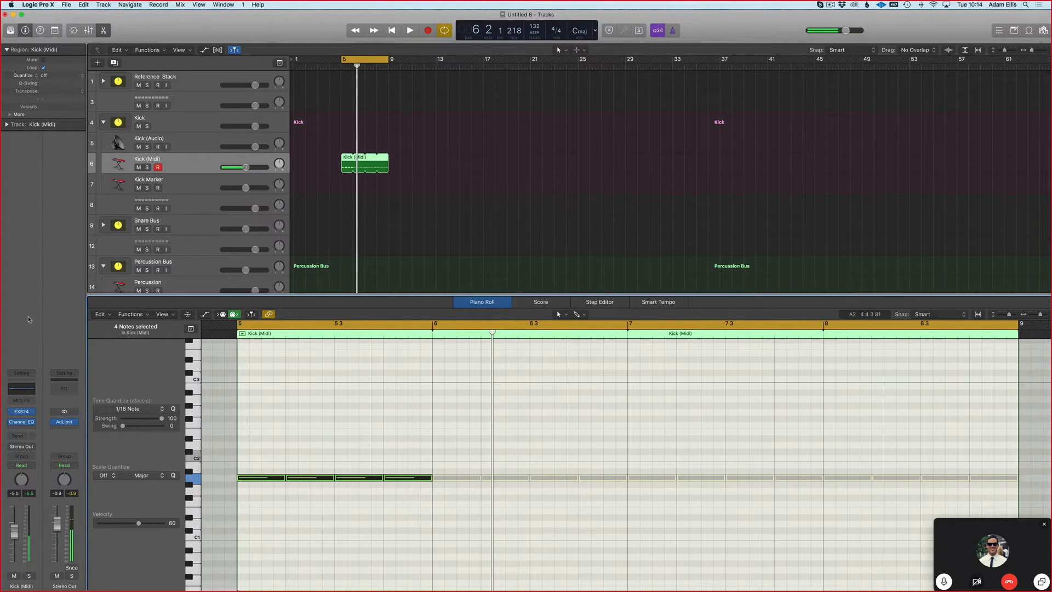
In the kick's Channel EQ, set a +2.5 dB boost at 47 Hz and a +1.0 dB high shelf at 1820 Hz, then close it
left_click(22, 423)
key("space")
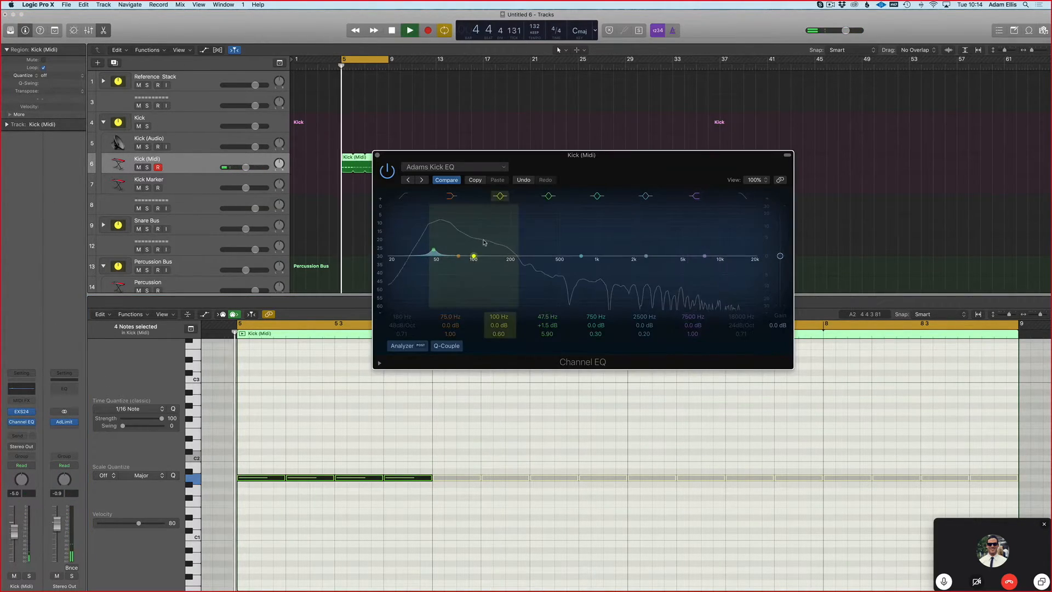
left_click_drag(434, 250, 436, 242)
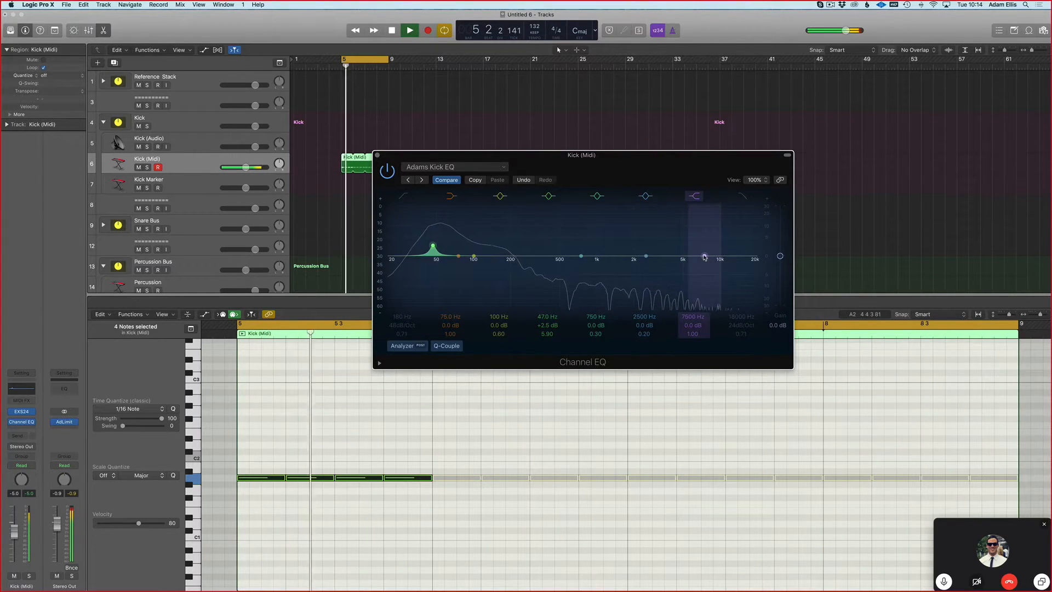
left_click_drag(705, 257, 629, 254)
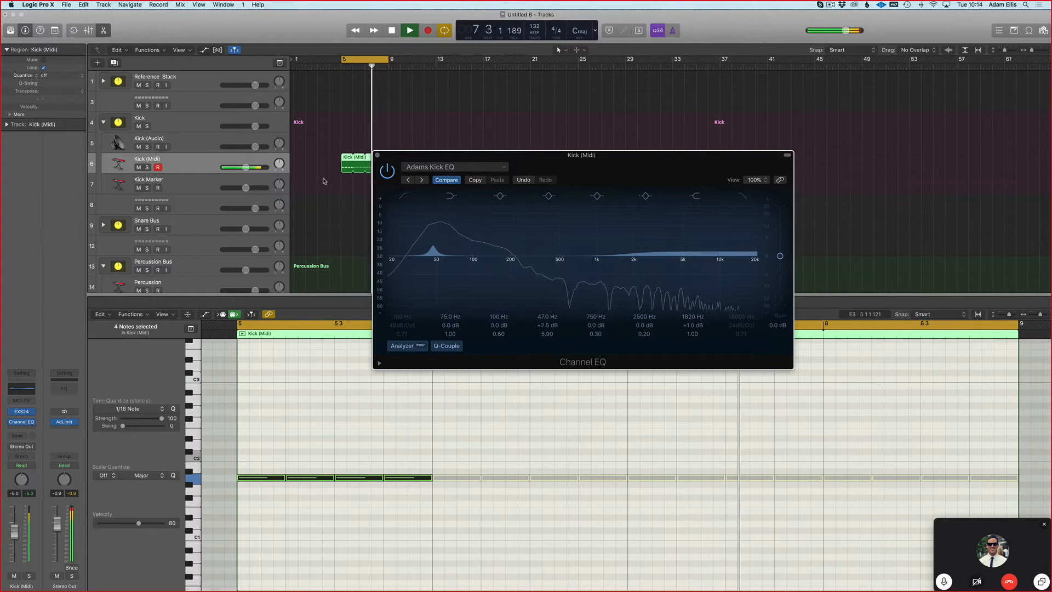
left_click(377, 155)
Stop playback, close the Piano Roll and return the playhead to bar 5
mouse_move(1, 442)
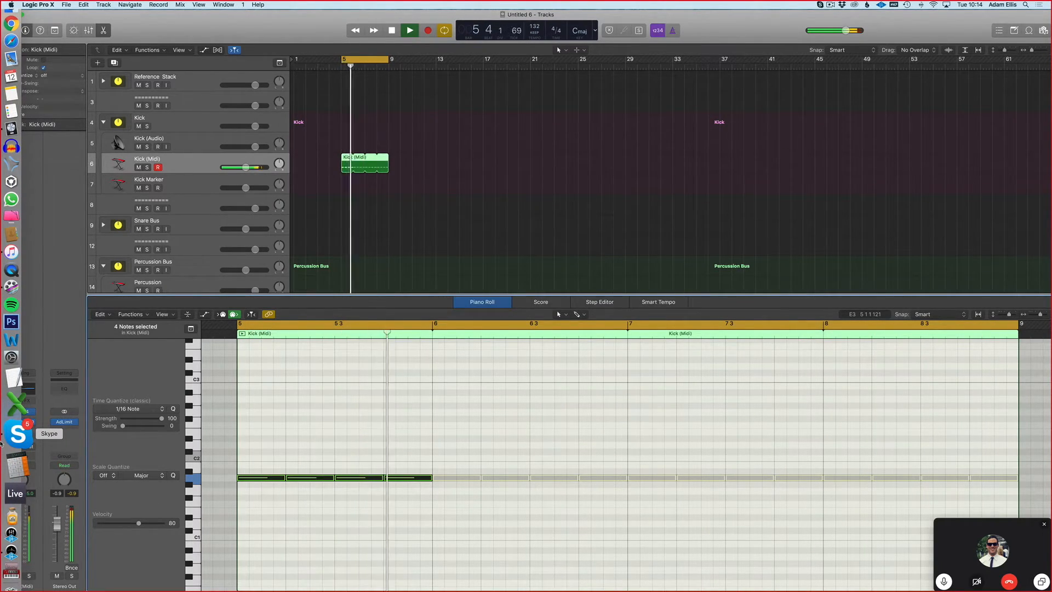
key("space")
key("e")
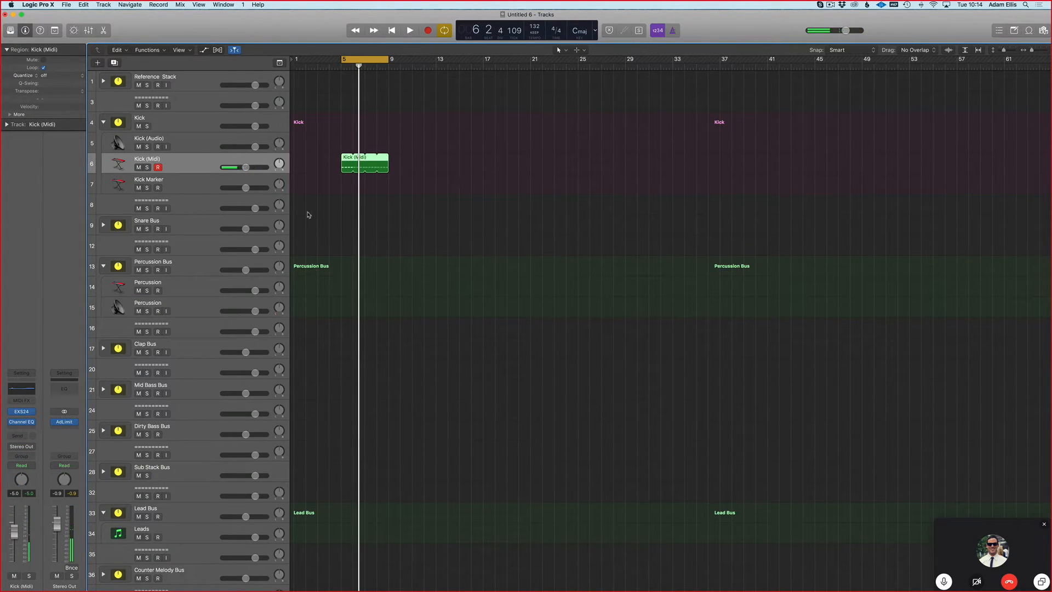
scroll(318, 211, "down", 1)
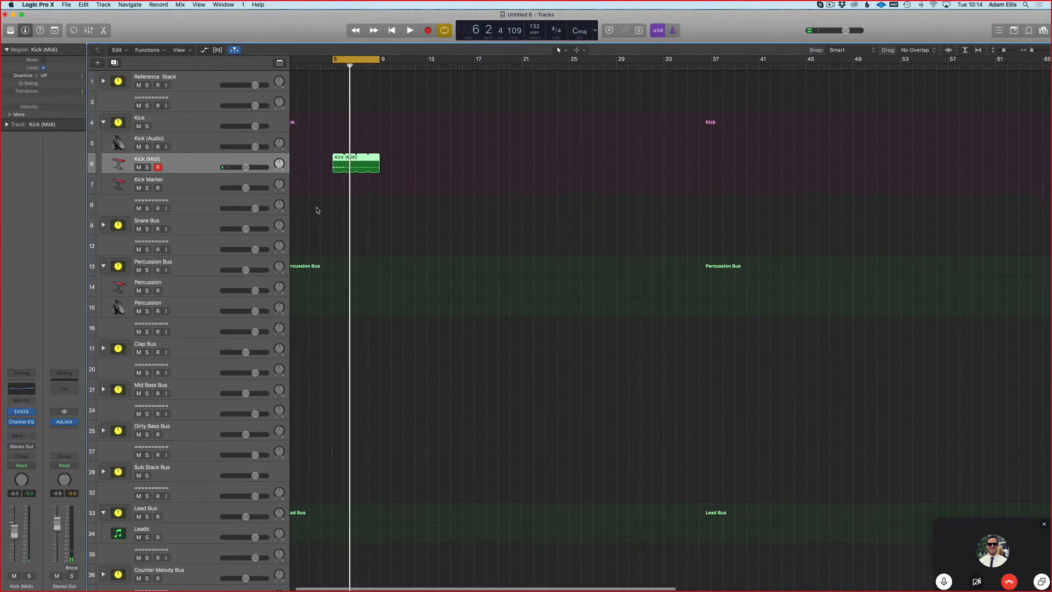
mouse_move(4, 33)
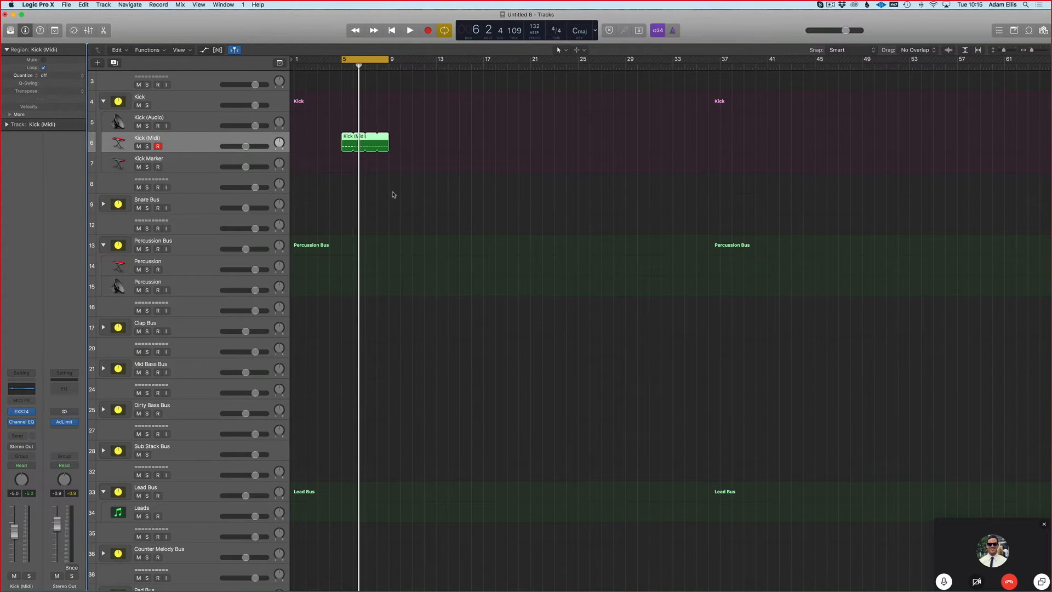
scroll(312, 184, "down", 1)
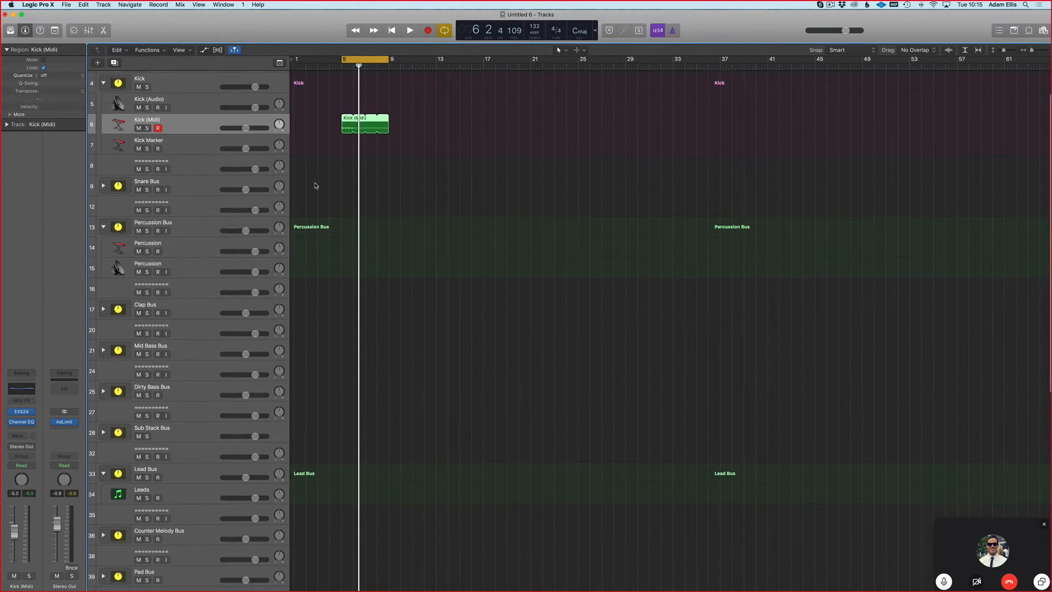
key("Return")
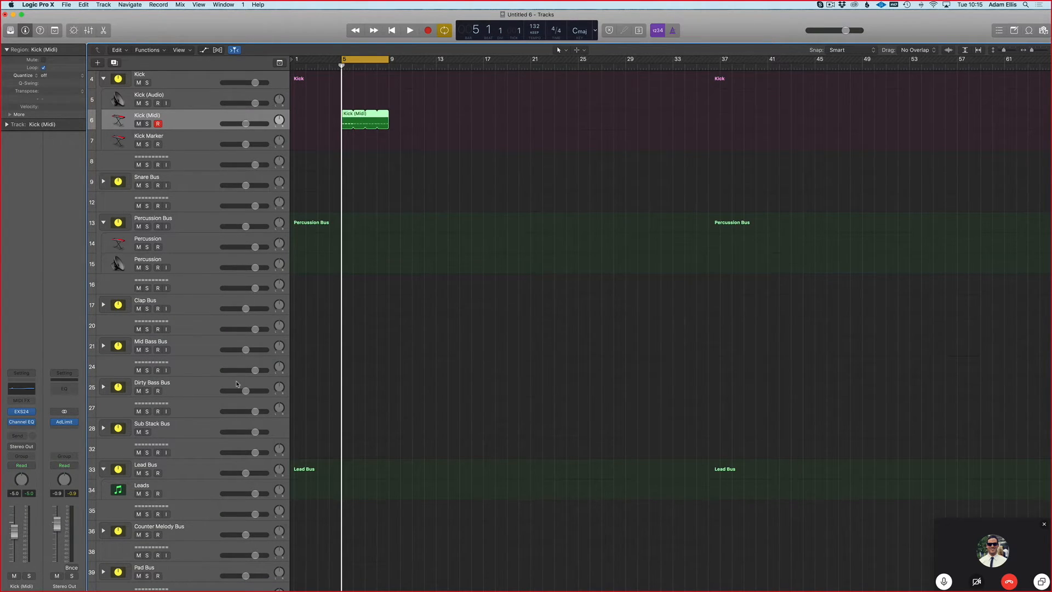
Expand the Sub Stack Bus and select the Sub Bass track after stepping through its neighbouring sub tracks
scroll(237, 384, "down", 1)
left_click(103, 400)
left_click(192, 424)
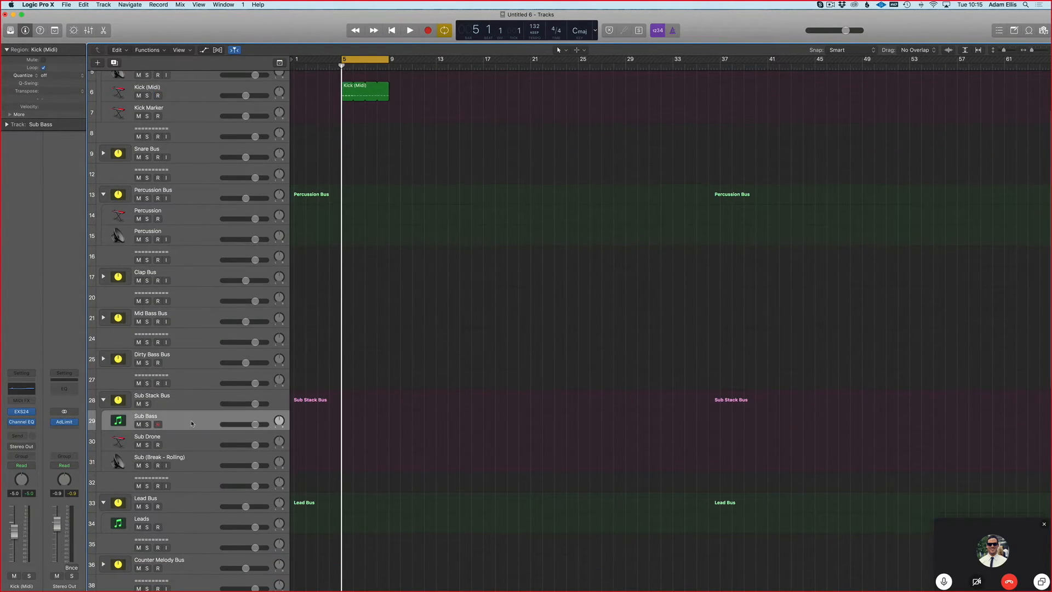
scroll(191, 424, "down", 2)
key("Down")
key("Down")
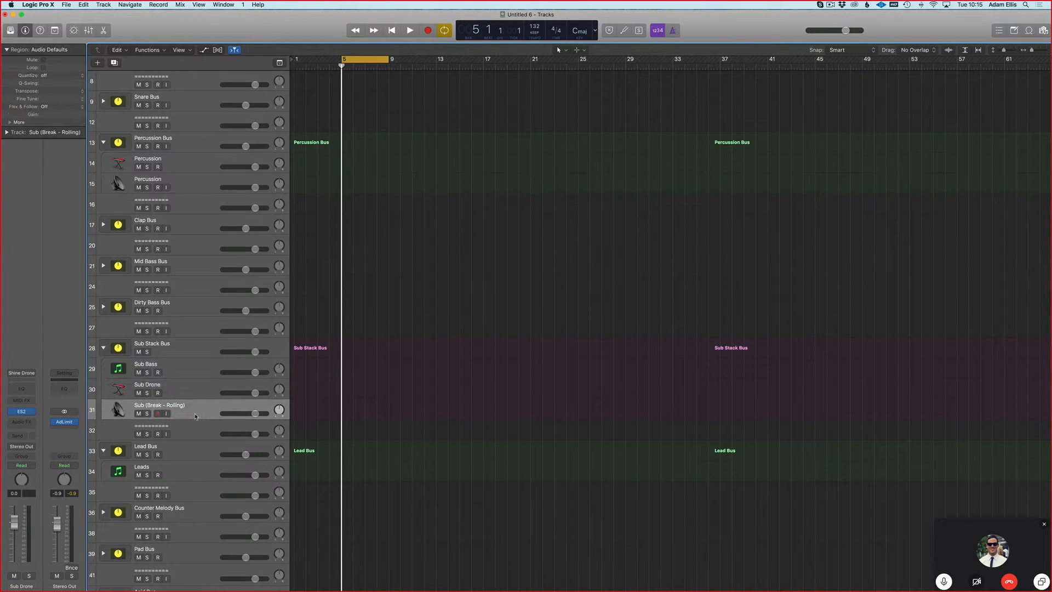
key("Up")
key("Up")
key("Down")
key("Up")
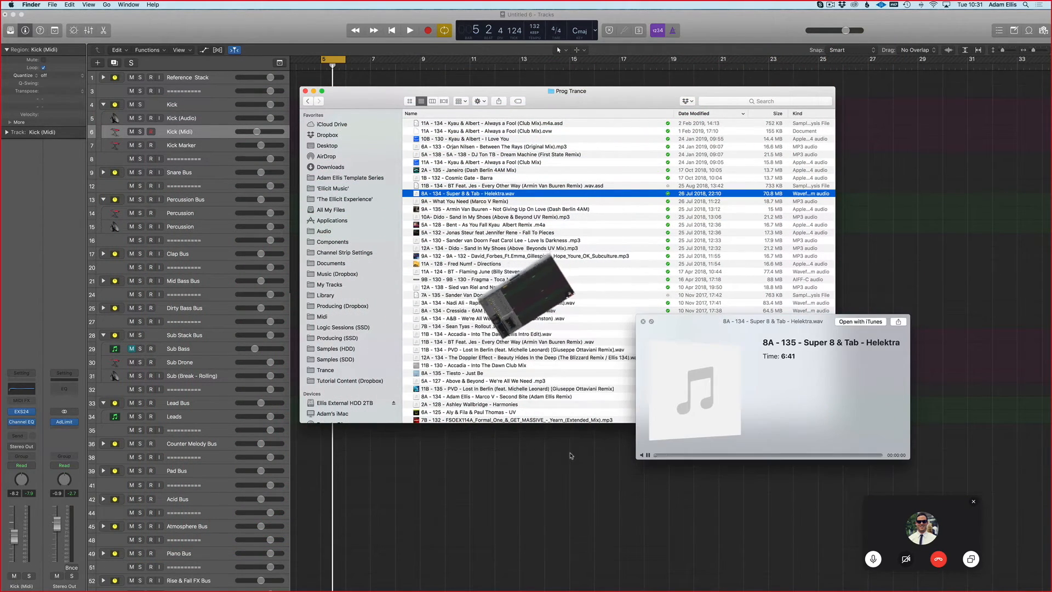
Close the audio file preview and the Prog Trance folder window, and play the loop in Logic Pro X
key("space")
left_click(305, 91)
key("space")
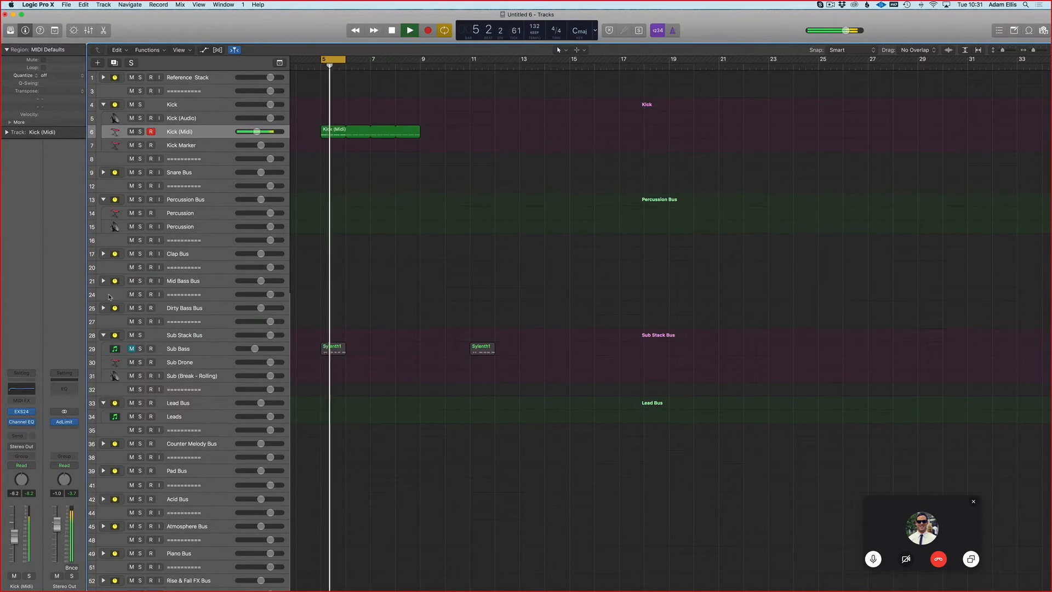
Unmute the Sub Bass track, select it and stop playback
left_click(140, 349)
left_click(140, 349)
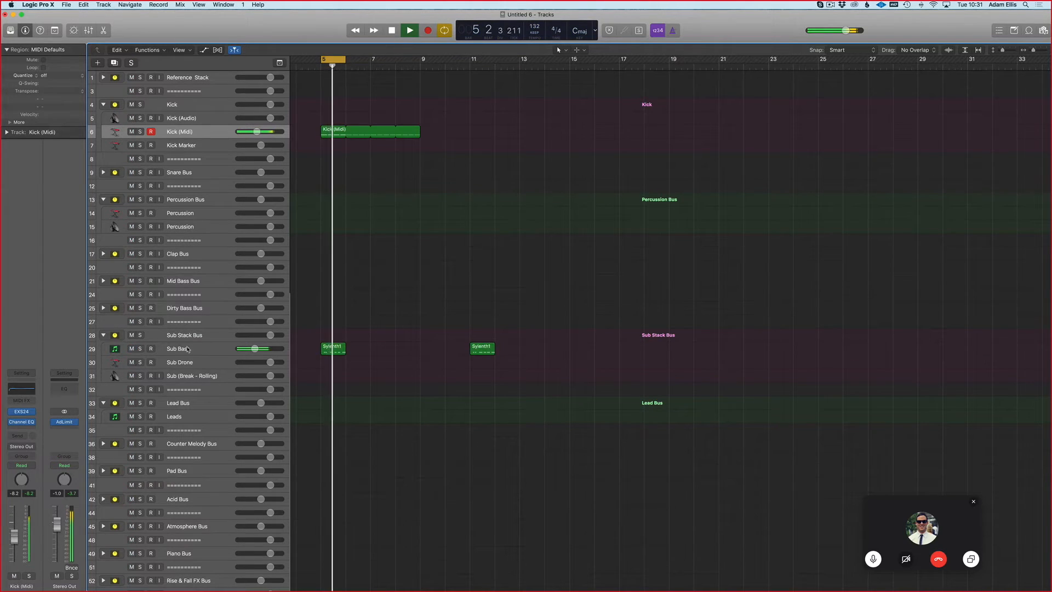
left_click(183, 354)
key("space")
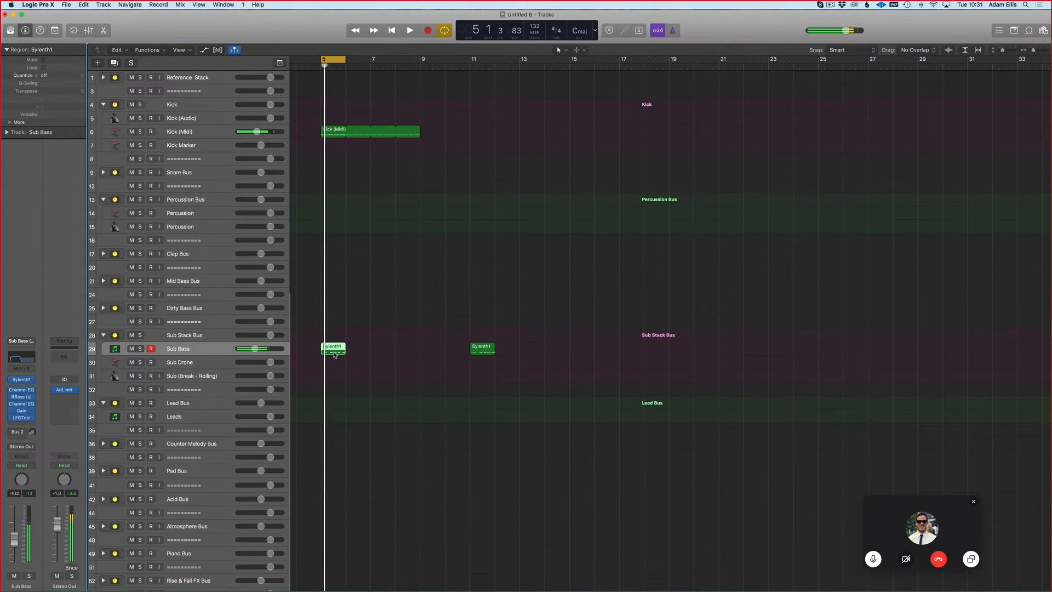
Open the Sub Bass region at bar 5, delete its second note and extend the first note to beat 2, checking by ear
double_click(333, 350)
key("Delete")
left_click_drag(504, 473, 521, 474)
key("space")
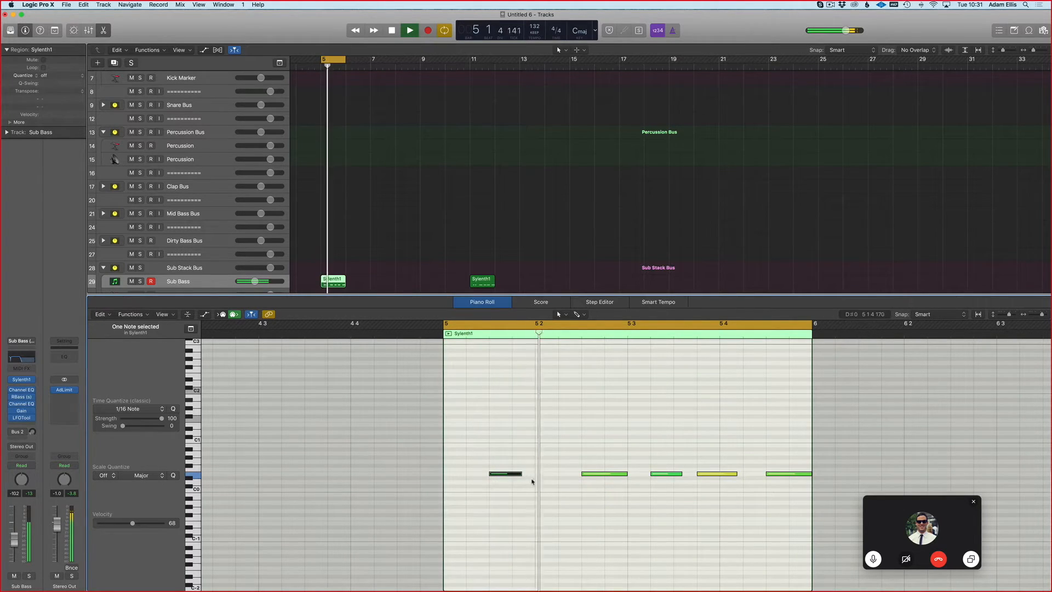
key("space")
left_click_drag(524, 474, 535, 474)
key("space")
key("space")
Move the Sub Bass note ending at beat 3 one sixteenth later and delete the note that follows it
left_click_drag(615, 475, 638, 475)
key("space")
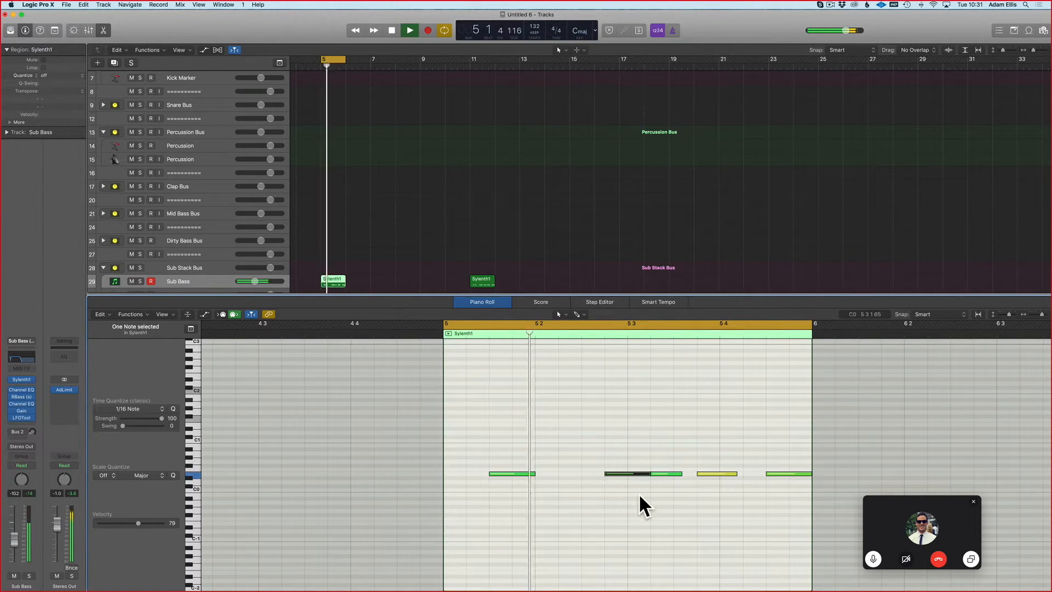
left_click(670, 474)
key("Delete")
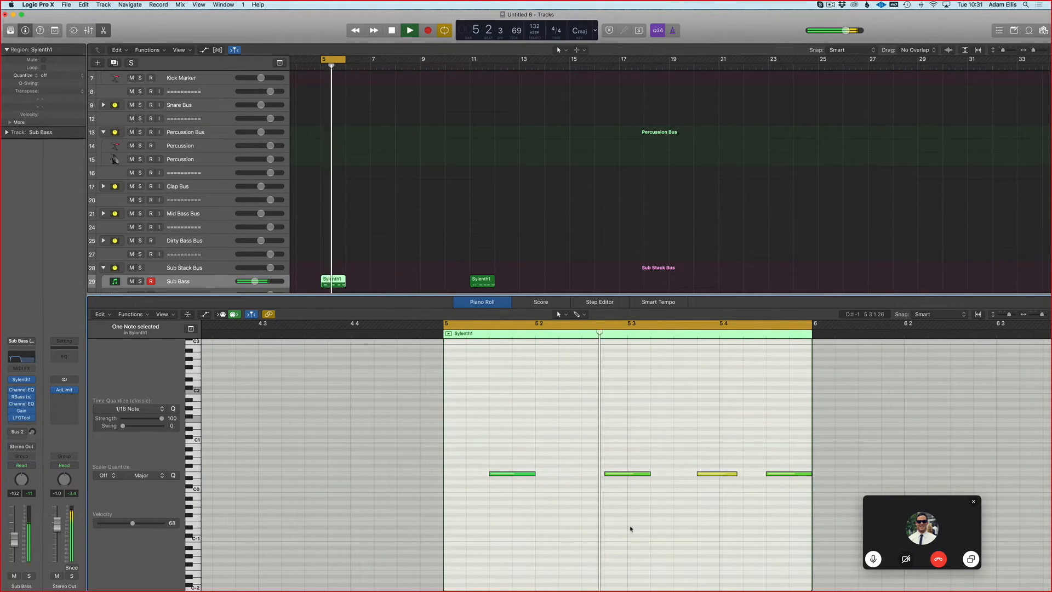
Examine the notes of the Sub Bass region at bar 11 for comparison and close the Piano Roll
left_click(486, 282)
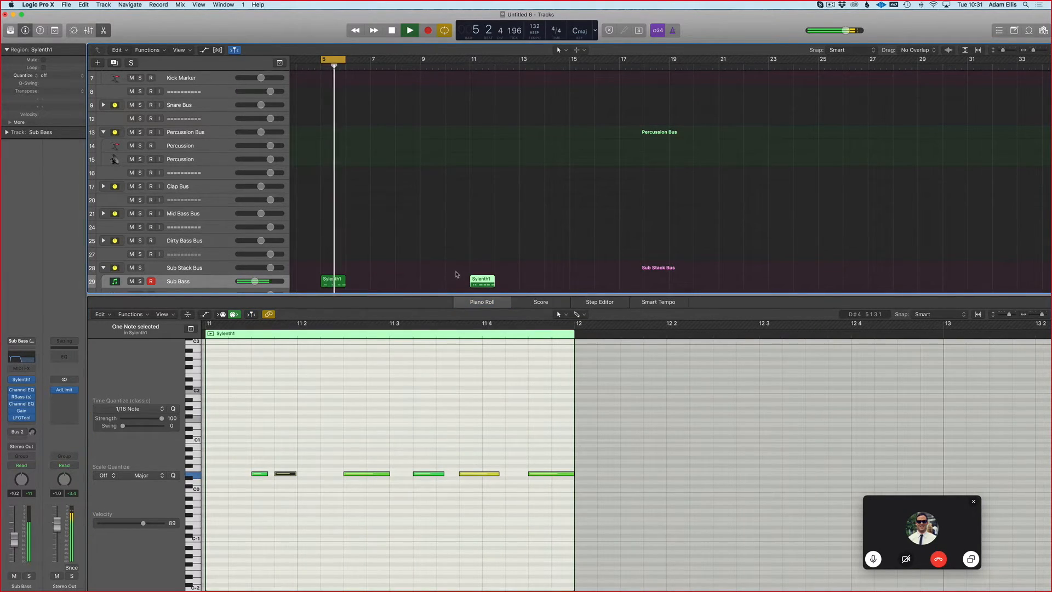
scroll(488, 263, "down", 3)
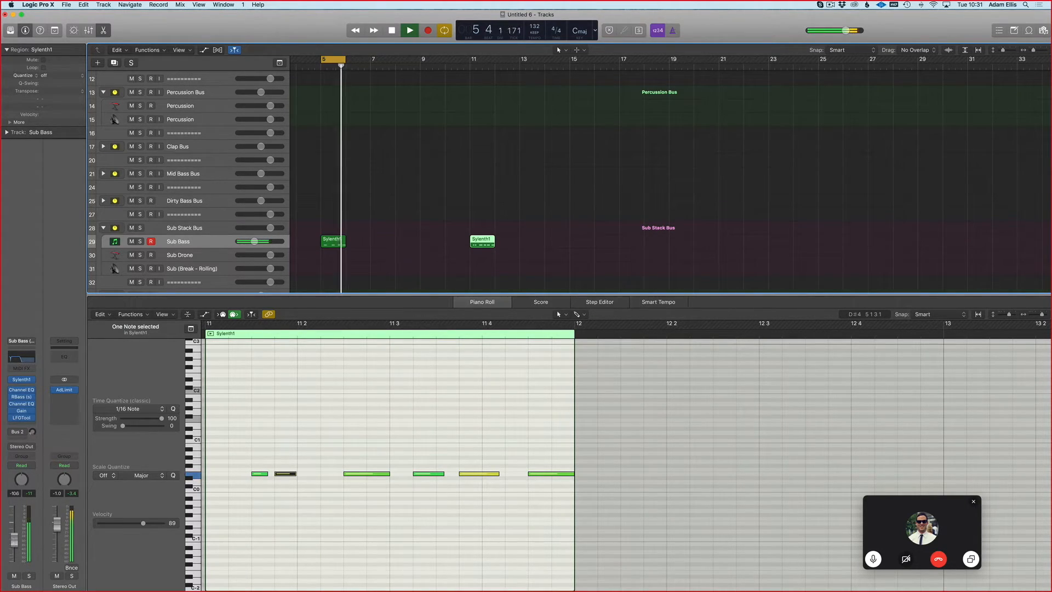
key("p")
scroll(332, 129, "up", 5)
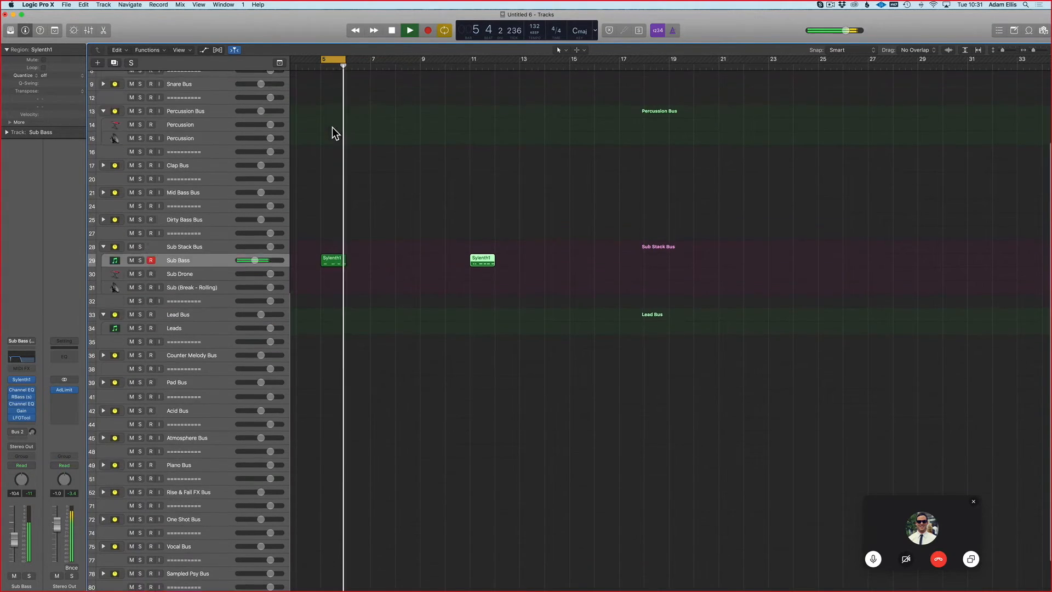
Select the Kick (Midi) region, show the plug-in windows and set the Channel EQ's second bell band to 104 Hz at 0.0 dB
left_click(330, 104)
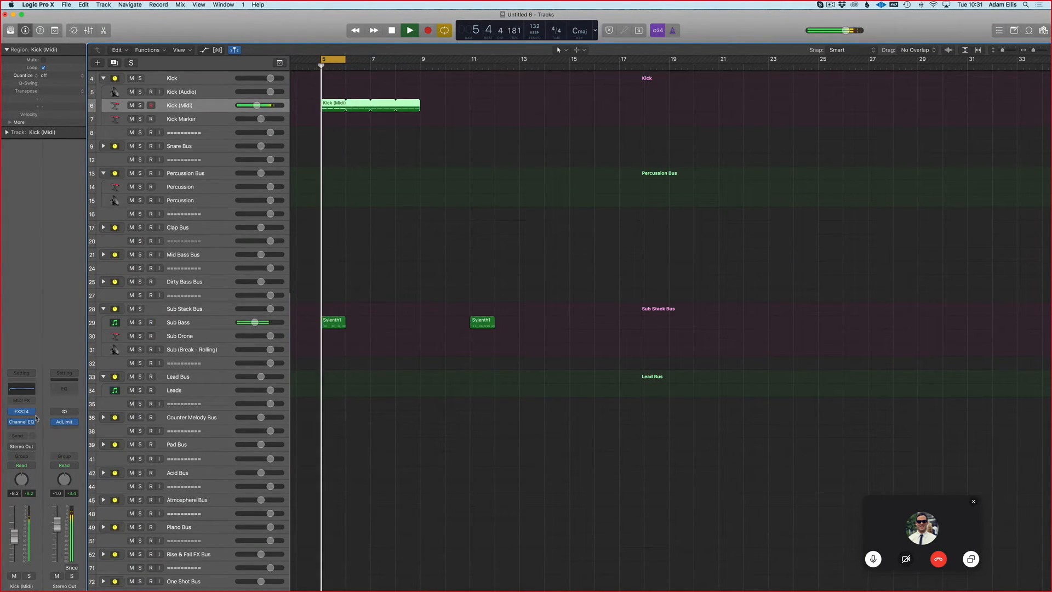
key("v")
left_click_drag(451, 249, 476, 253)
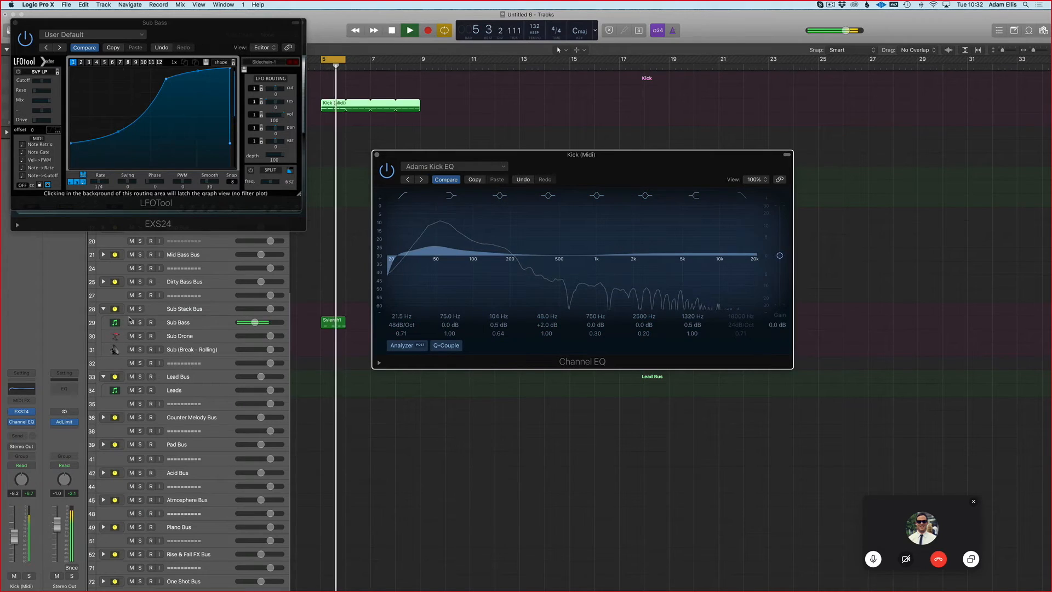
Load the DP Sidechain preset in LFOTool on the Sub Bass track and set the track's fader to -10.0 dB
left_click(187, 323)
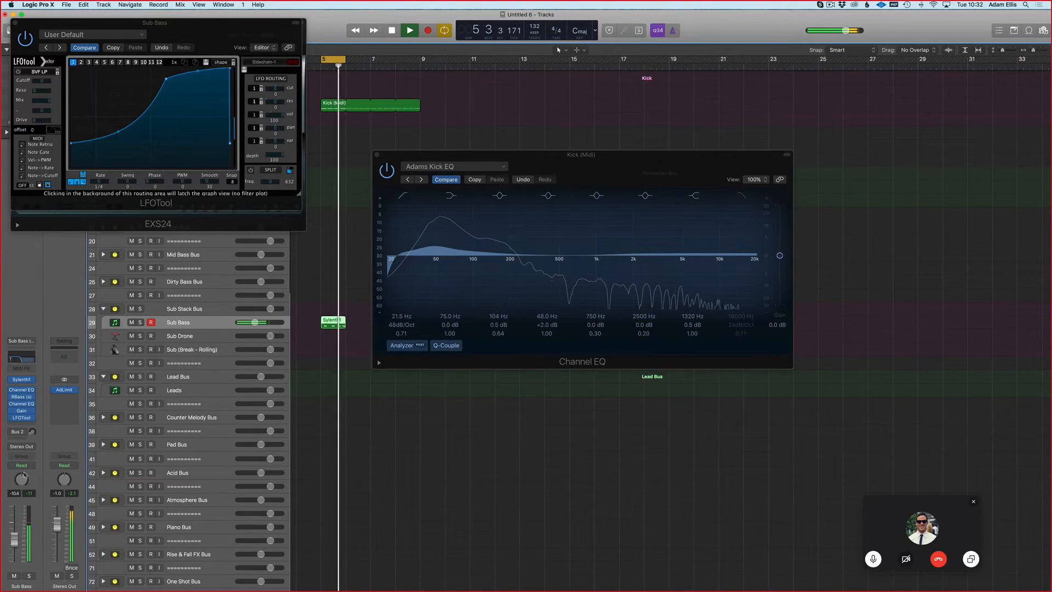
left_click(21, 418)
left_click(22, 417)
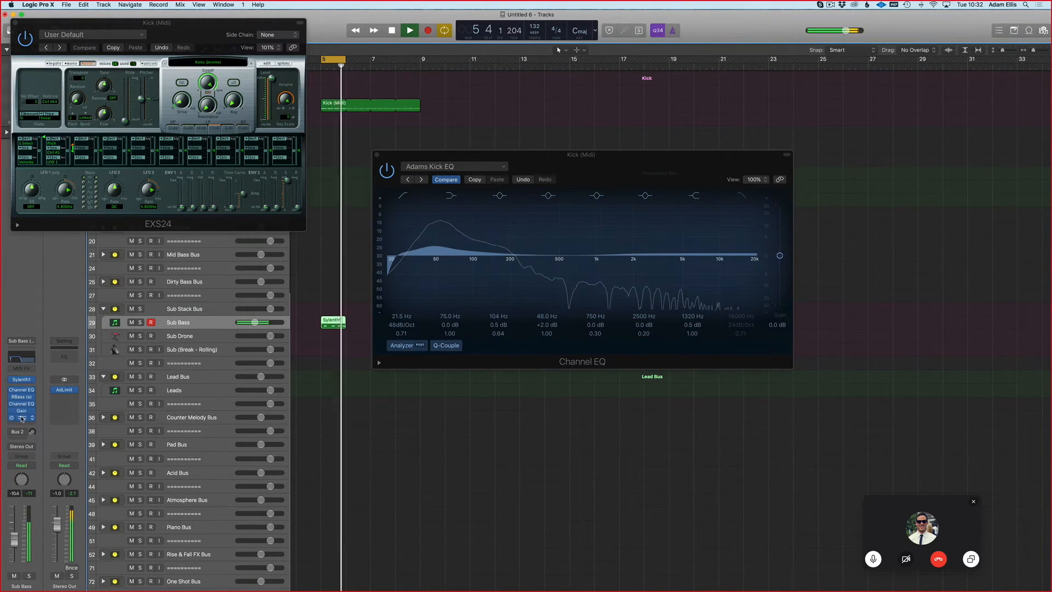
left_click(60, 47)
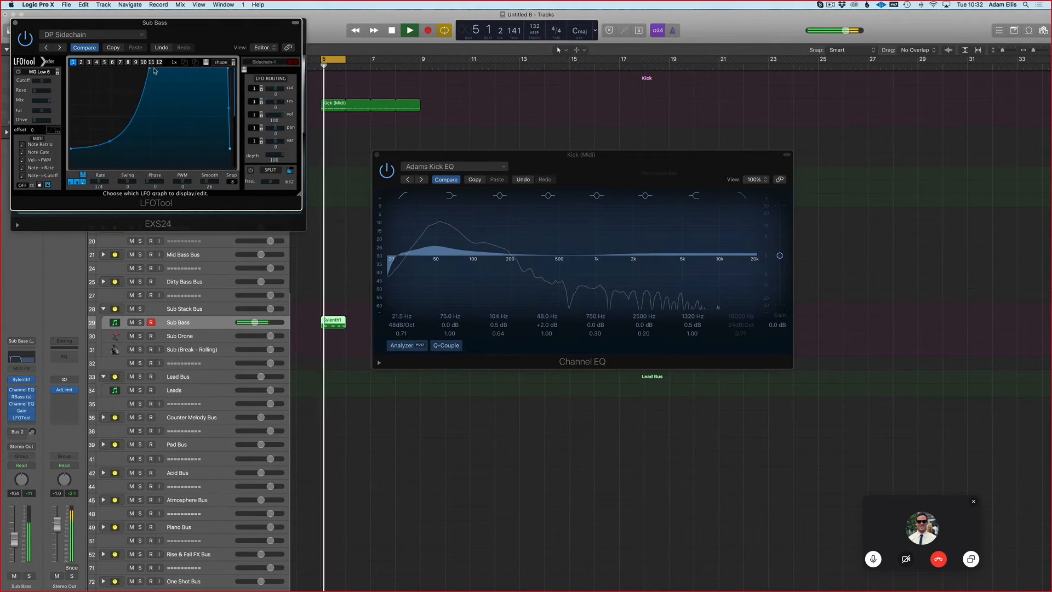
left_click_drag(14, 540, 14, 539)
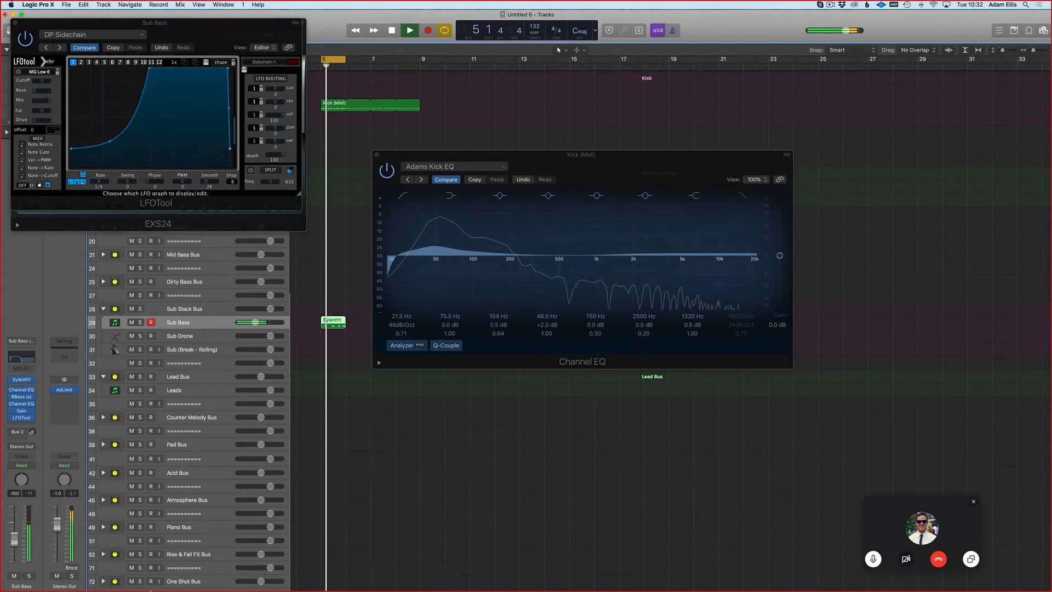
Hide the plug-in windows, stop playback and delete the spare Sub Bass region at bar 11
key("v")
key("space")
left_click(482, 322)
key("Delete")
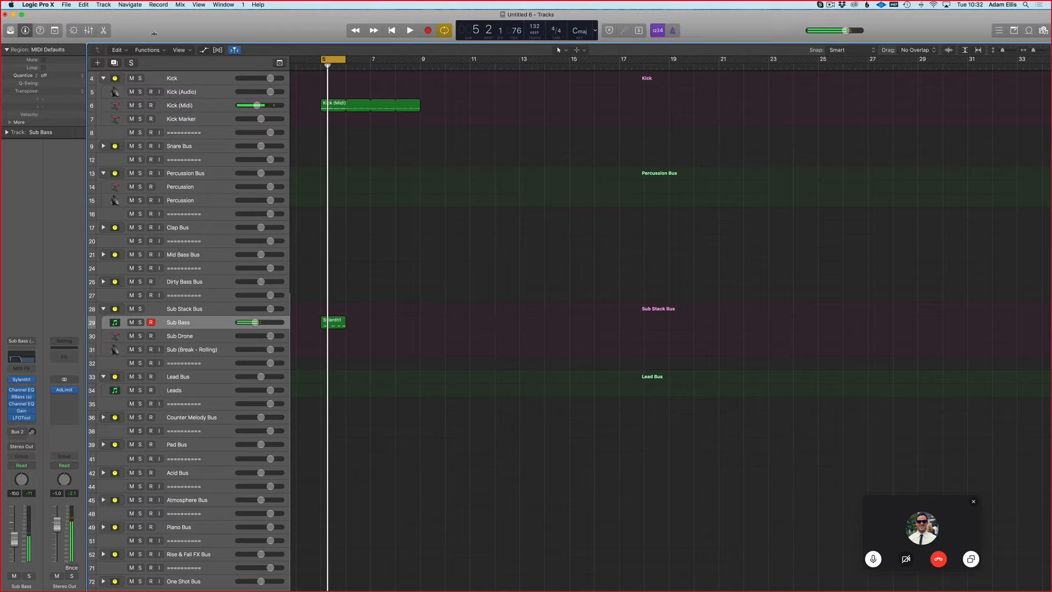
Save a copy of the project in Logic Sessions (SSD) > Singles, naming it with the artist's name, ID and the collaborator's Parallel Track label
left_click(66, 4)
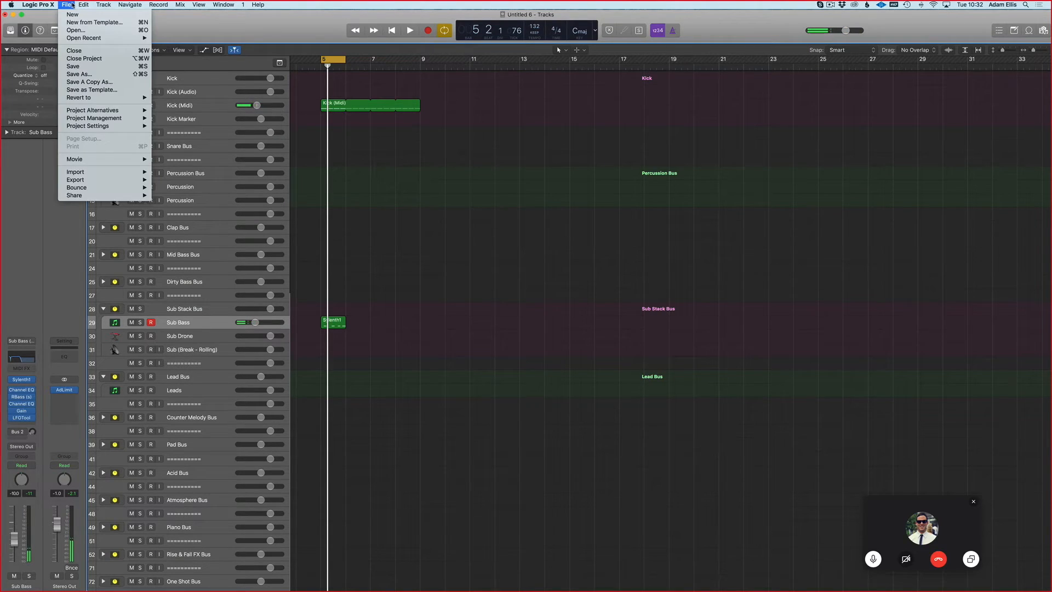
left_click(88, 81)
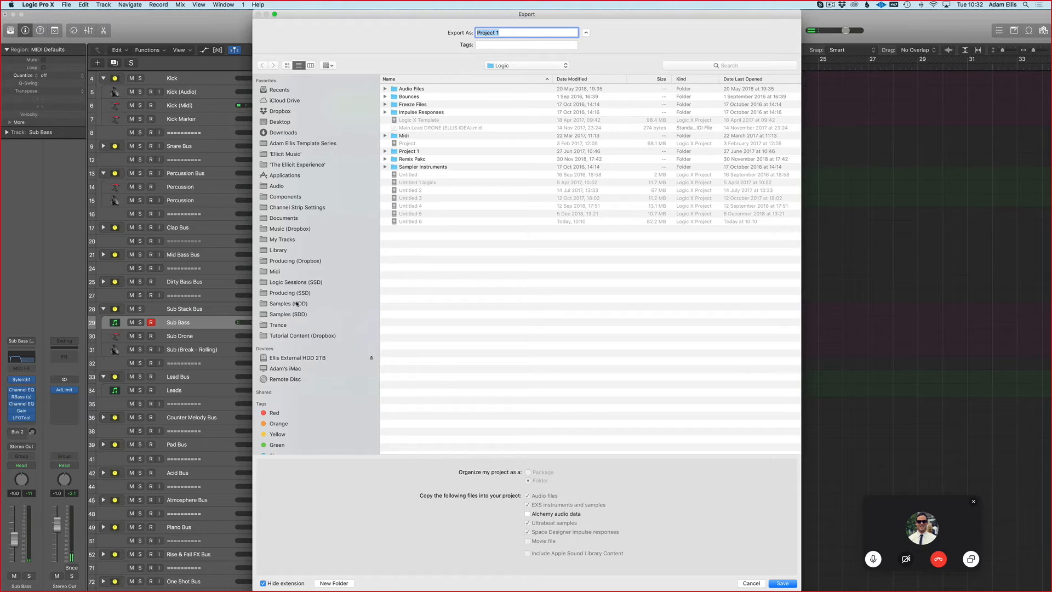
left_click(303, 282)
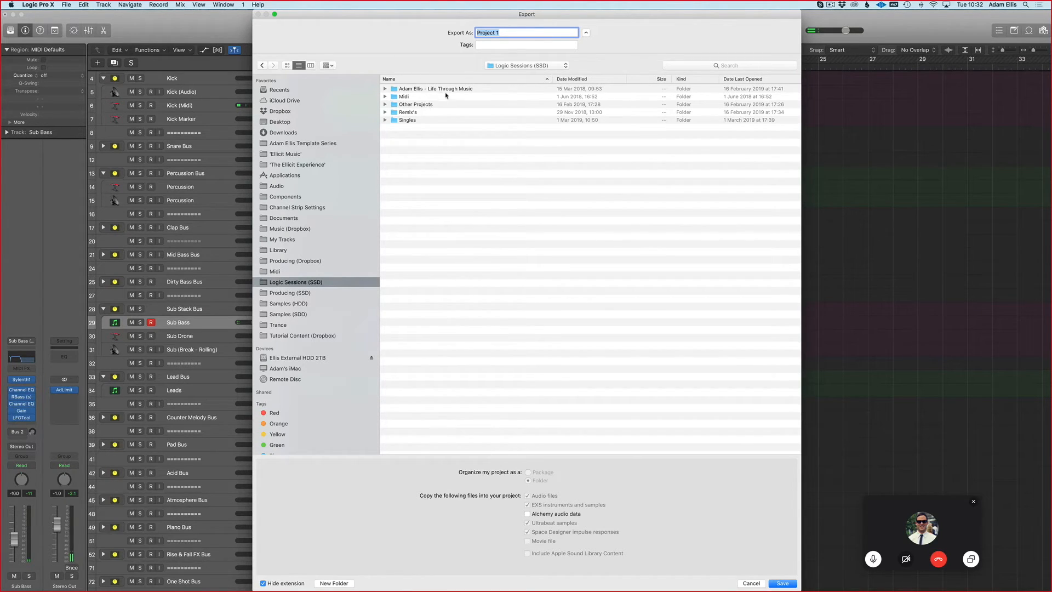
double_click(425, 120)
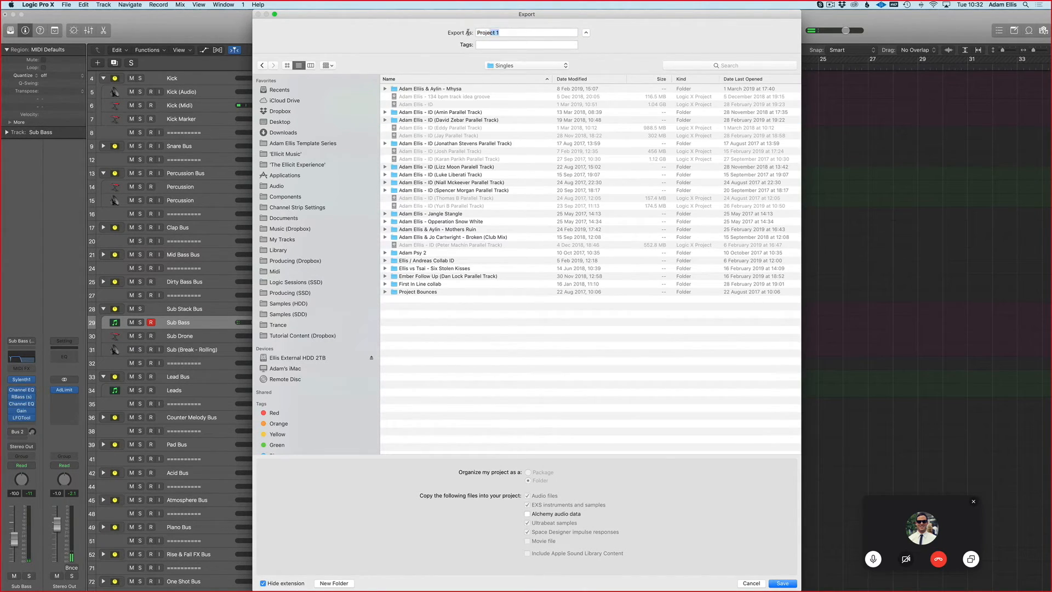
type("Adam Ell")
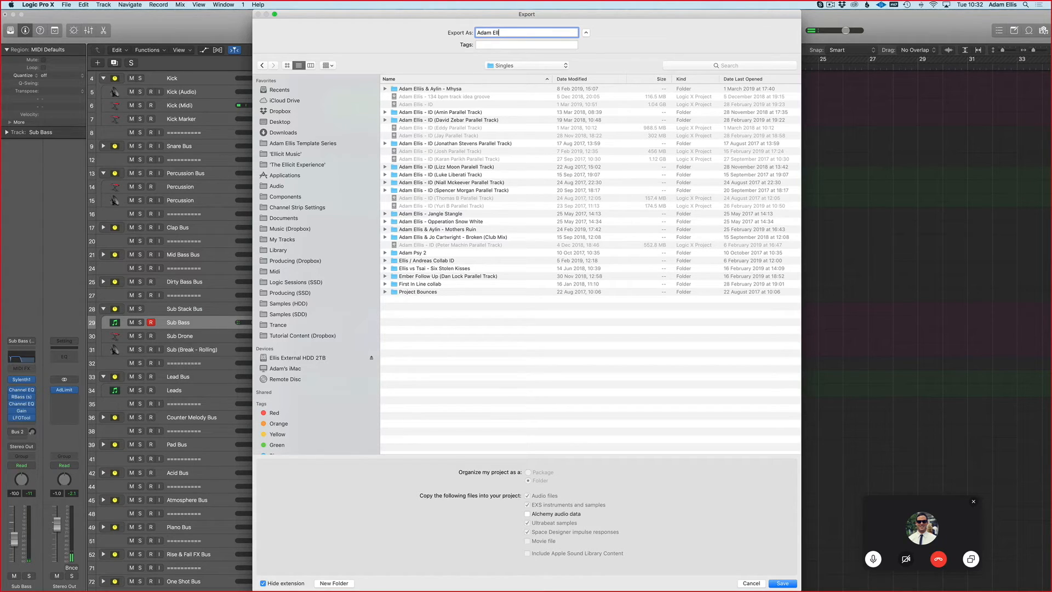
type("is - ID (John Fitz Parallel Track)")
key("Return")
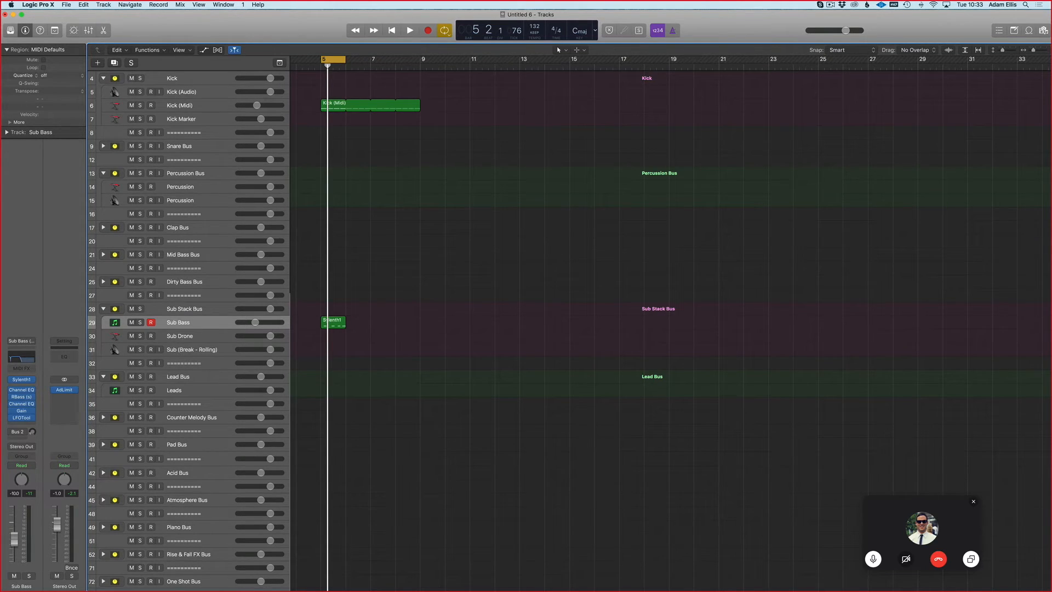
Listen to the kick and sub bass, loop the Sub Bass region to bar 7 and extend the cycle range from bar 5 to 7
key("space")
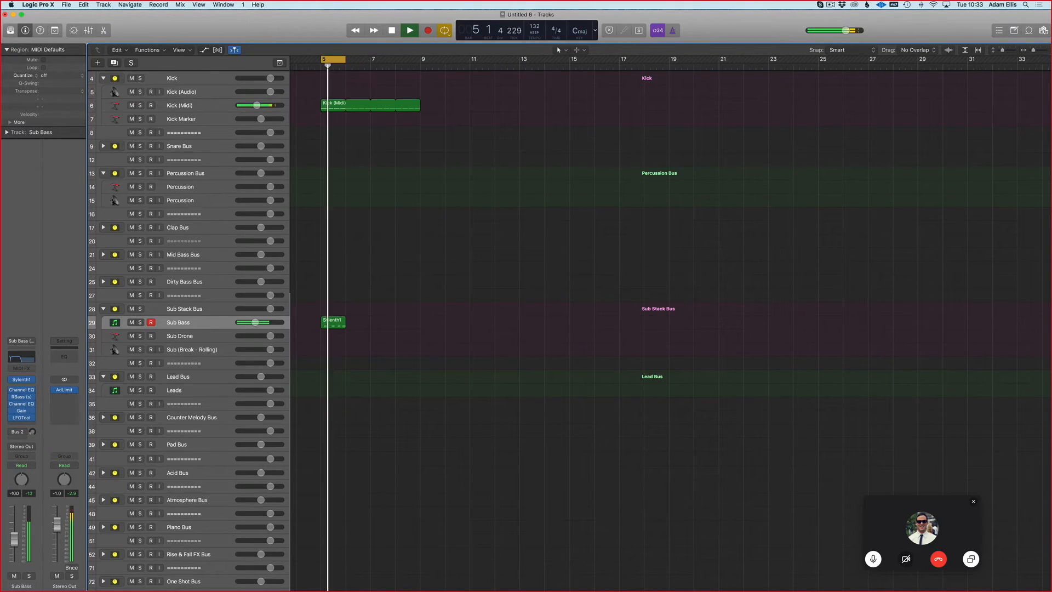
key("space")
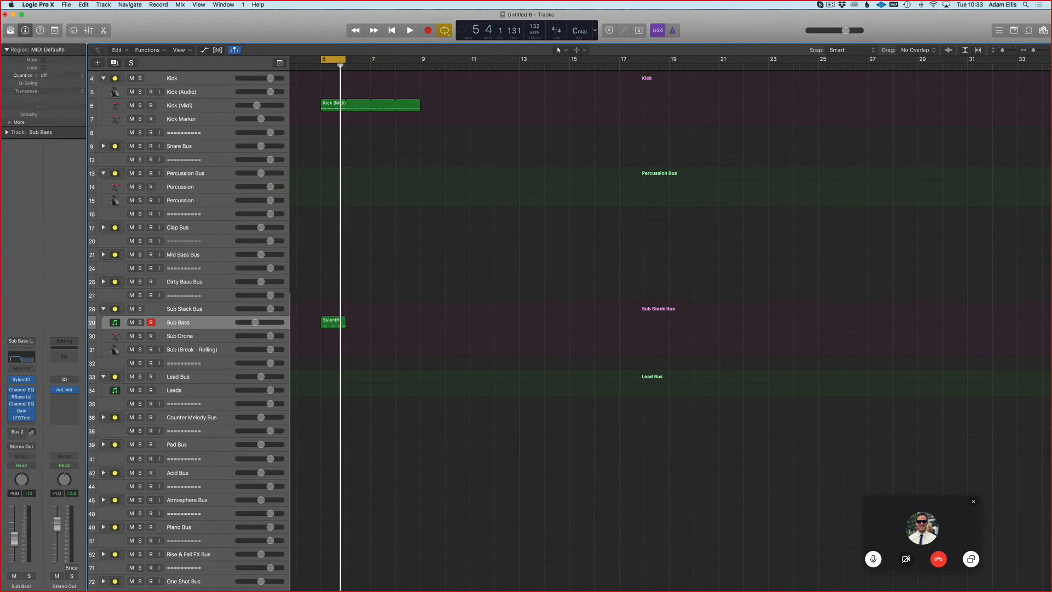
key("space")
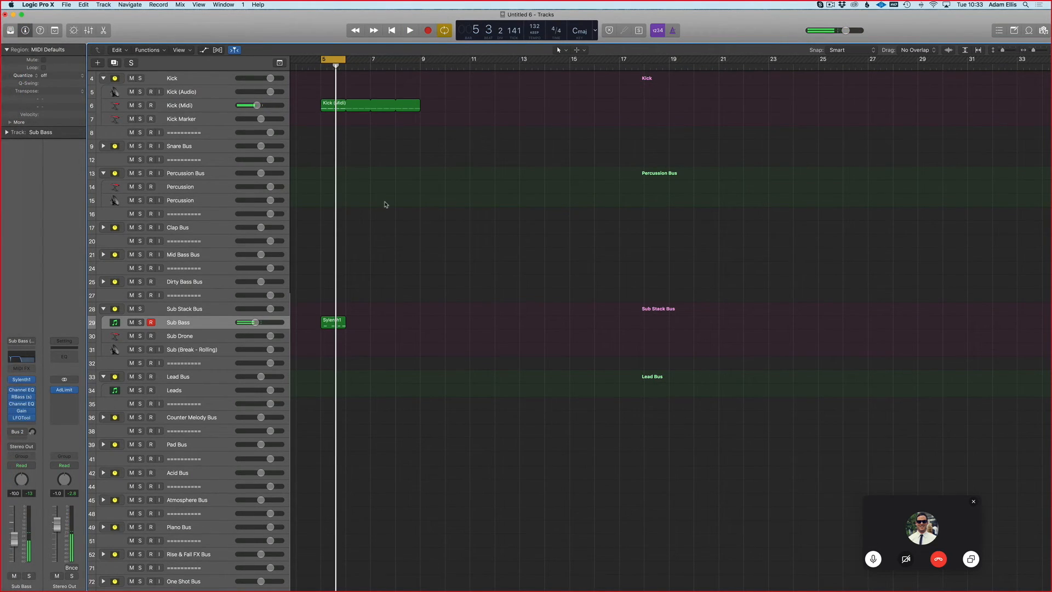
left_click_drag(346, 321, 371, 321)
key("space")
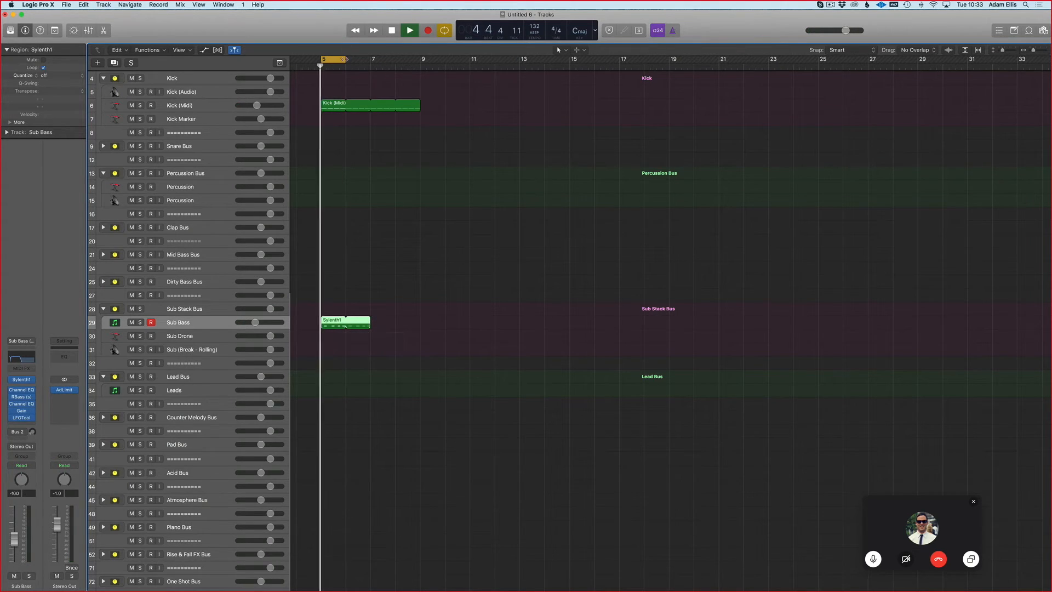
left_click_drag(345, 60, 370, 61)
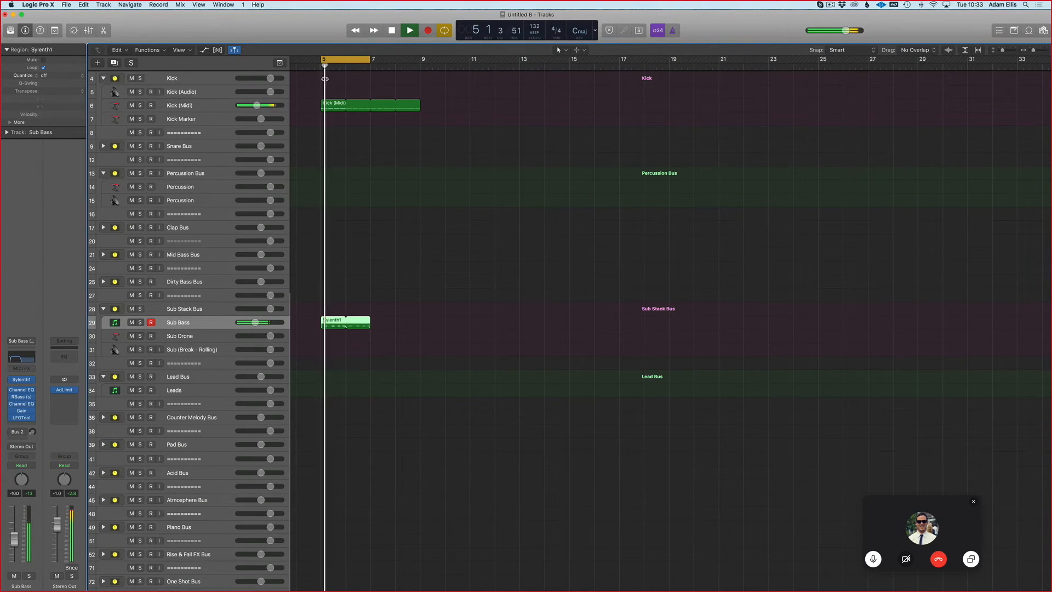
key("space")
Switch to Finder and open the Prog Trance folder inside Music (Dropbox)
mouse_move(2, 59)
left_click(11, 17)
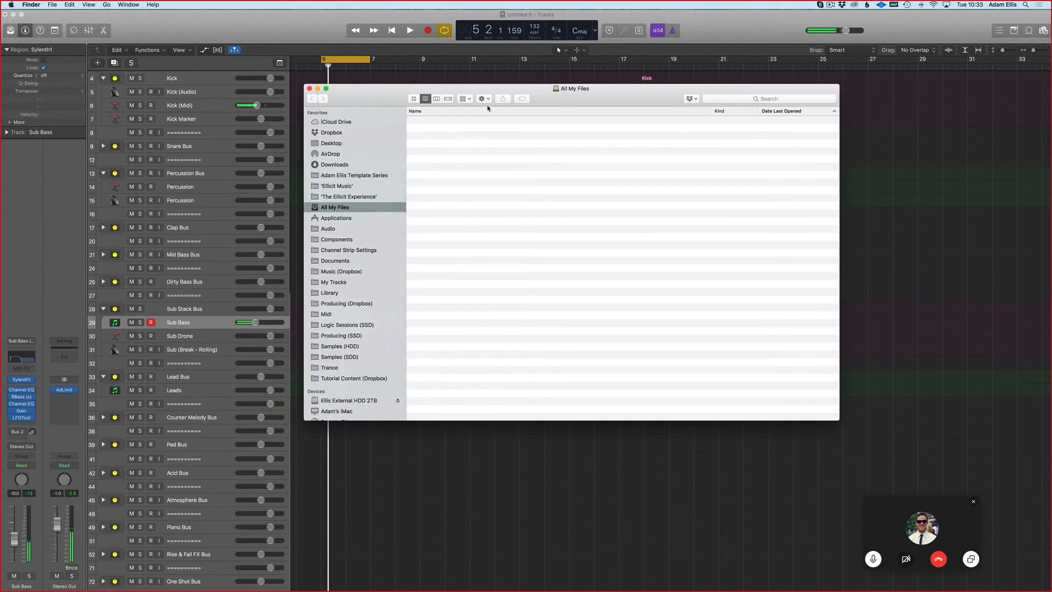
left_click_drag(353, 97, 326, 98)
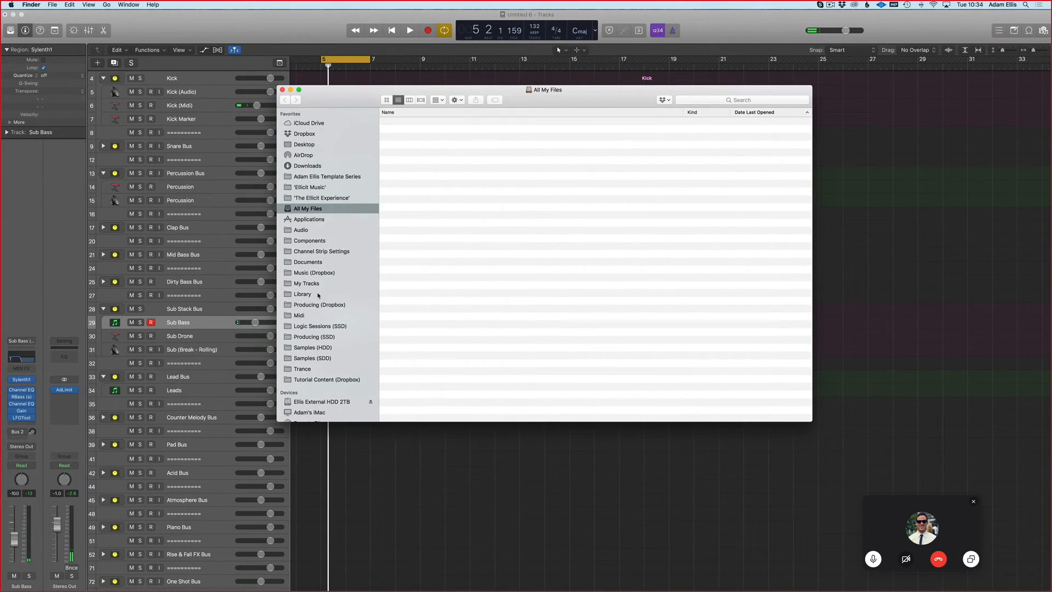
left_click(306, 283)
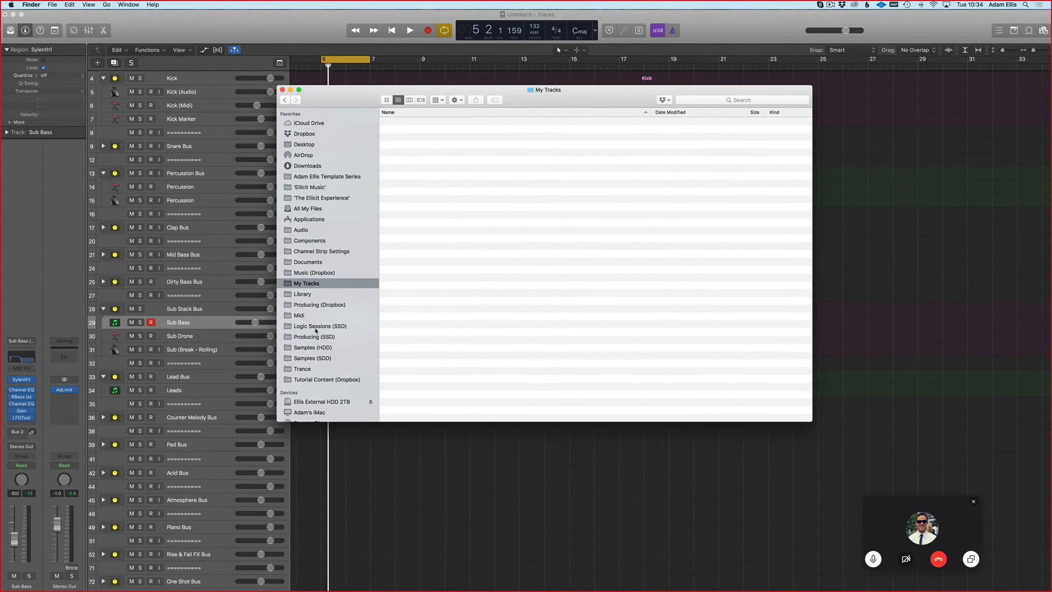
left_click(307, 273)
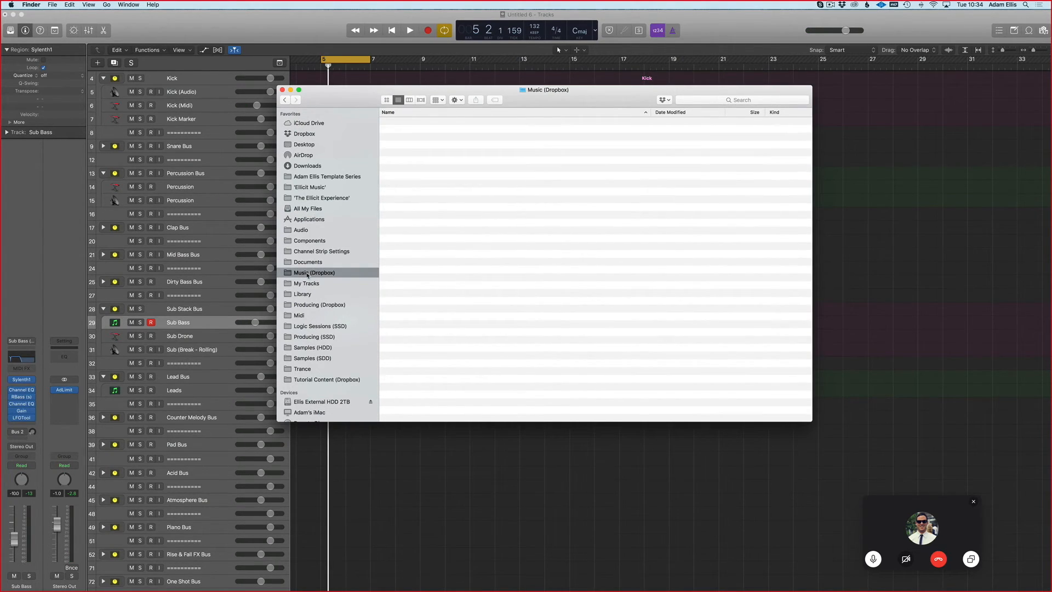
left_click(409, 233)
double_click(410, 234)
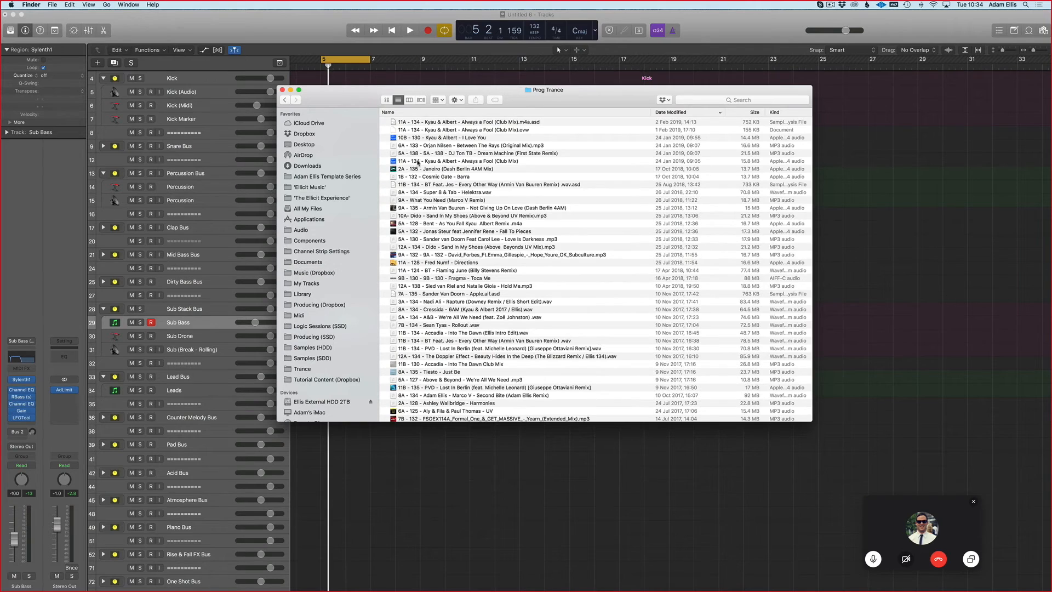
Preview the reference tracks I Love You and Janeiro (Dash Berlin 4AM Mix) and close the Finder window
left_click(450, 139)
key("space")
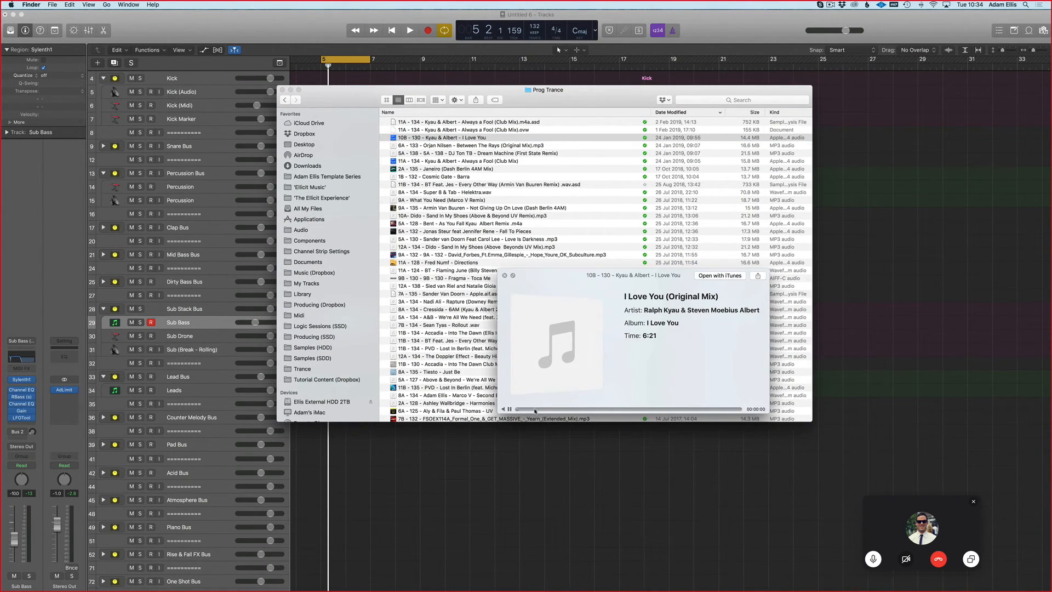
left_click_drag(542, 410, 518, 358)
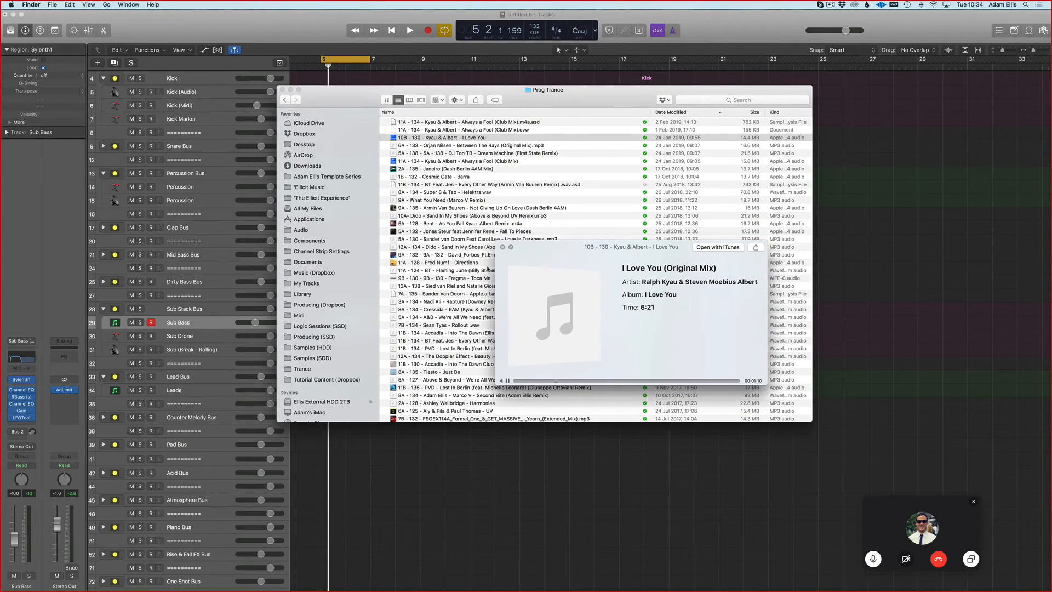
left_click(458, 170)
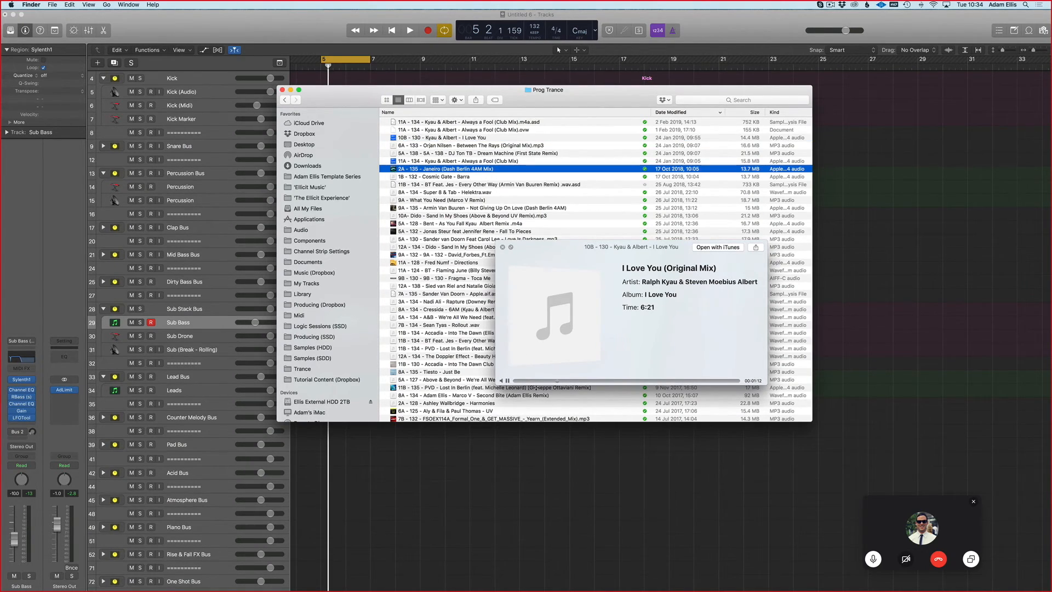
left_click(489, 381)
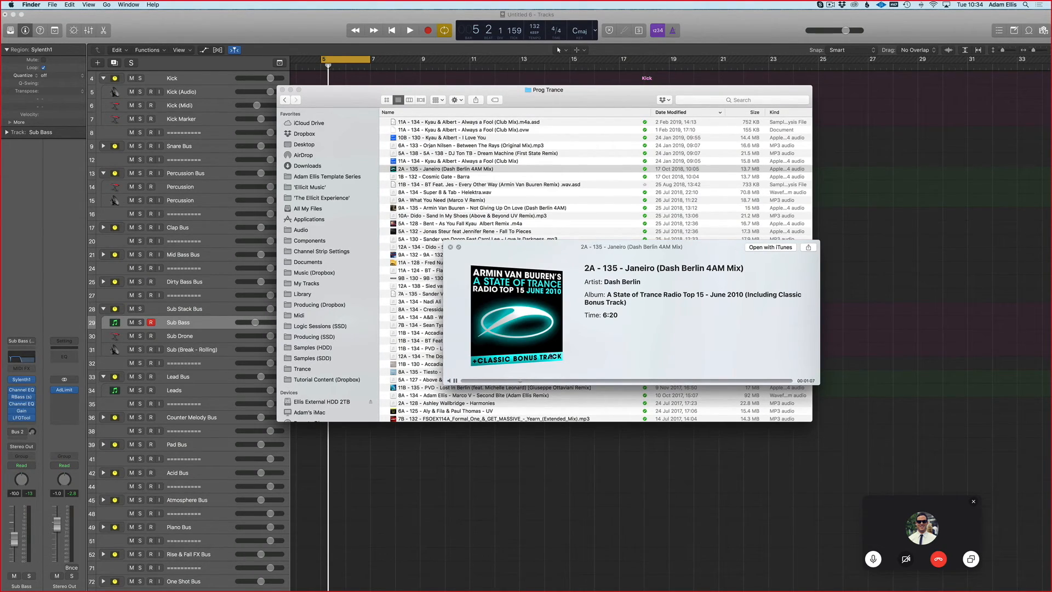
key("space")
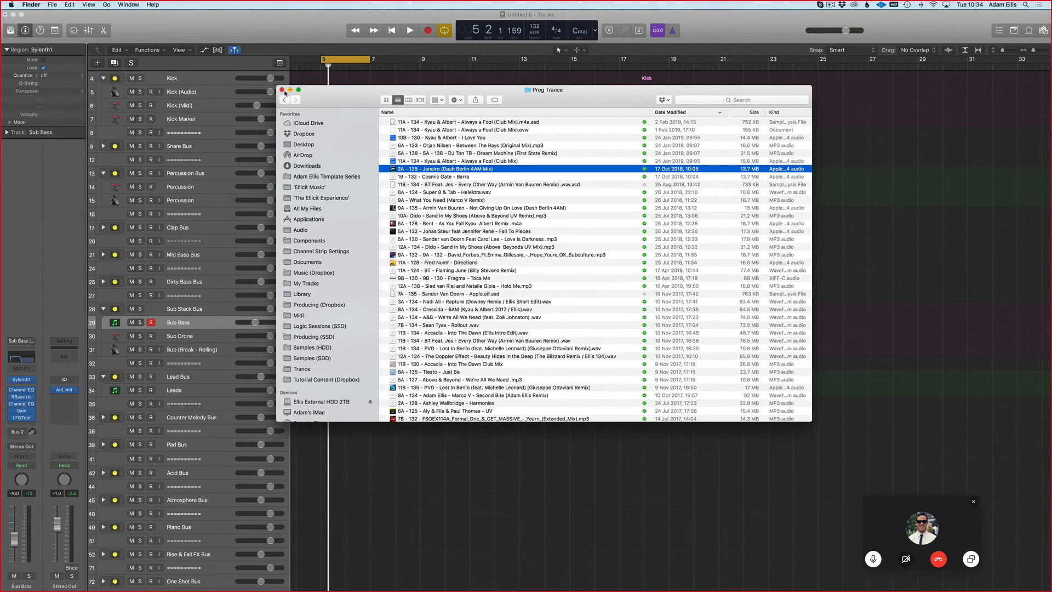
left_click(282, 91)
Expand the Mid Bass Bus stack and select its software instrument Mid Bass track
scroll(418, 393, "left", 3)
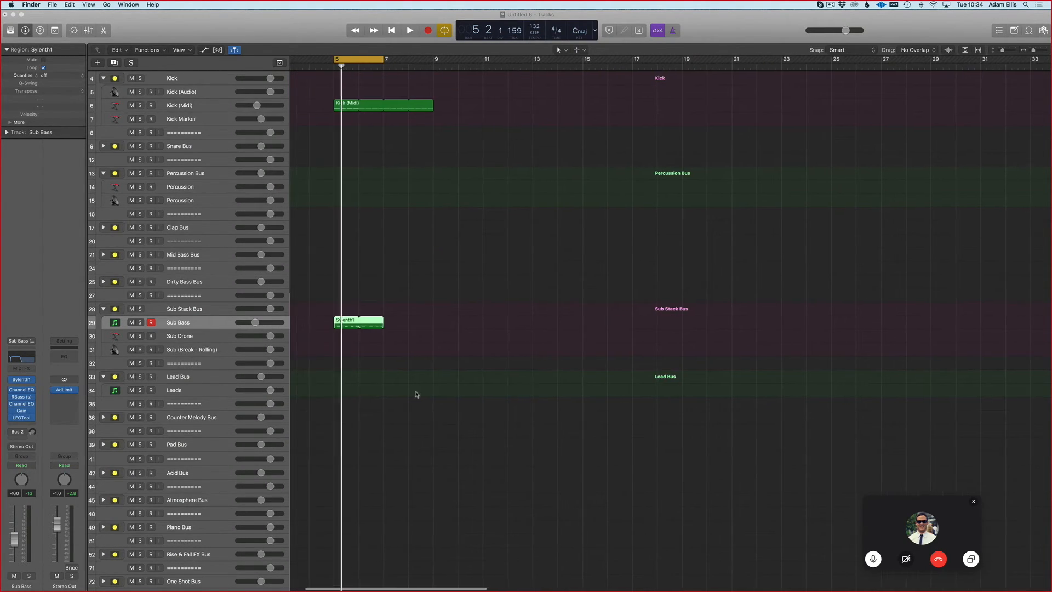
left_click(200, 256)
left_click(104, 254)
left_click(191, 268)
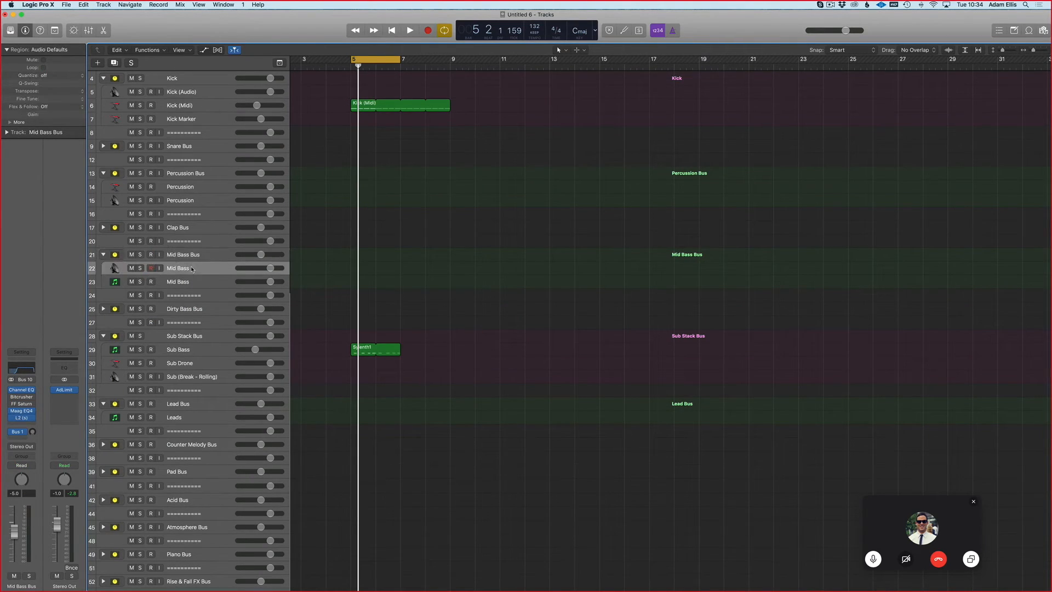
left_click(187, 281)
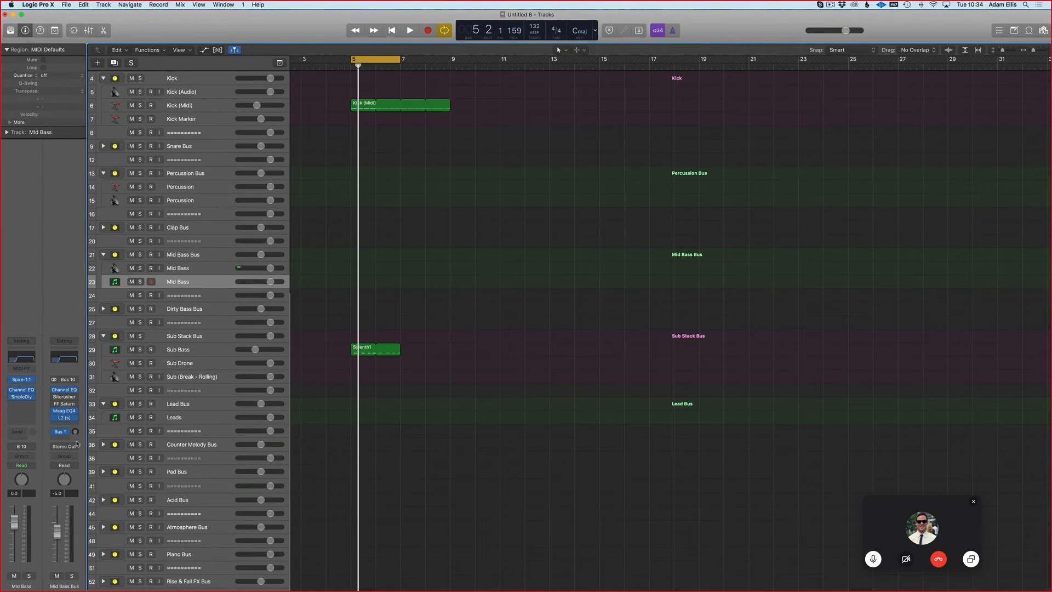
Hide the open plug-in windows, load Spire-1.1 as the Mid Bass track's instrument and move its window clear of the regions
left_click(22, 379)
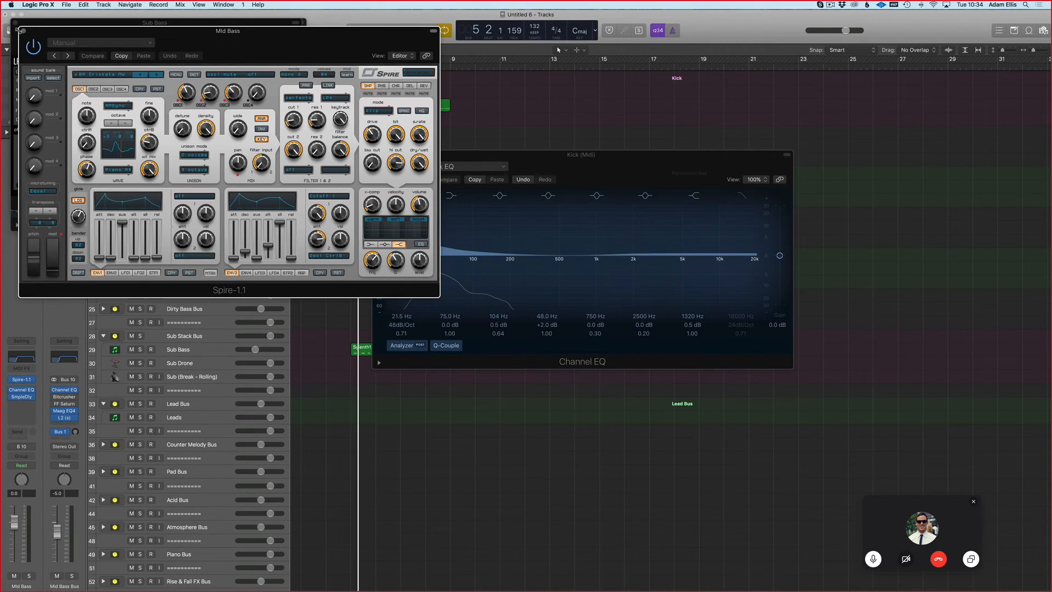
left_click(23, 31)
key("v")
left_click(32, 380)
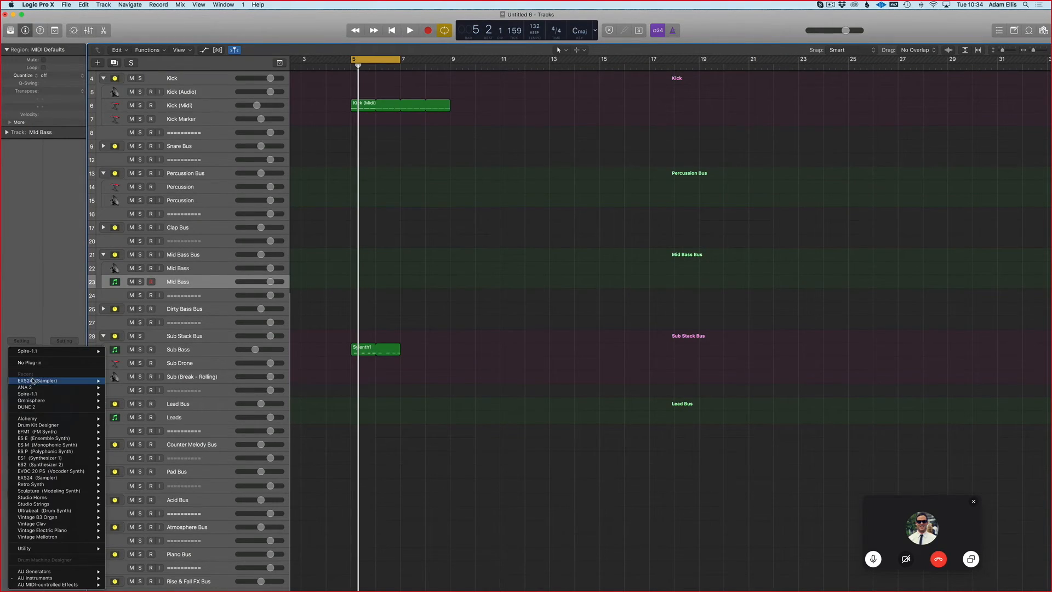
mouse_move(55, 578)
mouse_move(163, 553)
mouse_move(209, 558)
left_click(239, 565)
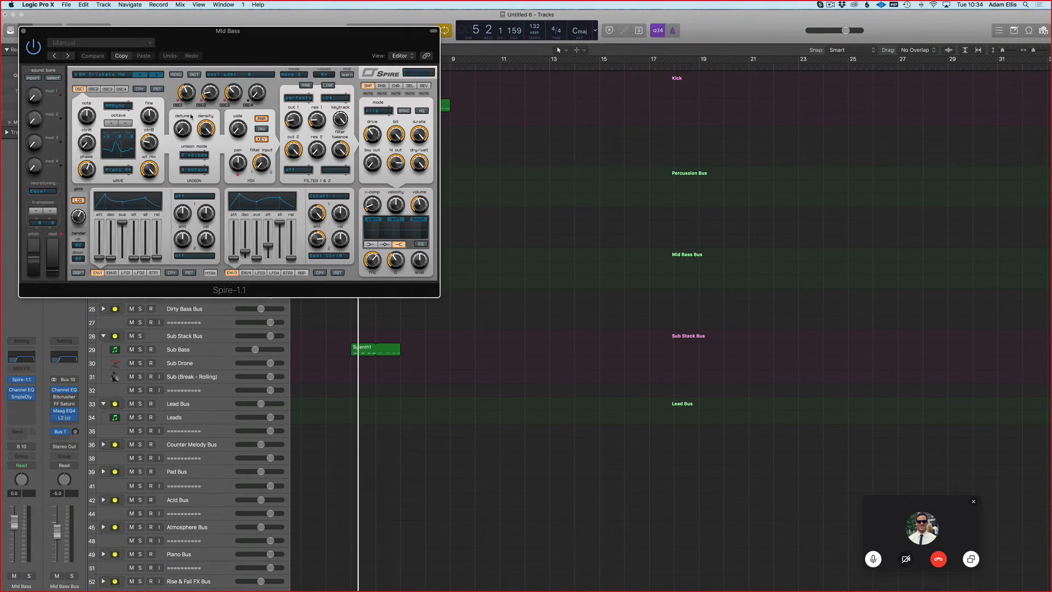
left_click_drag(241, 41, 658, 155)
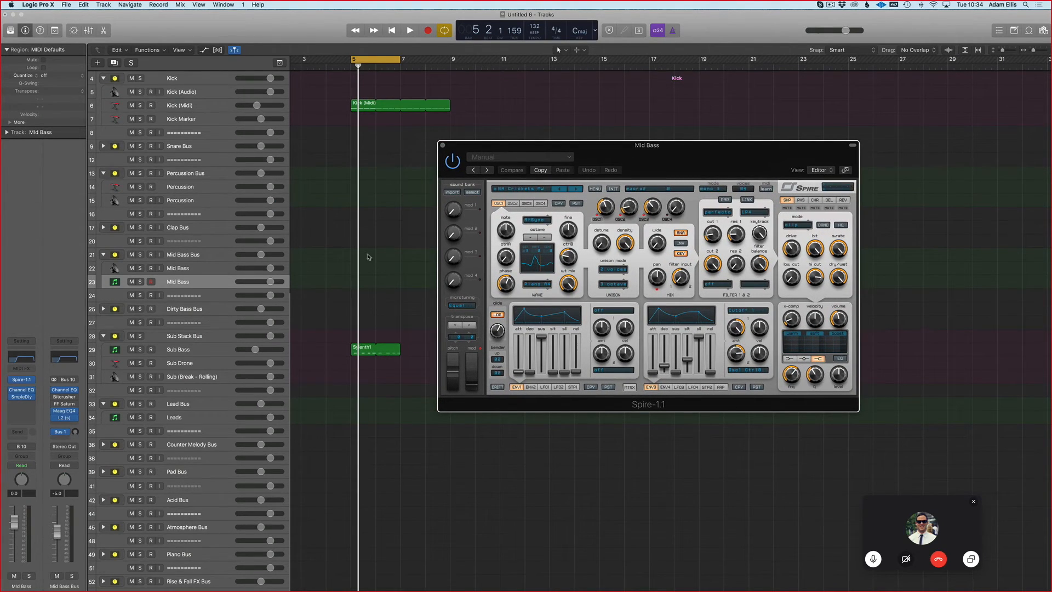
left_click_drag(473, 143, 722, 145)
Switch to Finder and open the MTI Sequence Midis folder inside Midi > MTI Midi Files
mouse_move(2, 87)
left_click(28, 33)
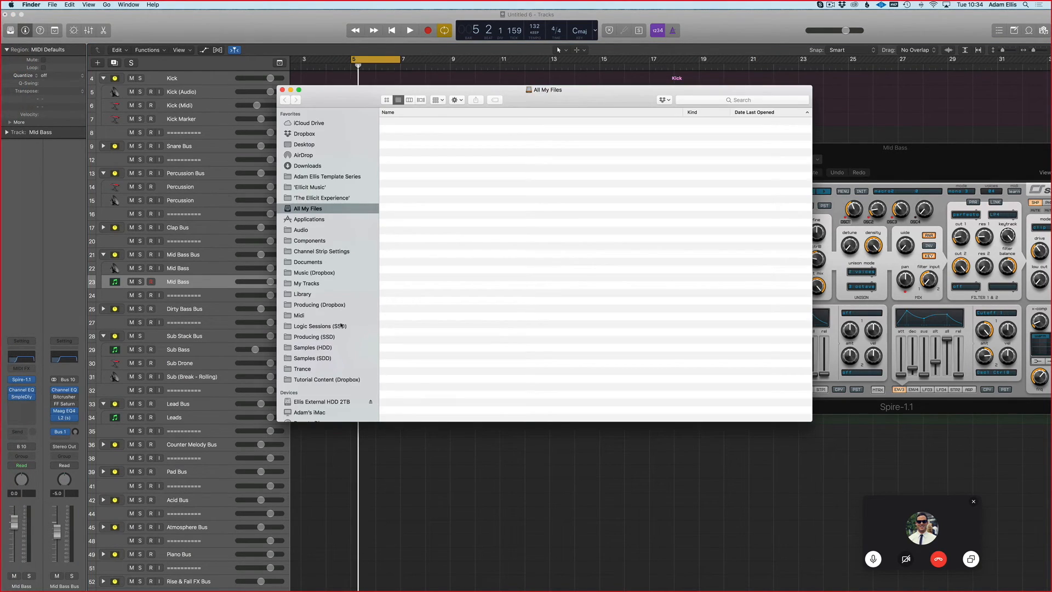
left_click(300, 315)
double_click(433, 146)
left_click(437, 147)
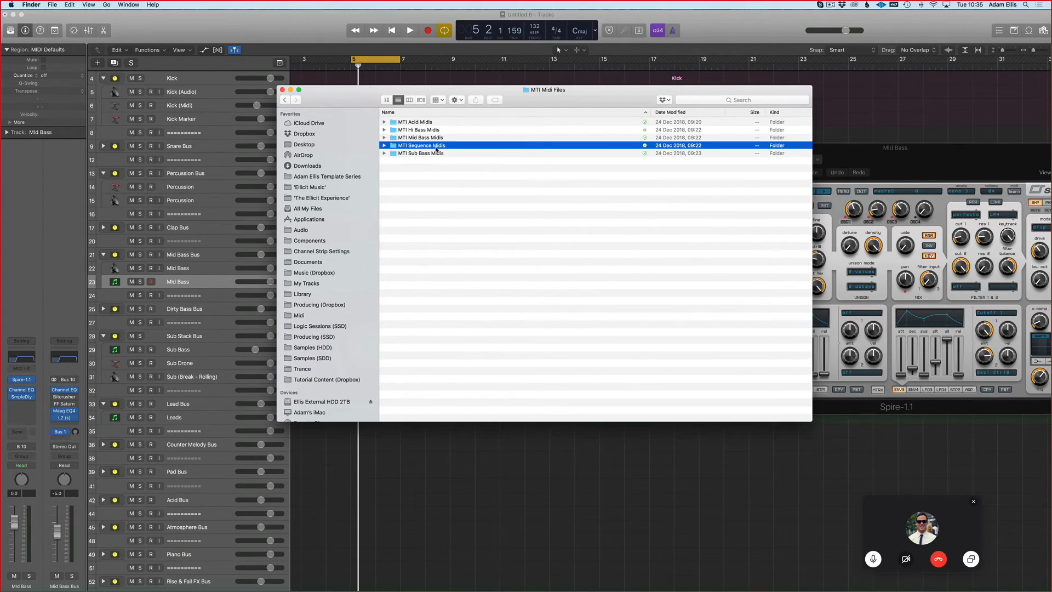
double_click(430, 147)
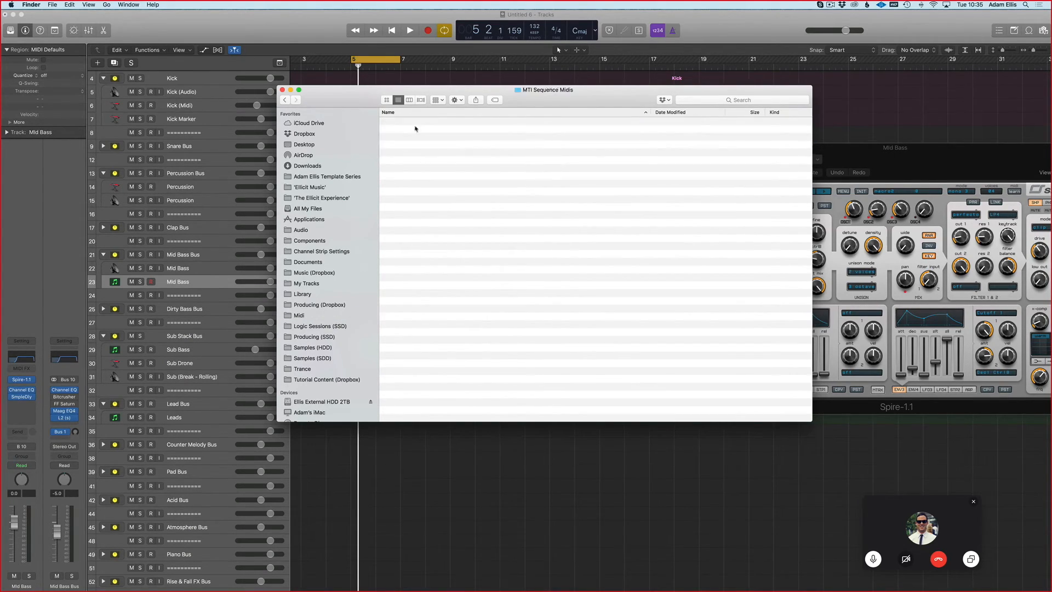
Import the seq arp MIDI file onto the Mid Bass instrument track at bar 5
left_click_drag(379, 90, 667, 102)
left_click(704, 259)
left_click_drag(283, 277, 372, 281)
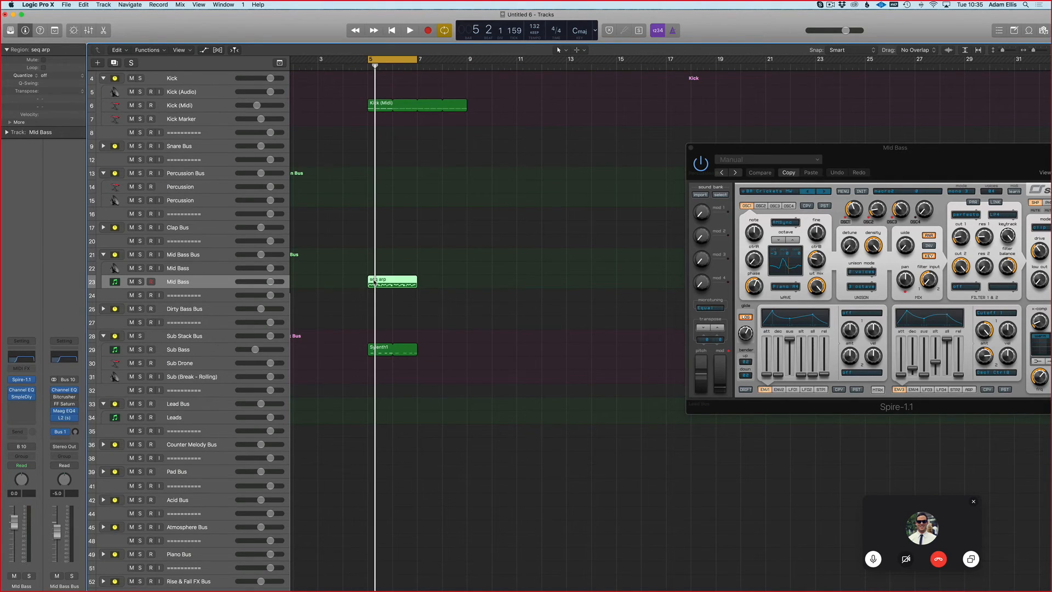
Open the seq arp region in the Piano Roll, mute its middle and bottom rows of notes, and play it back
double_click(374, 281)
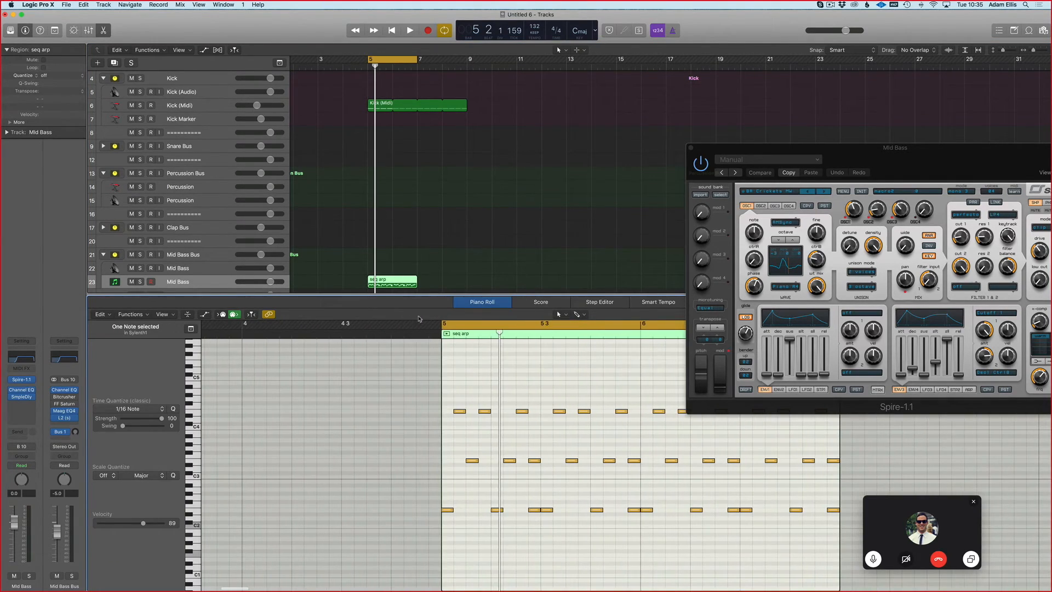
scroll(474, 489, "right", 5)
scroll(388, 466, "up", 2)
scroll(493, 469, "down", 1)
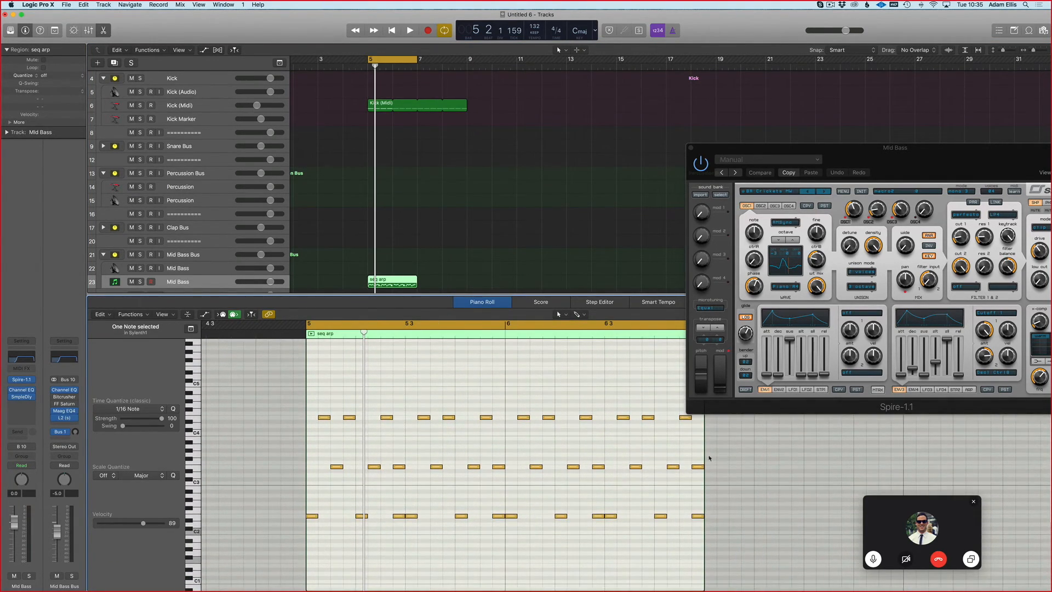
left_click_drag(701, 452, 309, 467)
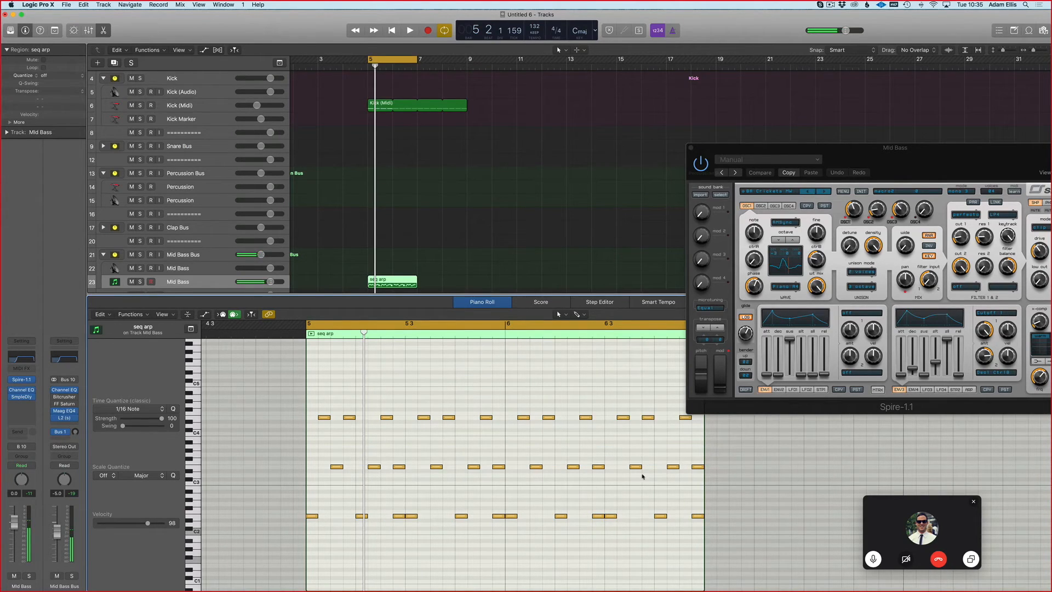
left_click_drag(684, 466, 291, 559)
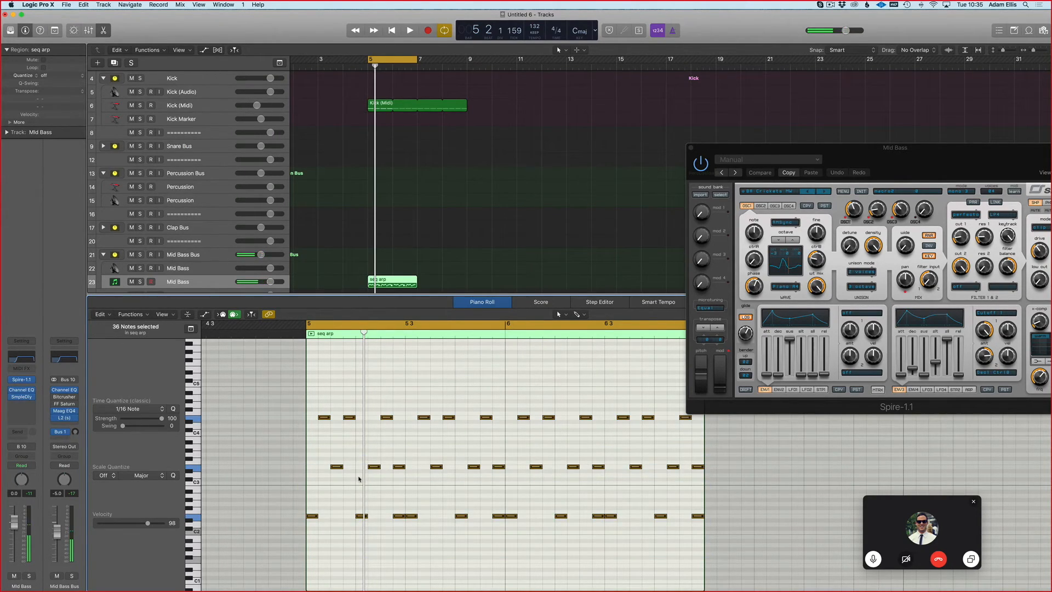
left_click_drag(794, 452, 249, 550)
key("space")
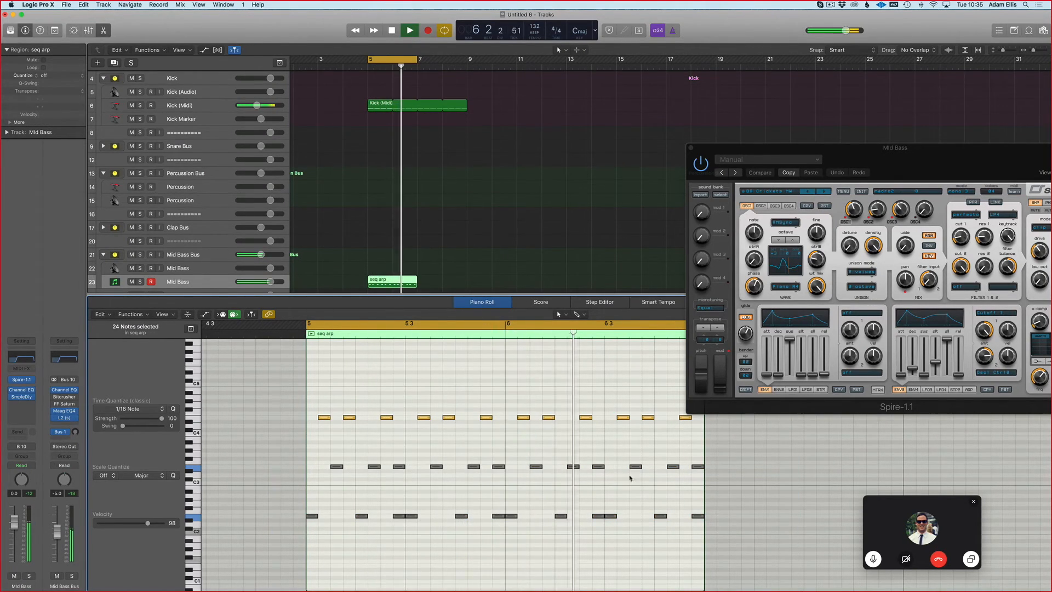
Move the Spire window over the middle of the project and load another preset from Project 8 Spire Essentials Volume 1 (Bank A)
key("space")
key("space")
left_click_drag(729, 179, 515, 170)
left_click(569, 181)
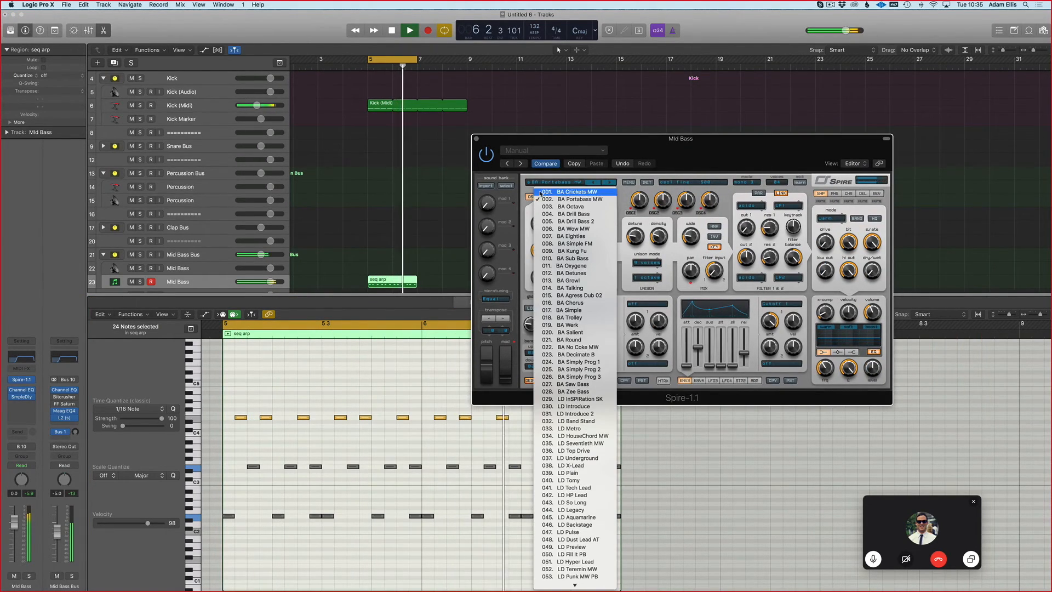
left_click(637, 181)
left_click(637, 181)
left_click(637, 182)
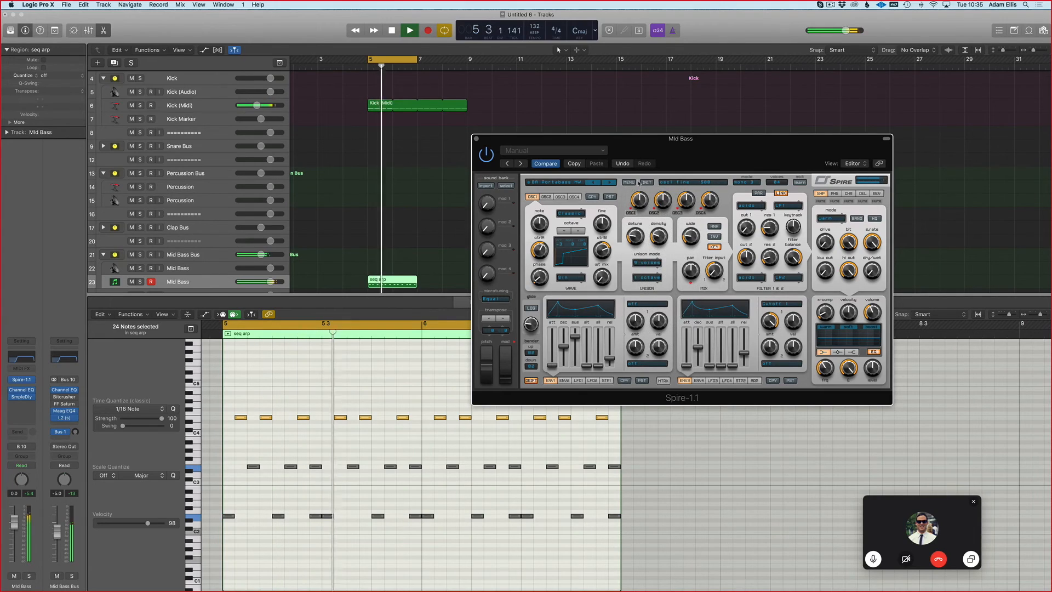
left_click(637, 182)
mouse_move(638, 192)
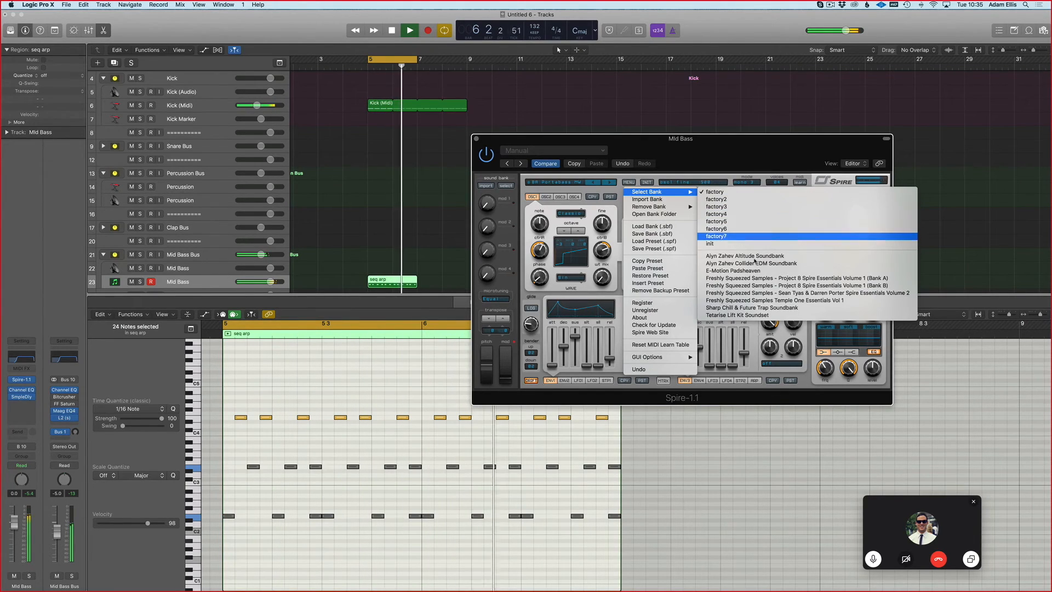
left_click(766, 278)
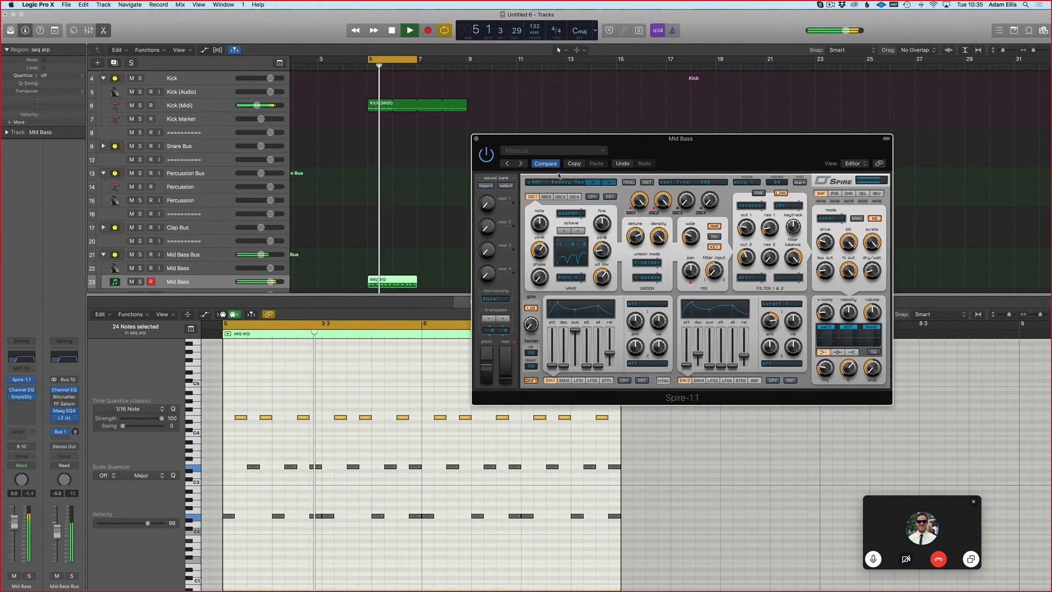
left_click(570, 181)
left_click(569, 450)
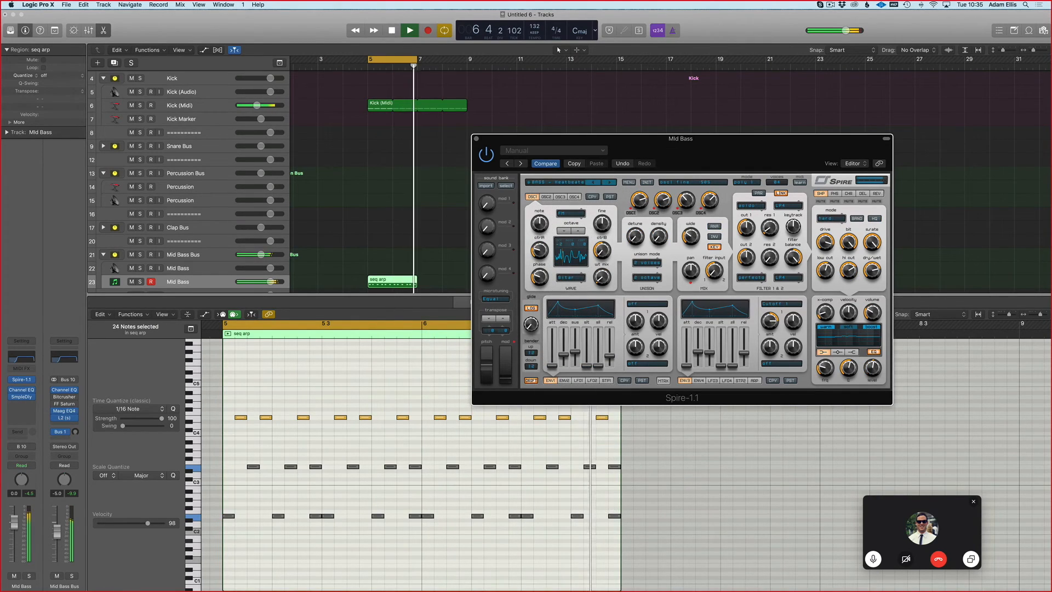
Transpose all the seq arp notes down one octave and listen to the pattern
left_click(344, 405)
key("super+a")
key("alt+shift+Down")
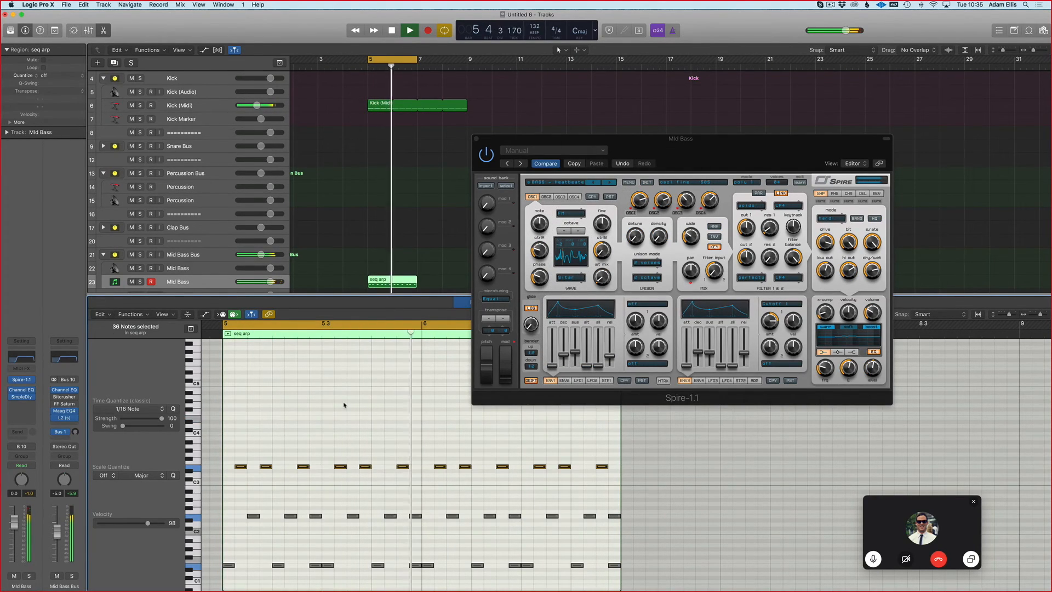
left_click_drag(271, 467, 279, 467)
left_click(240, 495)
key("space")
Mute the top row of seq arp notes, unmute the middle row and play it back on its own
key("super+a")
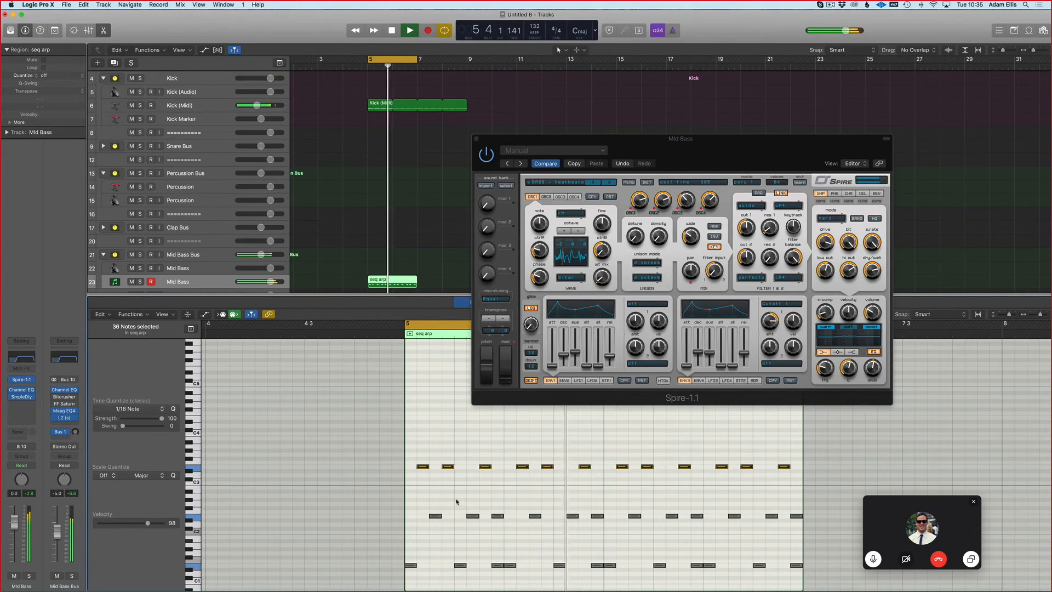
scroll(459, 501, "up", 2)
left_click_drag(841, 444, 822, 544)
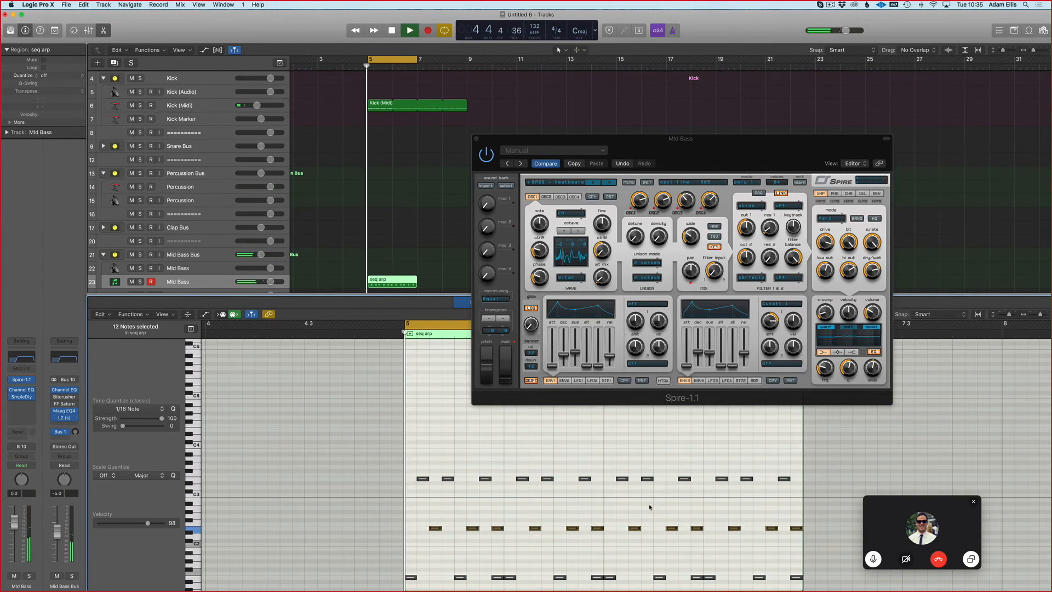
scroll(488, 536, "right", 2)
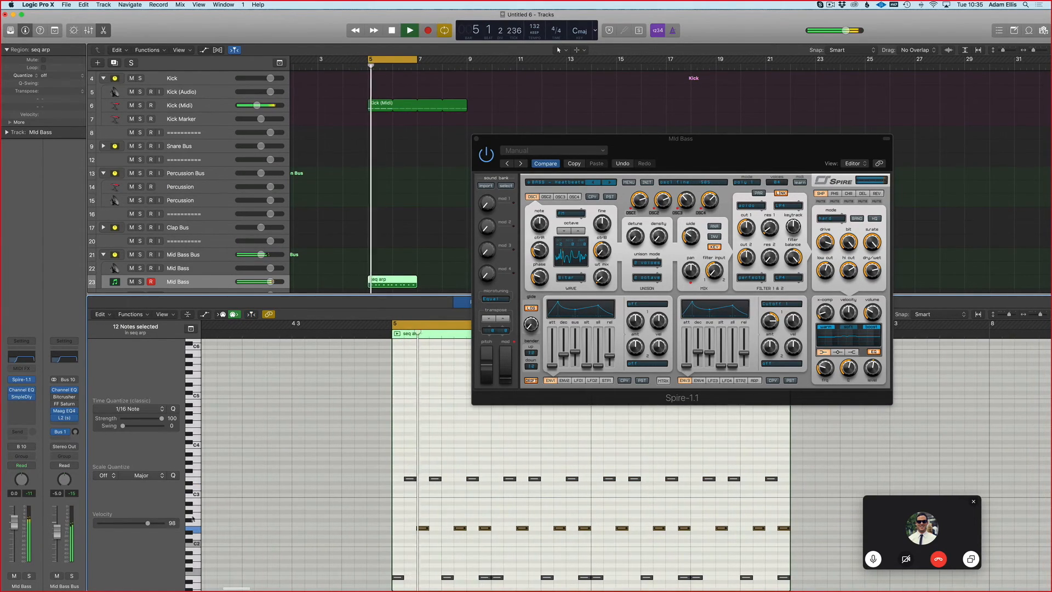
key("space")
key("space")
Delete every middle-row note after the first three
key("Delete")
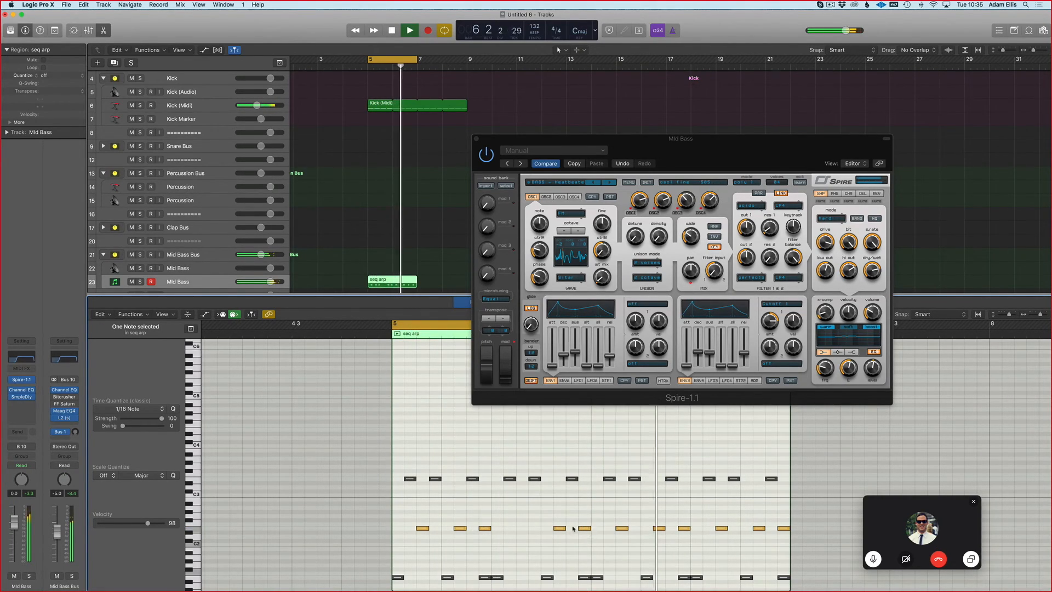
left_click_drag(800, 542, 545, 517)
key("Delete")
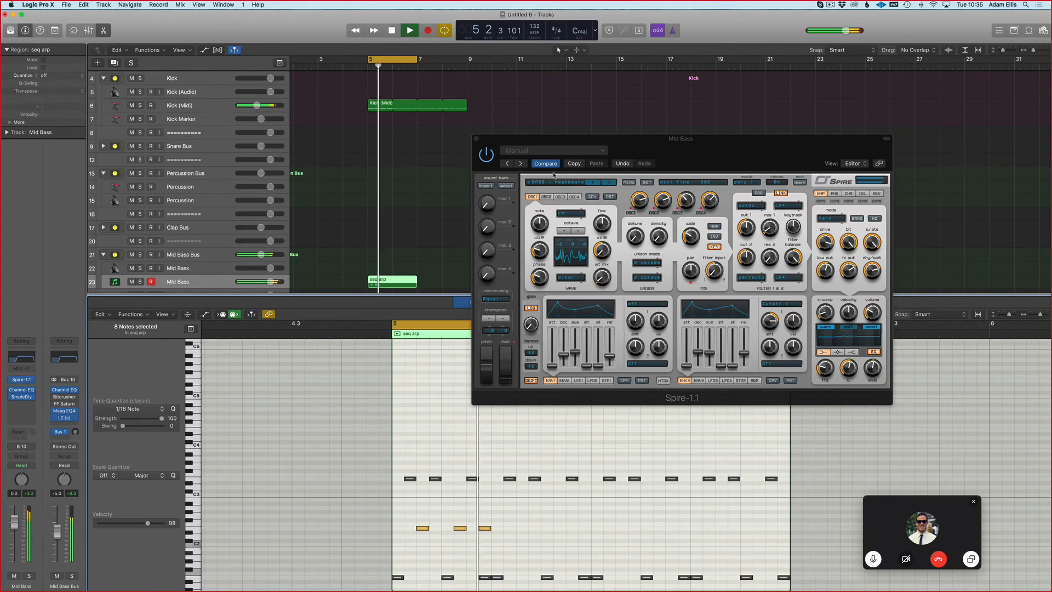
Shorten the cycle range to bar 5 only and lower the Mid Bass track's volume to -3.0 dB during playback
key("space")
left_click_drag(416, 59, 392, 59)
key("space")
key("space")
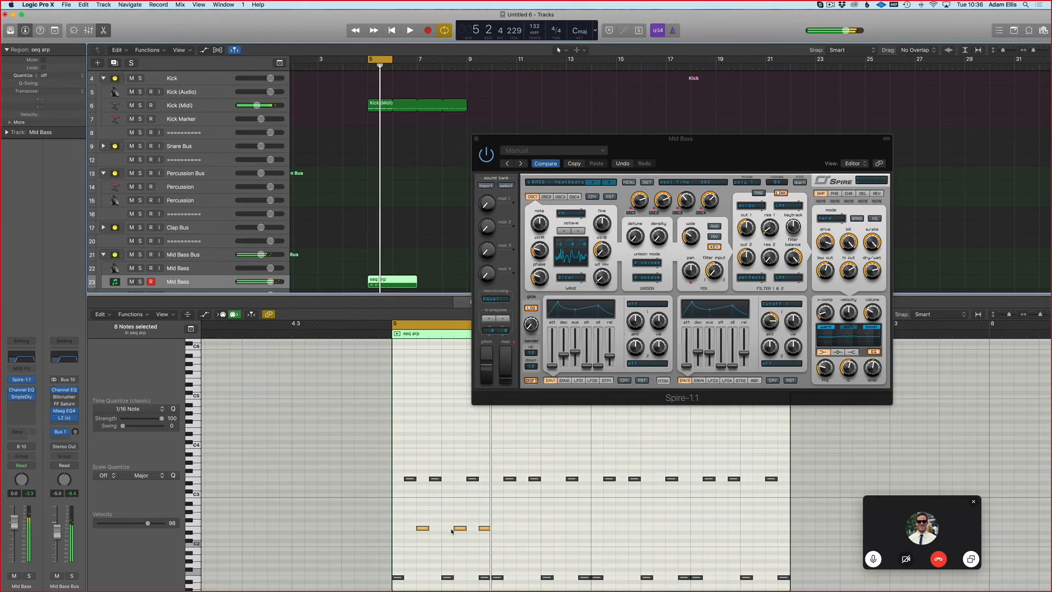
key("space")
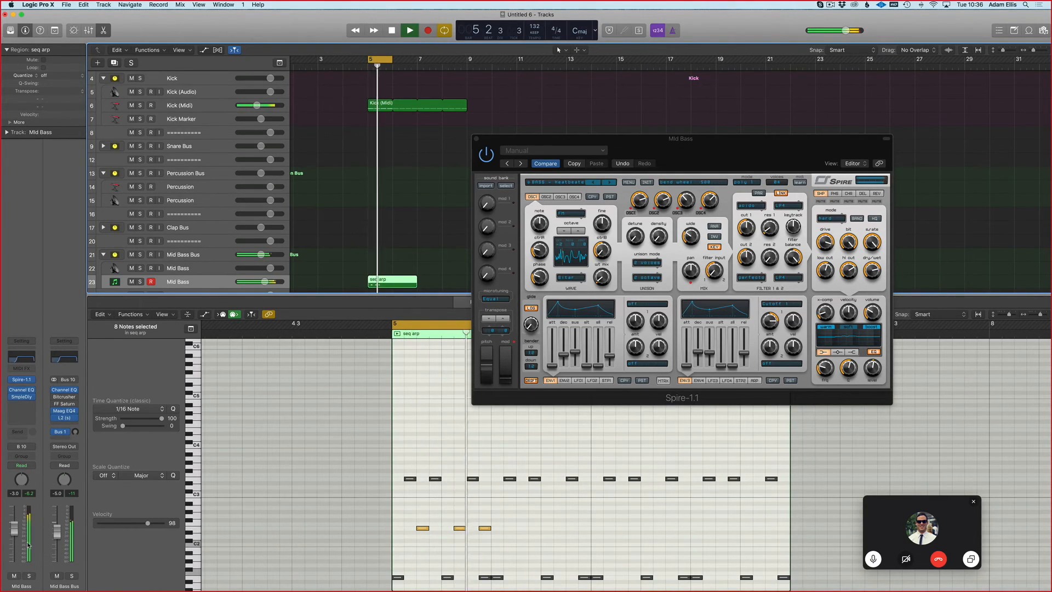
Add three consecutive short notes at the end of bar 5 on the middle row and adjust their length together
key("space")
scroll(377, 260, "down", 2)
scroll(377, 260, "down", 10)
key("space")
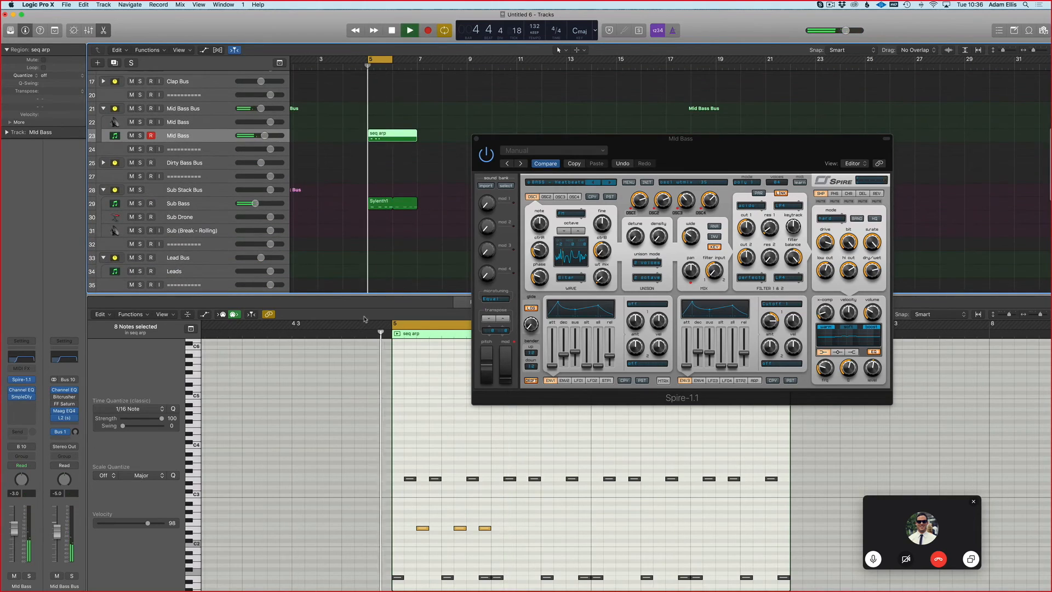
left_click(511, 534)
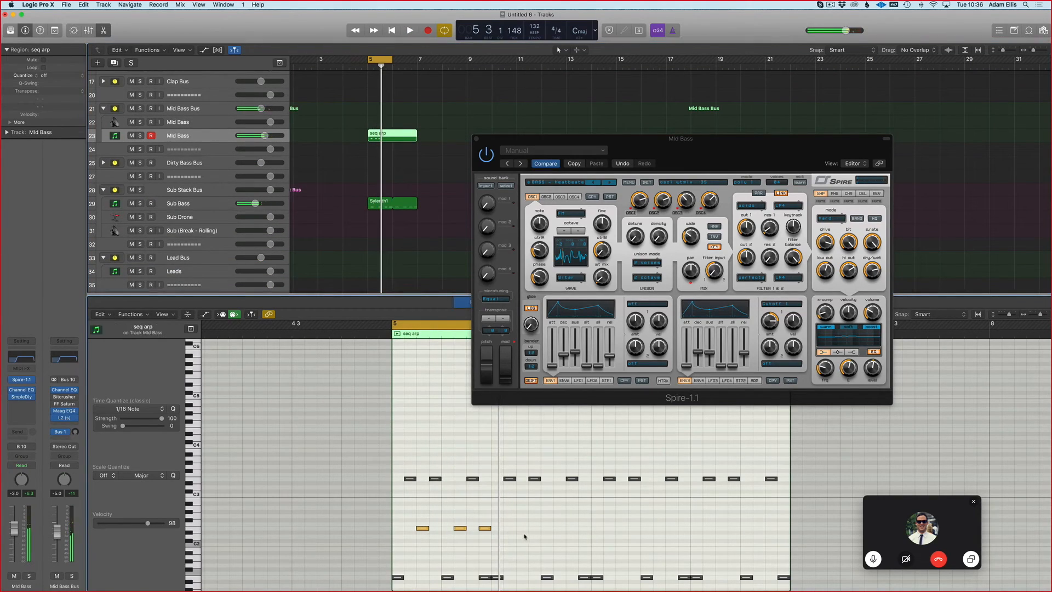
left_click(555, 529)
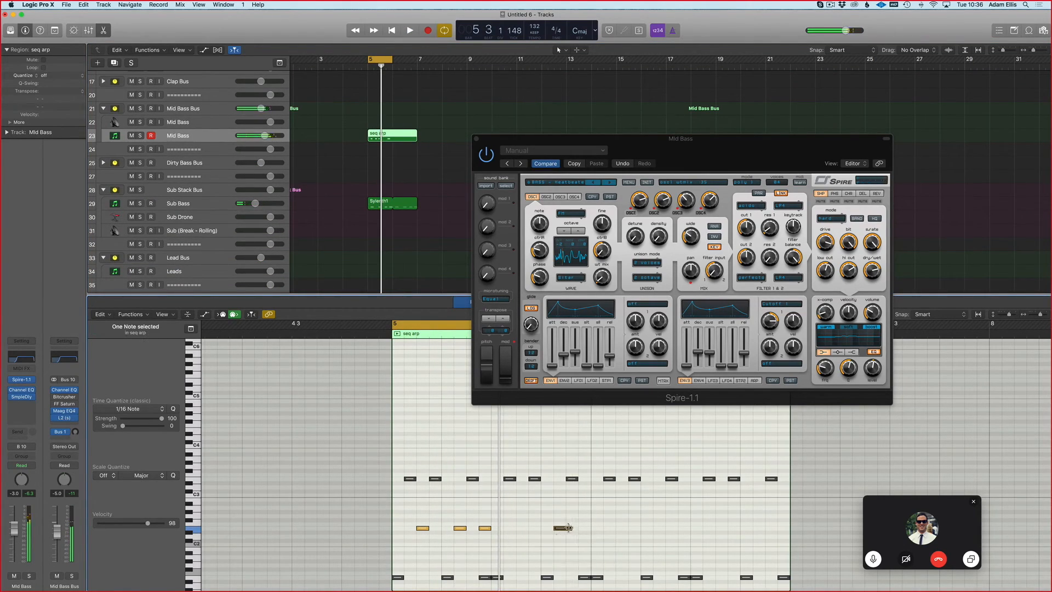
left_click(570, 528)
left_click(581, 528)
key("space")
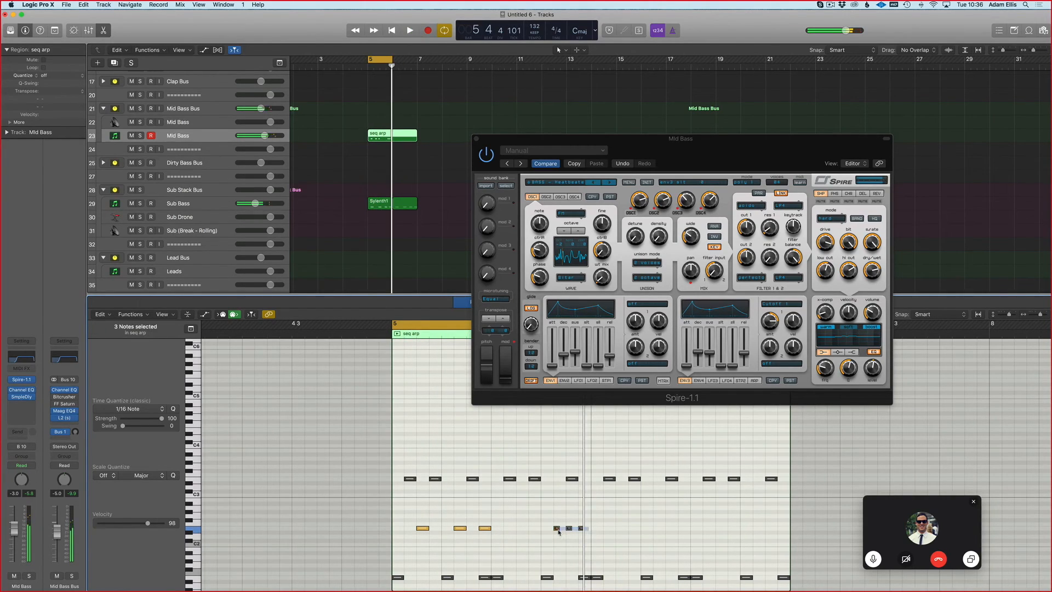
left_click_drag(559, 530, 563, 529)
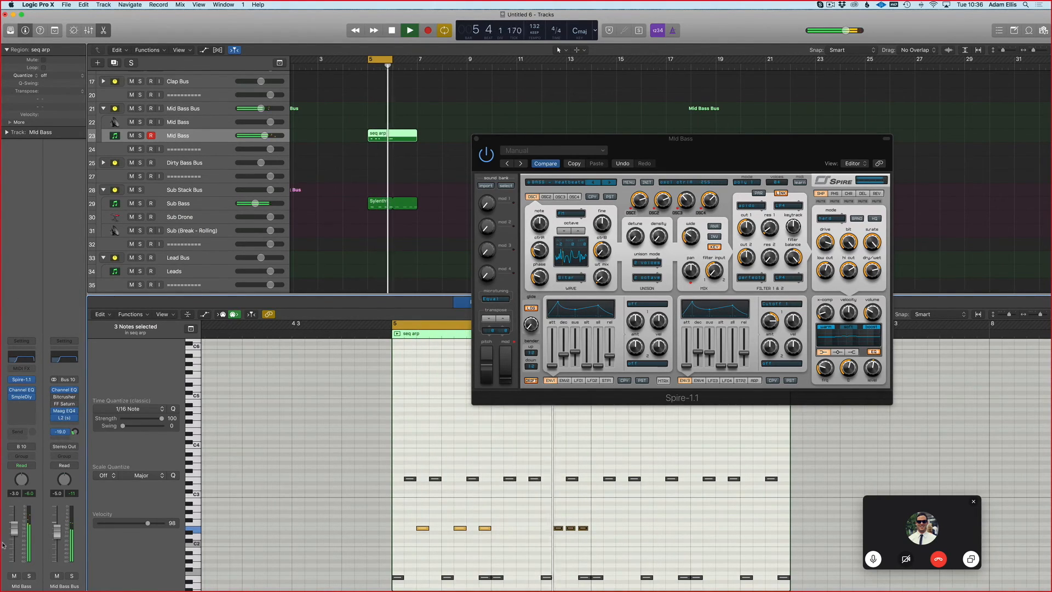
Adjust Spire's filter cutoff knob Cut 1 and set the Mid Bass track's volume to -4.5 dB
left_click(743, 230)
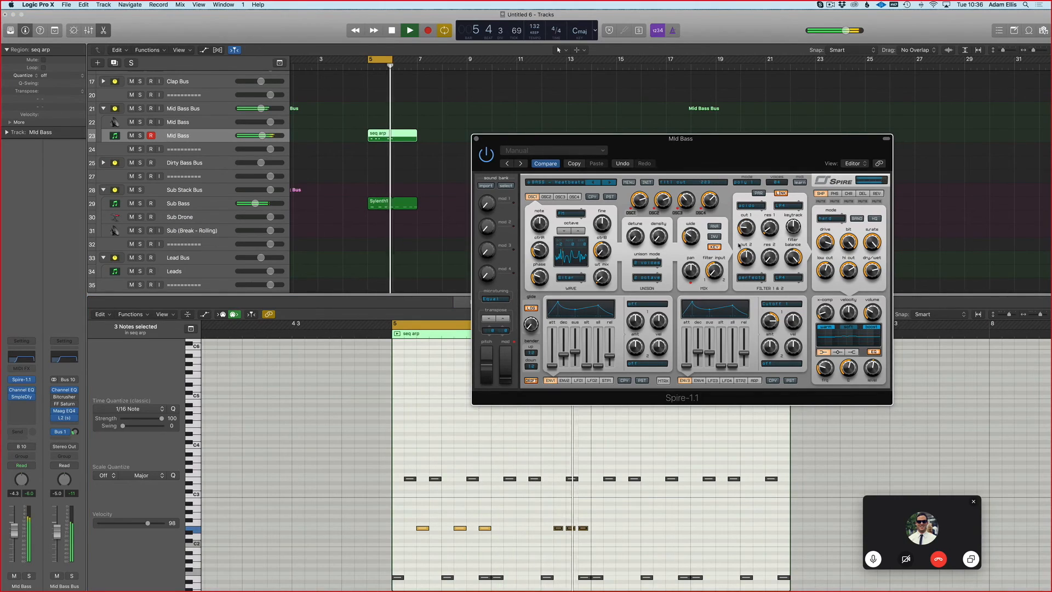
left_click_drag(739, 234, 740, 226)
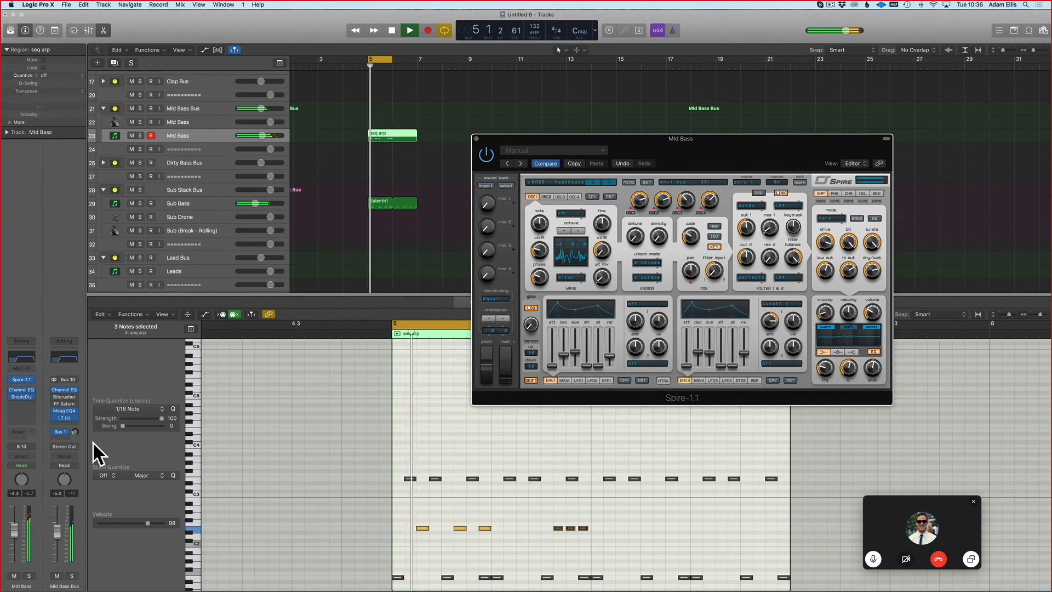
left_click_drag(15, 528, 15, 529)
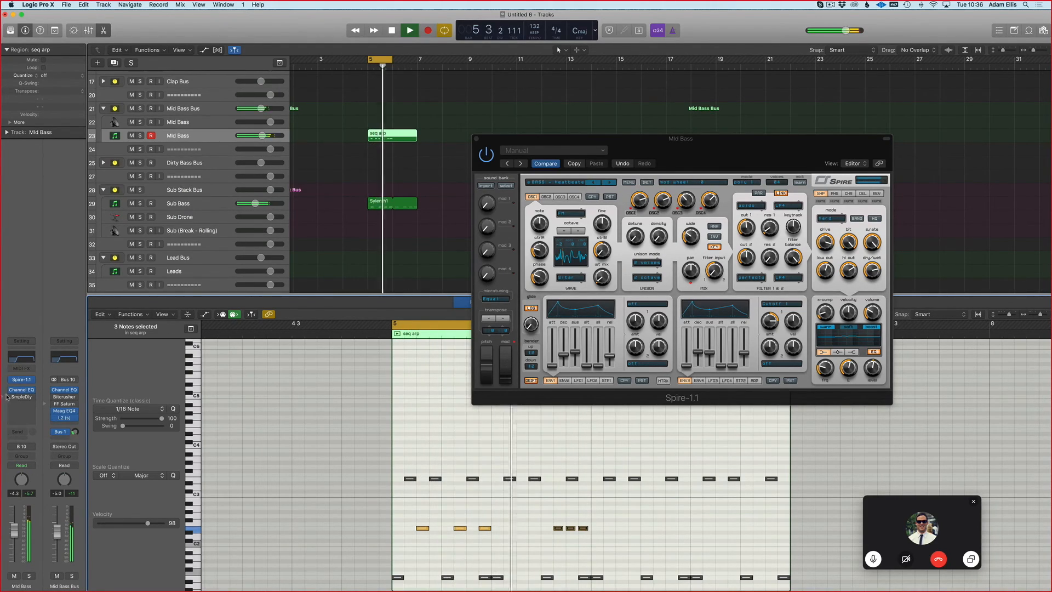
Insert a Stereo Delay on the Mid Bass track with an output mix of 3% left and 19% right
left_click(27, 418)
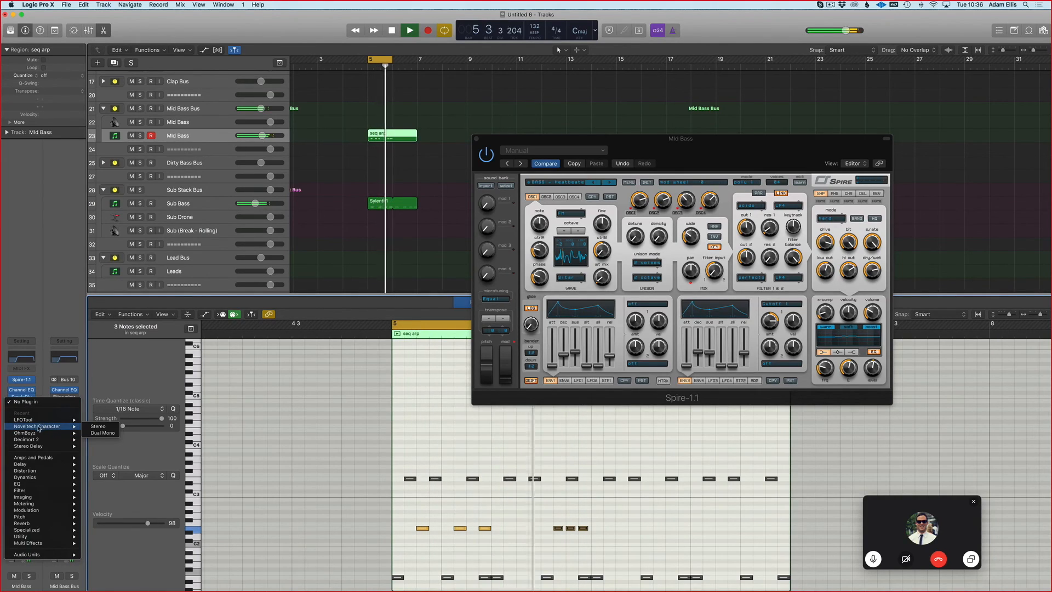
mouse_move(38, 464)
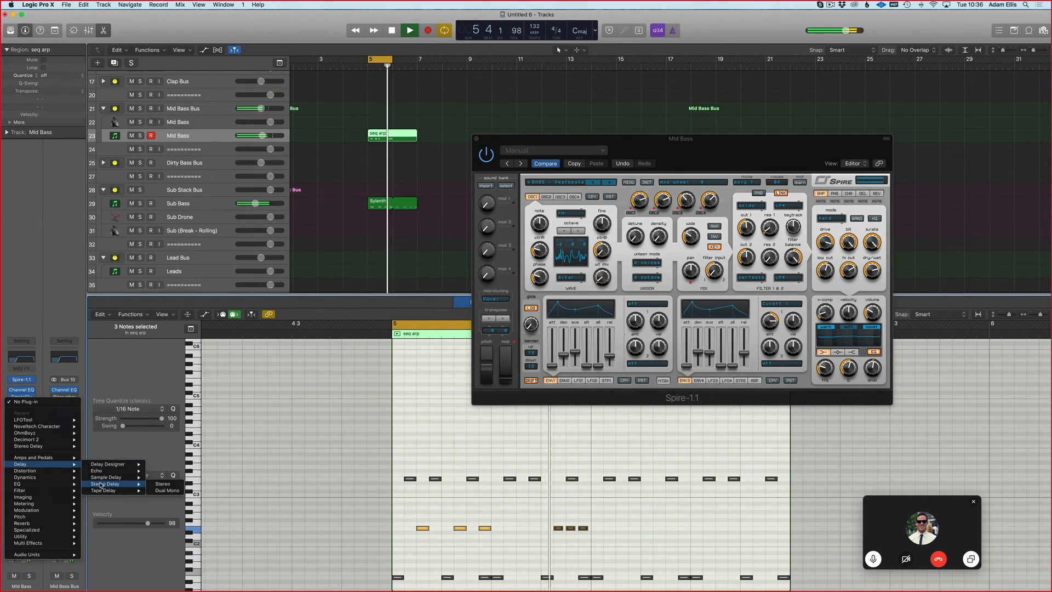
left_click(153, 484)
left_click_drag(278, 236, 302, 242)
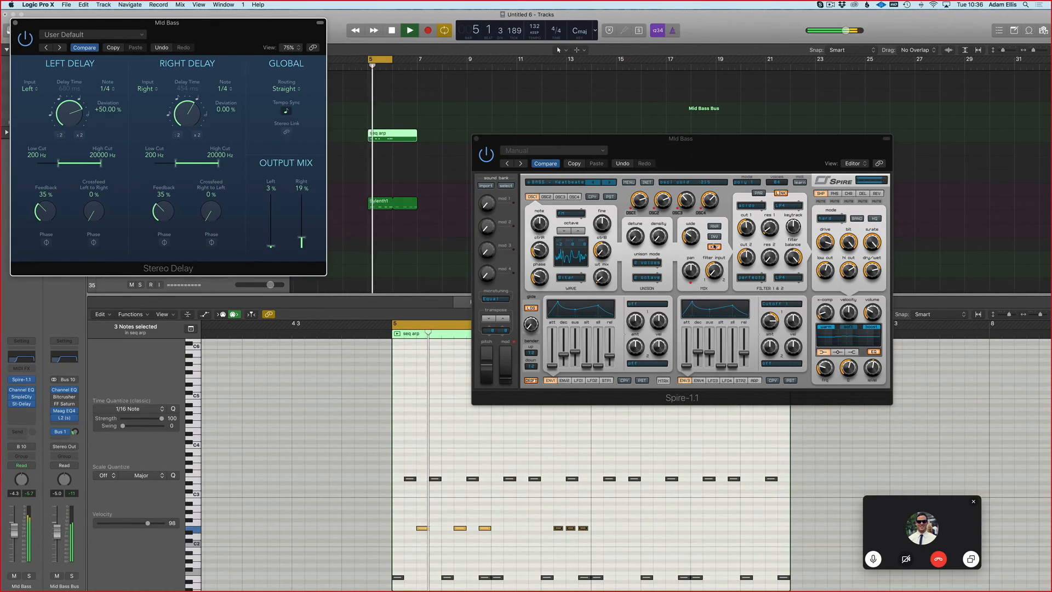
left_click(743, 229)
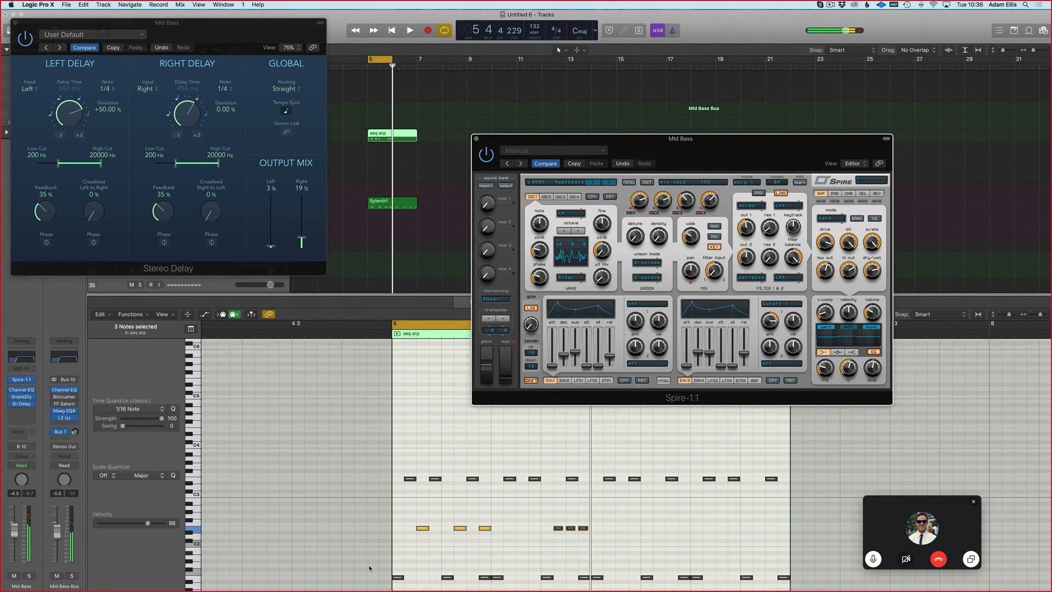
Mute the middle-row notes, unmute the bottom row and transpose the whole seq arp pattern up one octave
left_click(501, 518)
scroll(500, 519, "down", 3)
scroll(534, 512, "down", 2)
left_click_drag(682, 493, 407, 508)
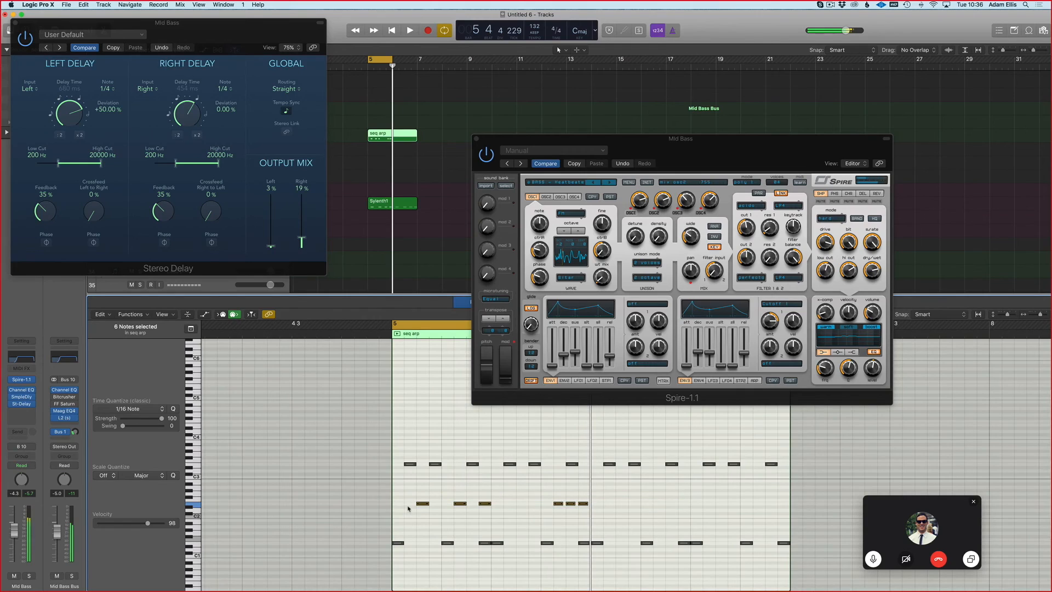
left_click_drag(789, 528, 265, 536)
key("alt+shift+Up")
key("space")
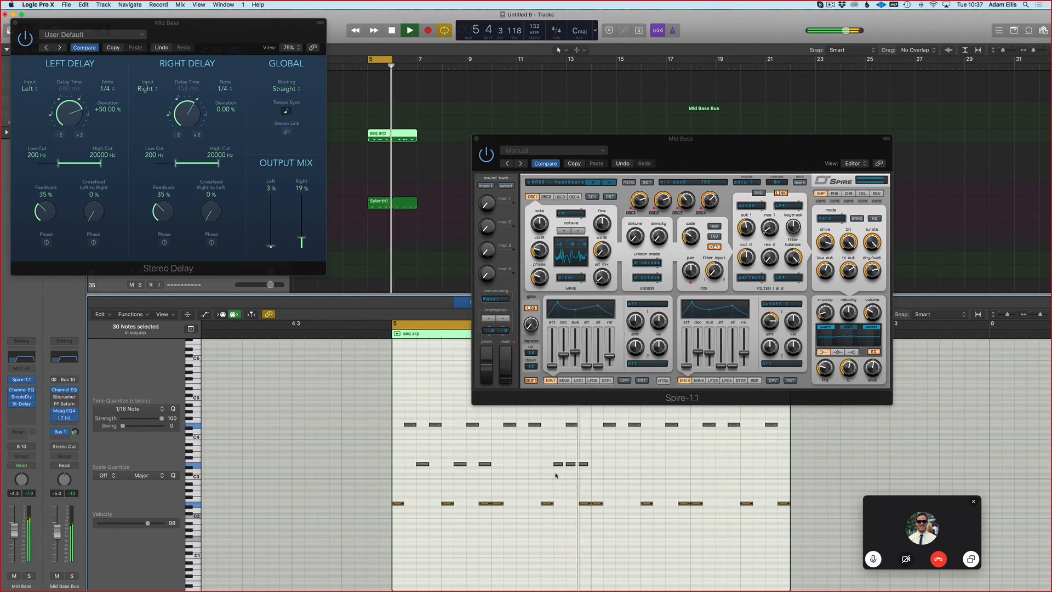
Delete the entire bottom row of notes from the seq arp region
scroll(504, 506, "down", 2)
scroll(570, 485, "up", 1)
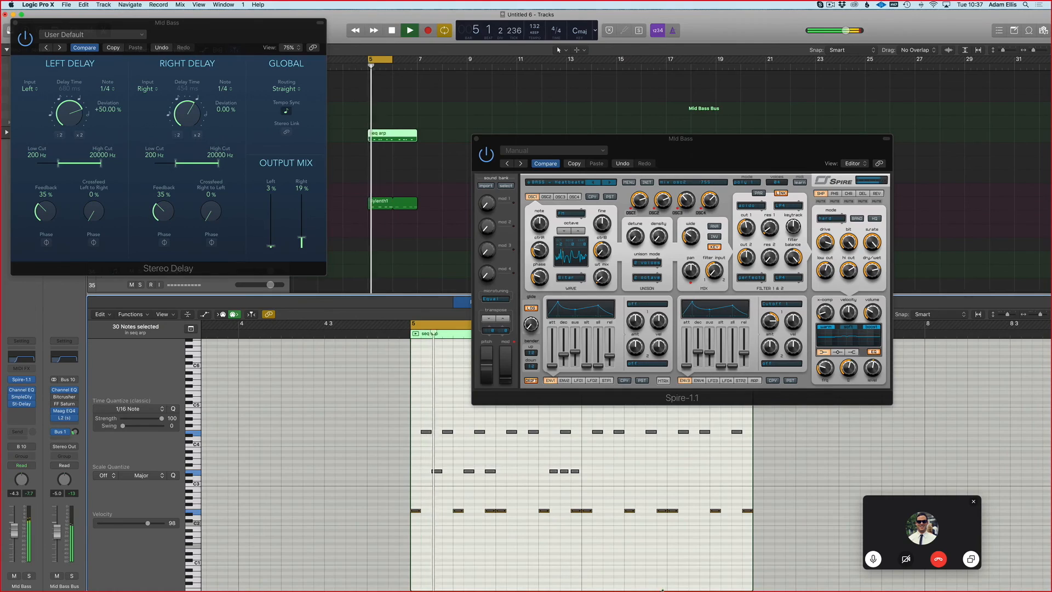
left_click_drag(818, 497, 386, 545)
key("Delete")
Unmute the top row of notes and transpose both remaining rows down two octaves
left_click_drag(782, 422, 402, 454)
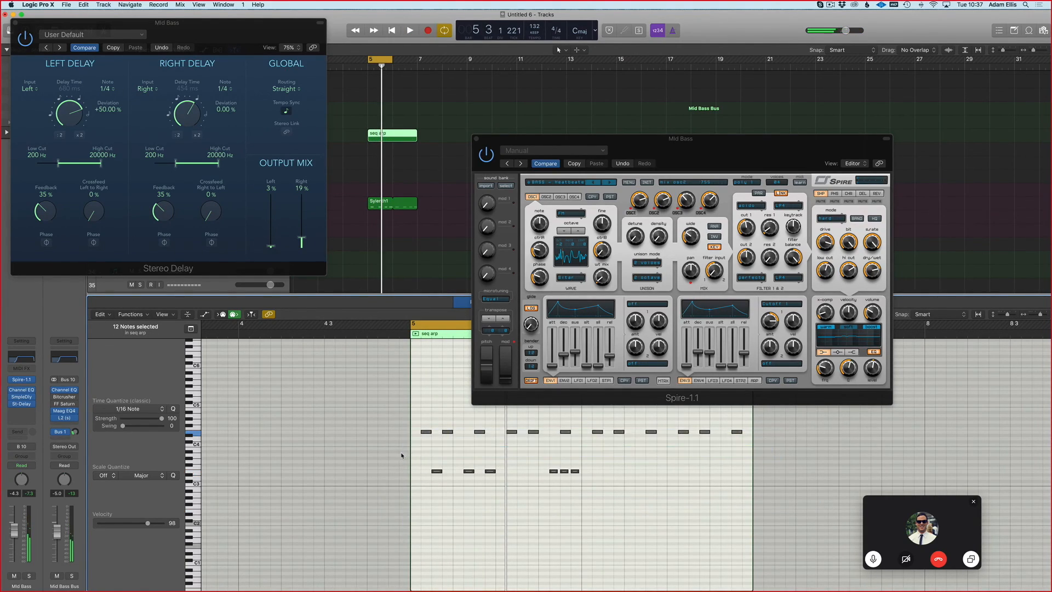
key("alt+shift+Down")
key("alt+shift+Down")
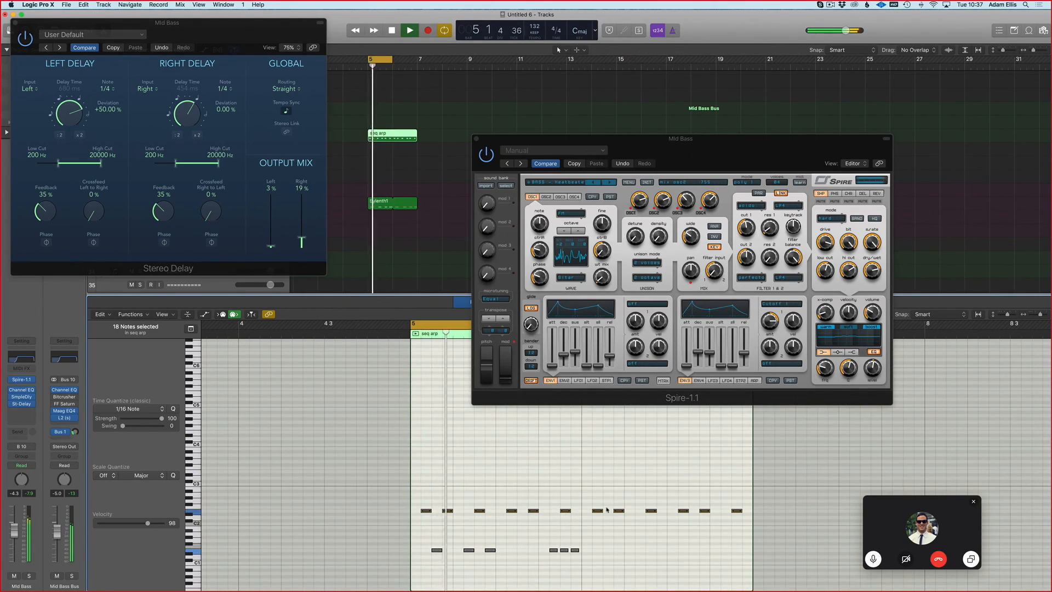
Delete the upper row of notes in the seq arp region and transpose the remaining row up one octave
left_click_drag(757, 482, 383, 517)
key("Delete")
left_click_drag(635, 525, 327, 586)
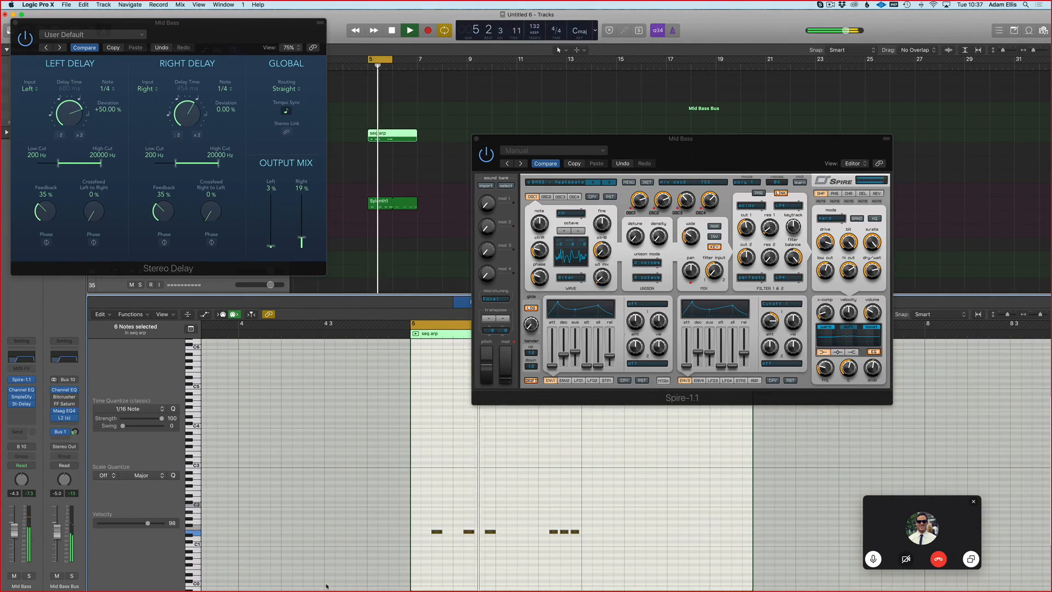
key("alt+shift+Up")
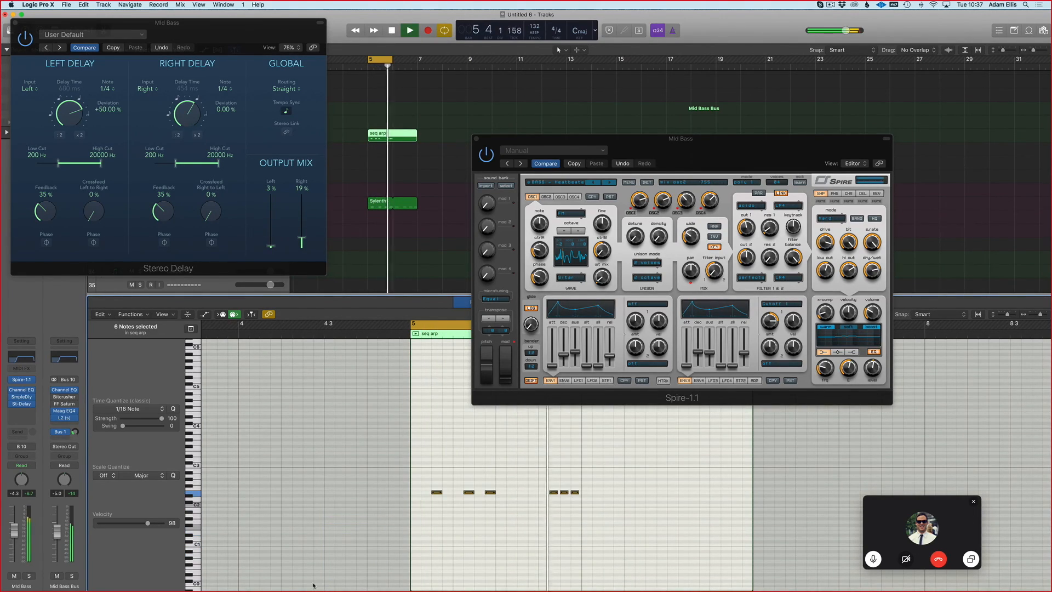
Add two E2 notes at the start of the seq arp region, shortened to 0 0 0 160, and remove the note following them
key("space")
left_click(475, 531, "ctrl+alt")
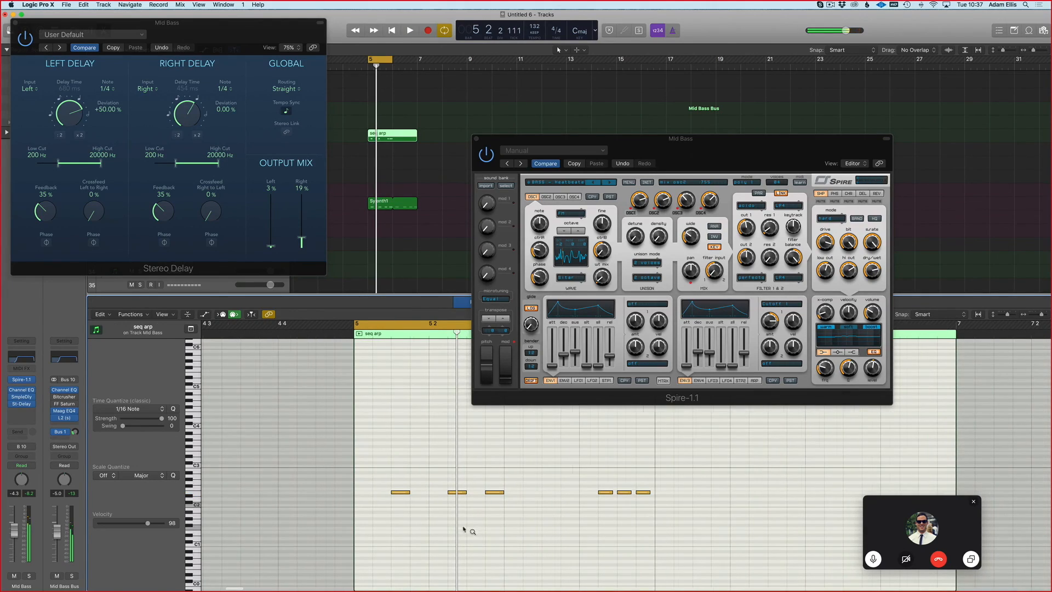
left_click(368, 488)
left_click_drag(370, 488, 369, 492)
left_click(379, 492)
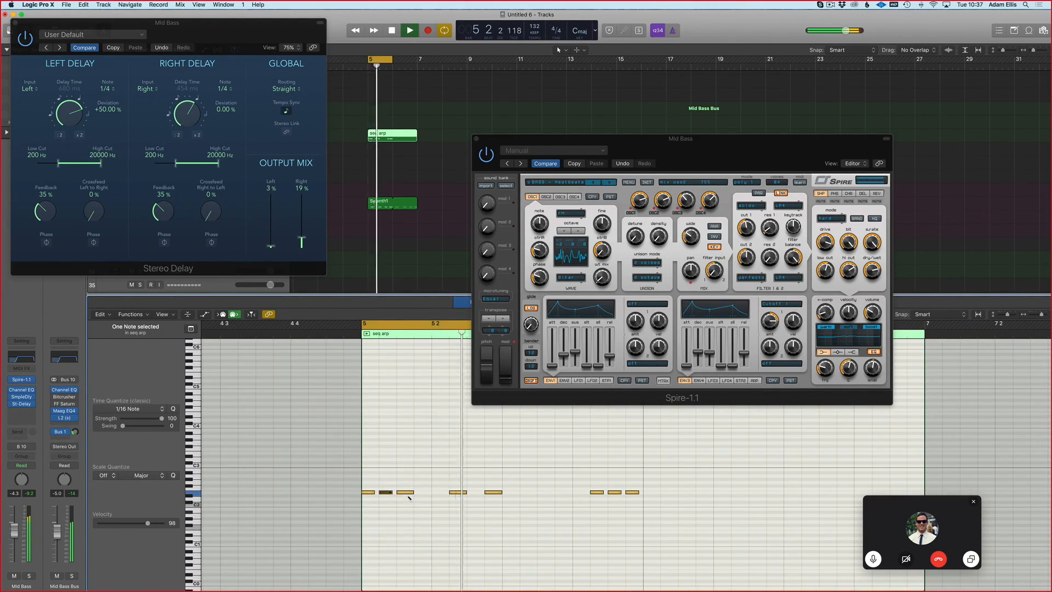
key("Escape")
key("Escape")
left_click_drag(375, 492, 373, 492)
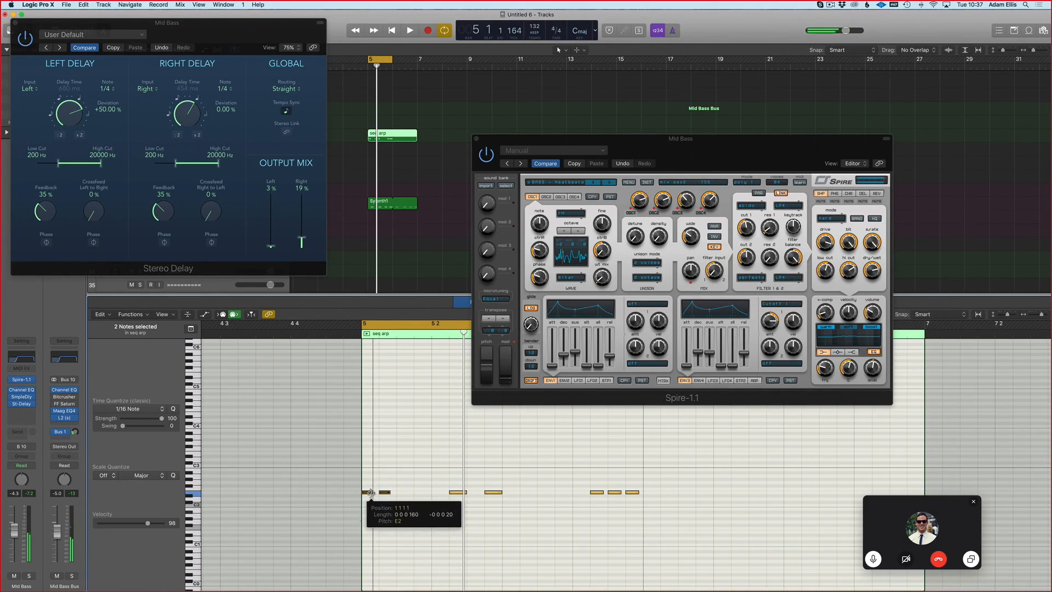
key("space")
key("space")
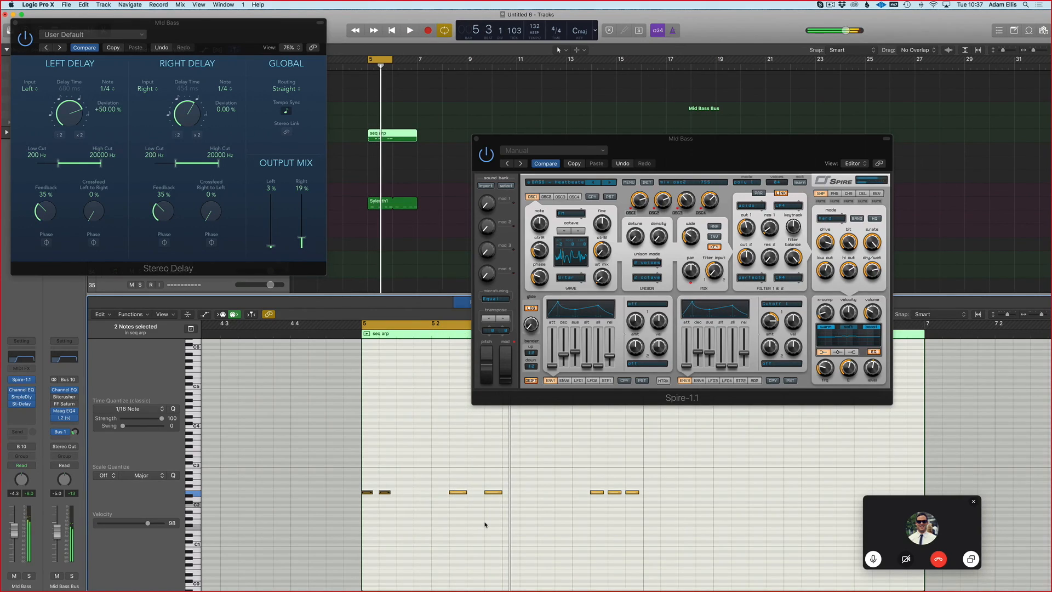
Hide the plug-in windows and add two more short E2 notes right after the opening pair
key("v")
left_click(403, 492)
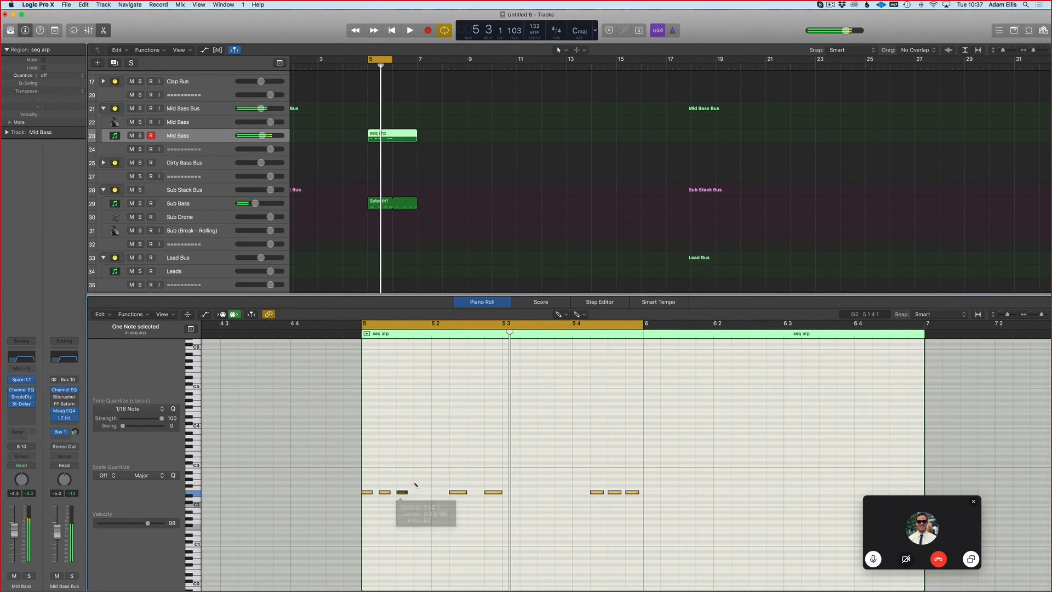
left_click(420, 492)
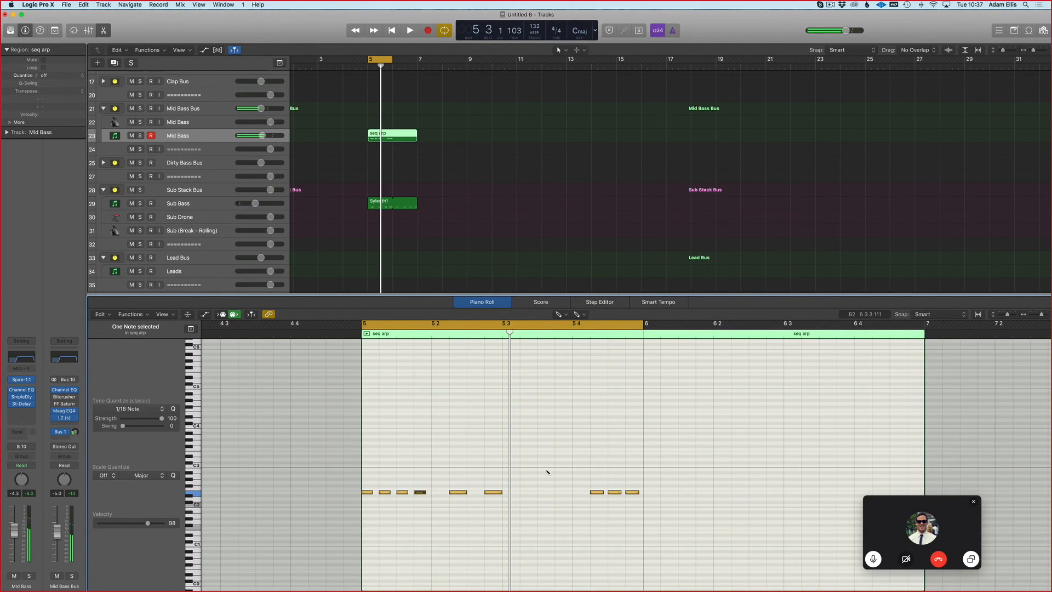
key("space")
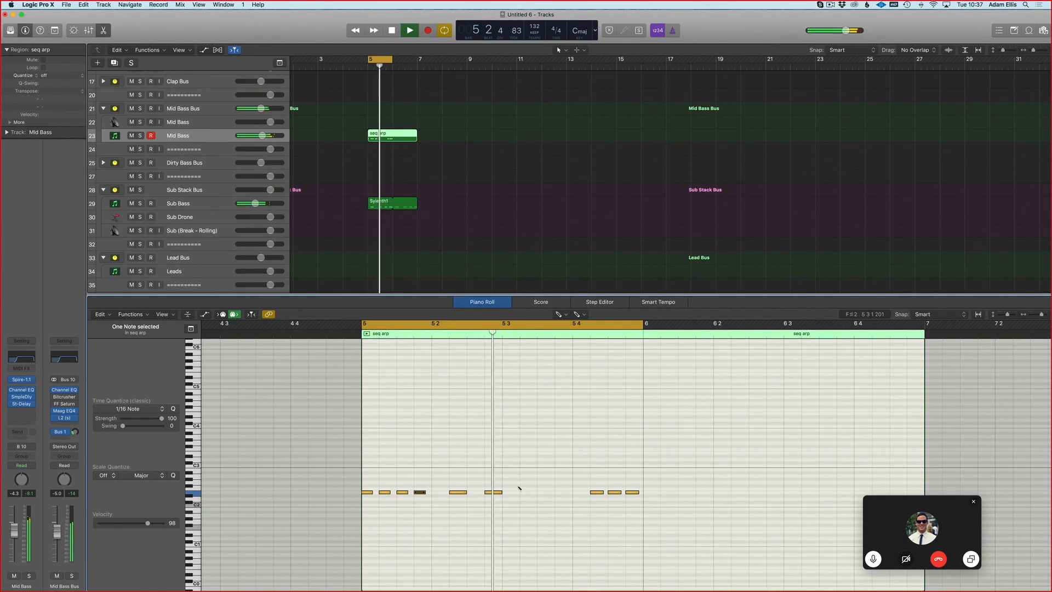
Delete the first note of the closing three-note group and open a floating event readout
key("t")
key("t")
left_click(597, 493)
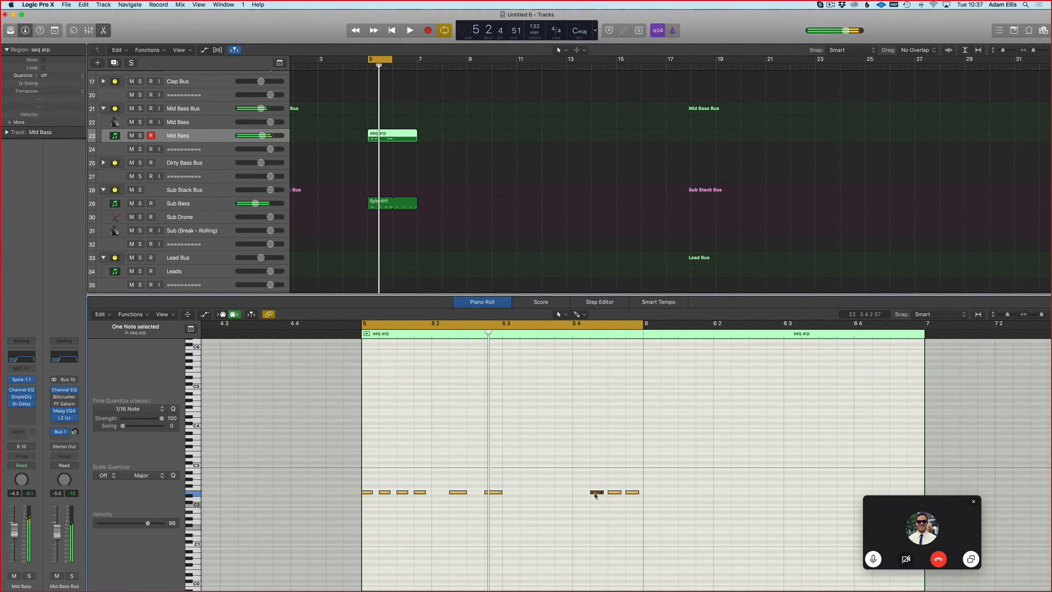
key("alt+e")
key("space")
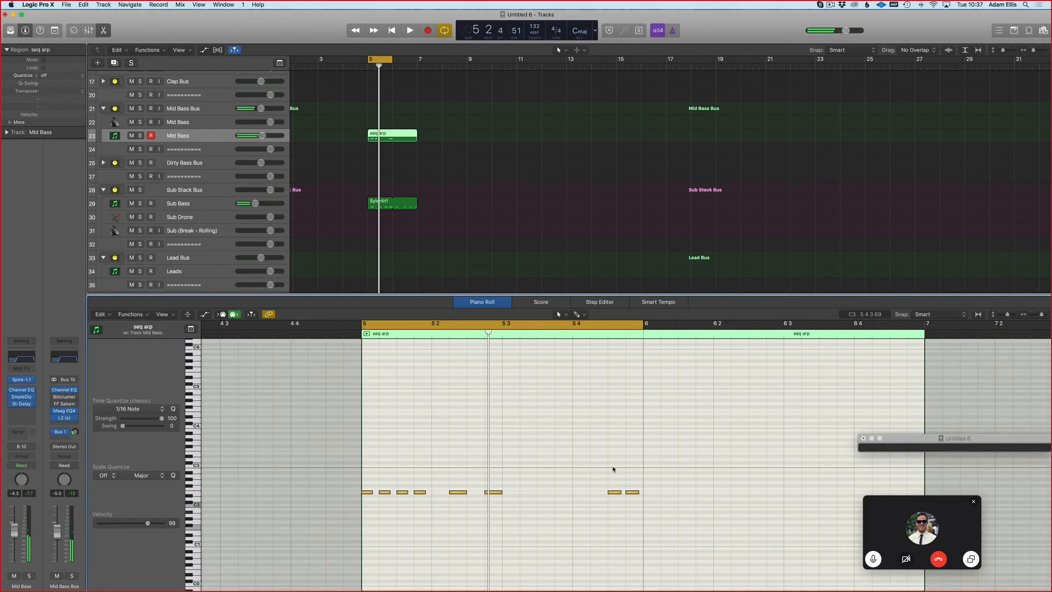
Replace the last two E2 notes with a D3 note at 5 4 3 and an A2 note at 5 4 4 lasting 0 0 1 120
left_click(614, 459)
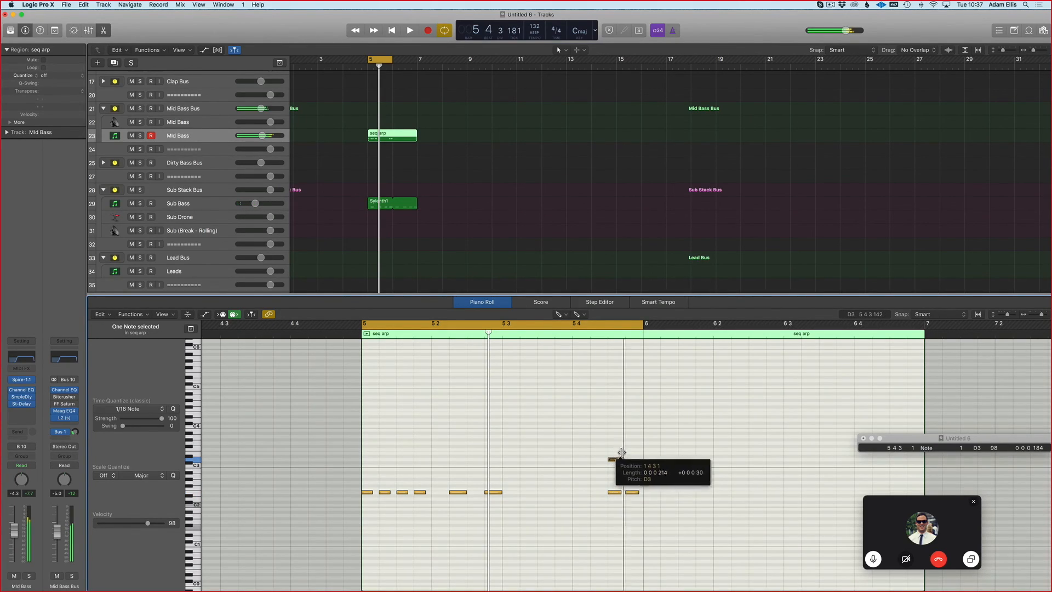
left_click(615, 495)
double_click(614, 495)
left_click_drag(628, 460, 634, 476)
left_click(637, 496)
left_click_drag(638, 476, 650, 476)
key("space")
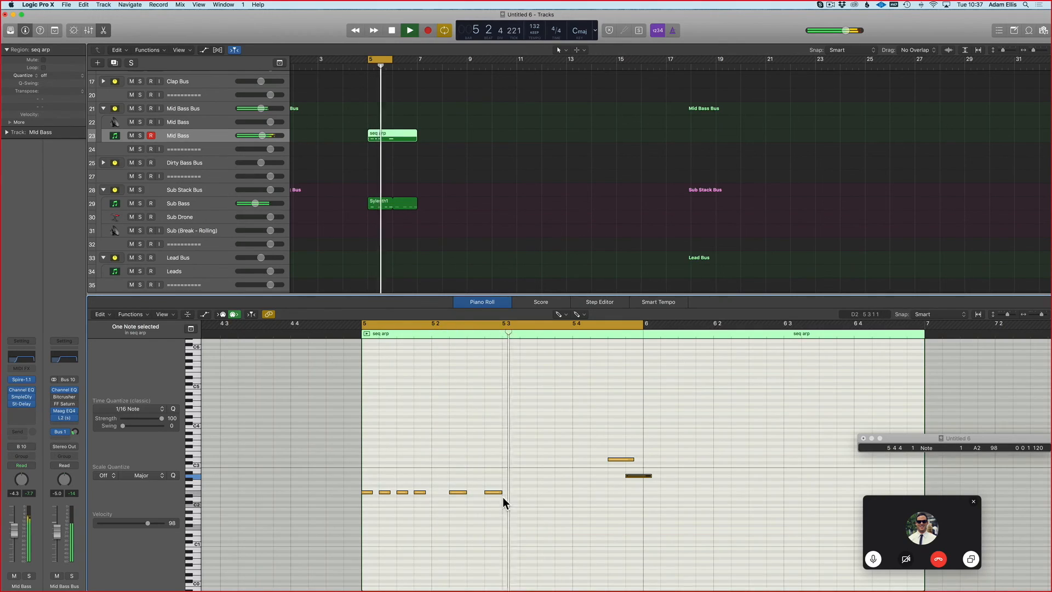
Extend the D3 note back to start at 5 4 1, lower it one octave to D2 and play the loop
key("t")
key("t")
left_click_drag(610, 462, 573, 462)
key("t")
key("t")
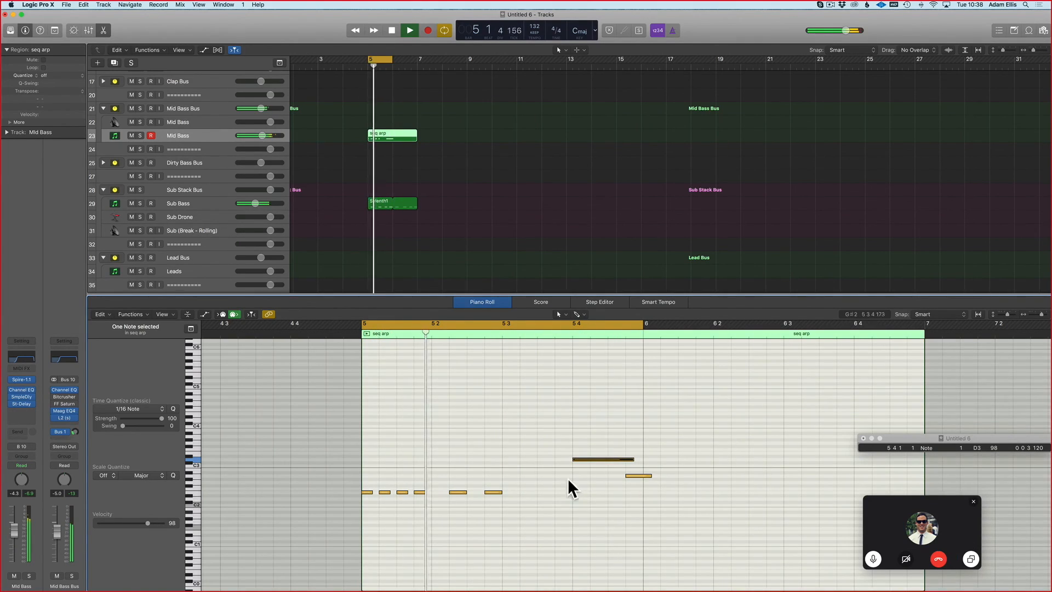
key("space")
key("space")
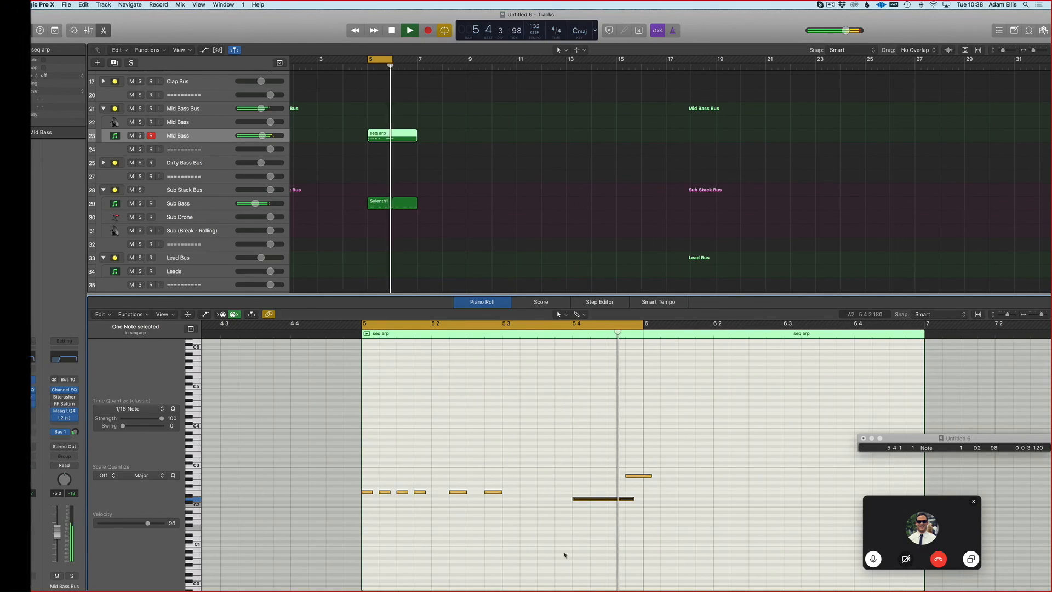